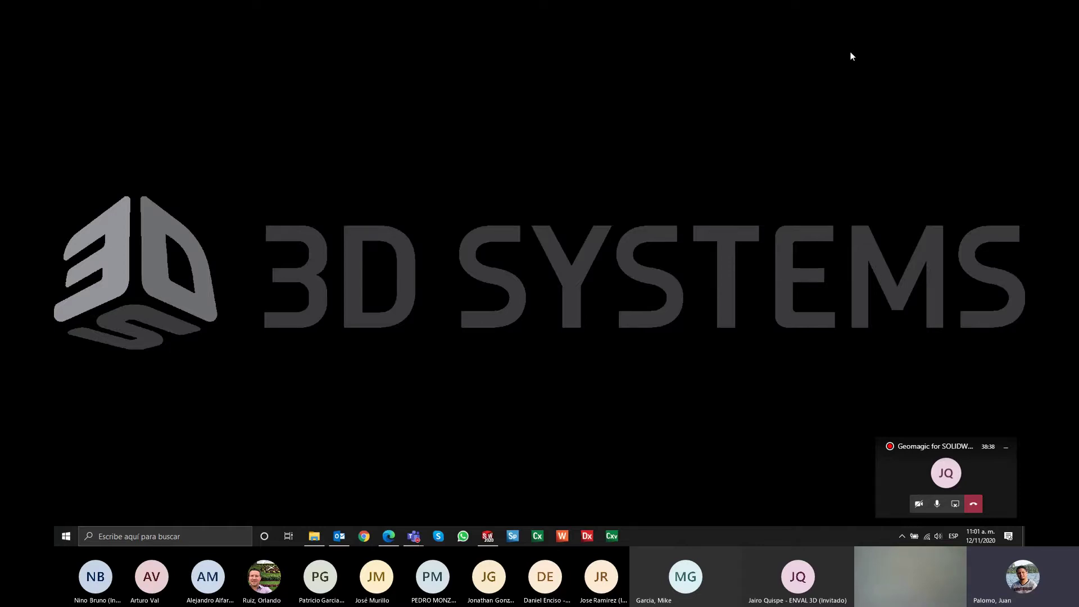
# Minimize the Teams call and meeting windows and bring the SOLIDWORKS part Pieza1 forward.
pyautogui.click(1006, 448)
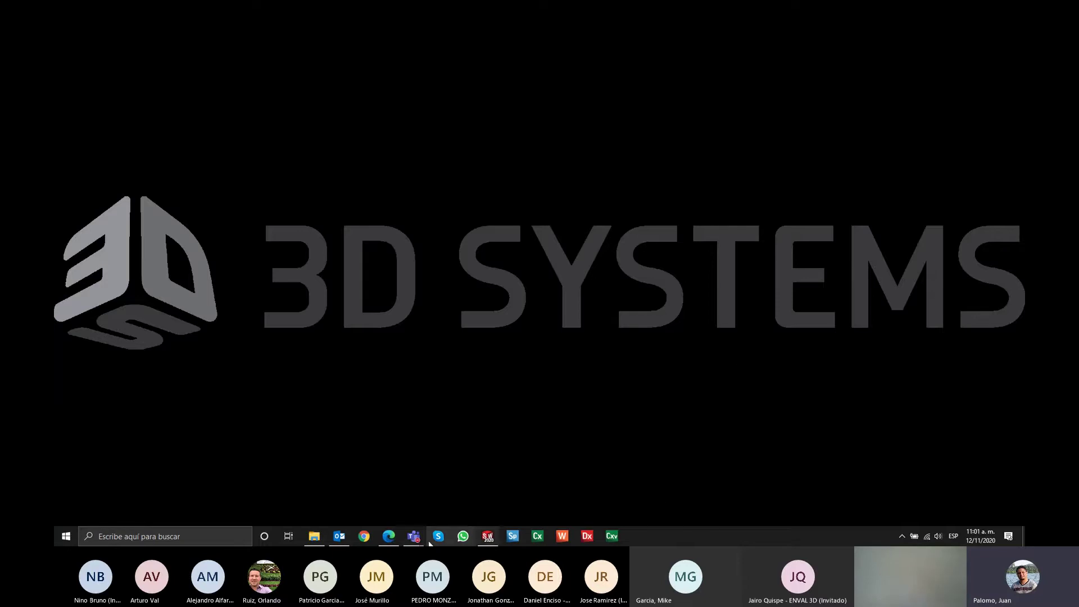
pyautogui.moveTo(413, 536)
pyautogui.click(419, 470)
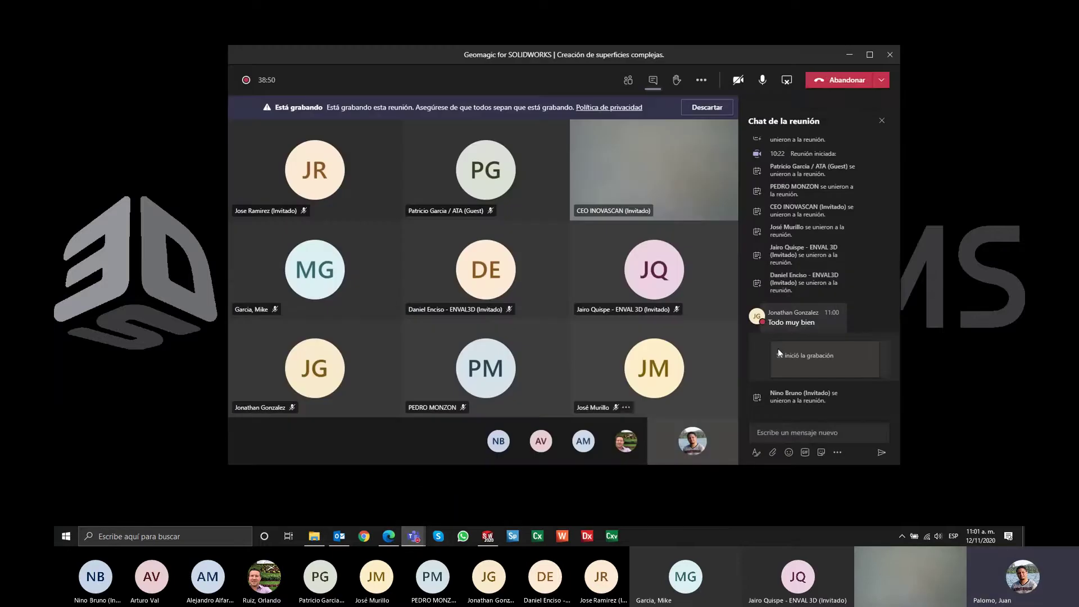
pyautogui.click(849, 54)
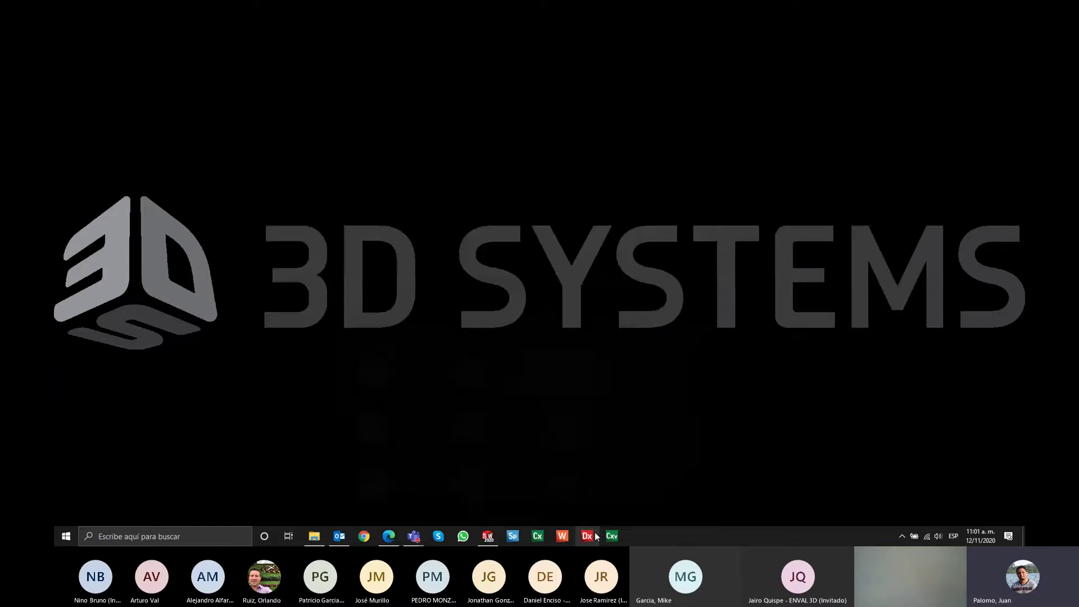
pyautogui.click(488, 537)
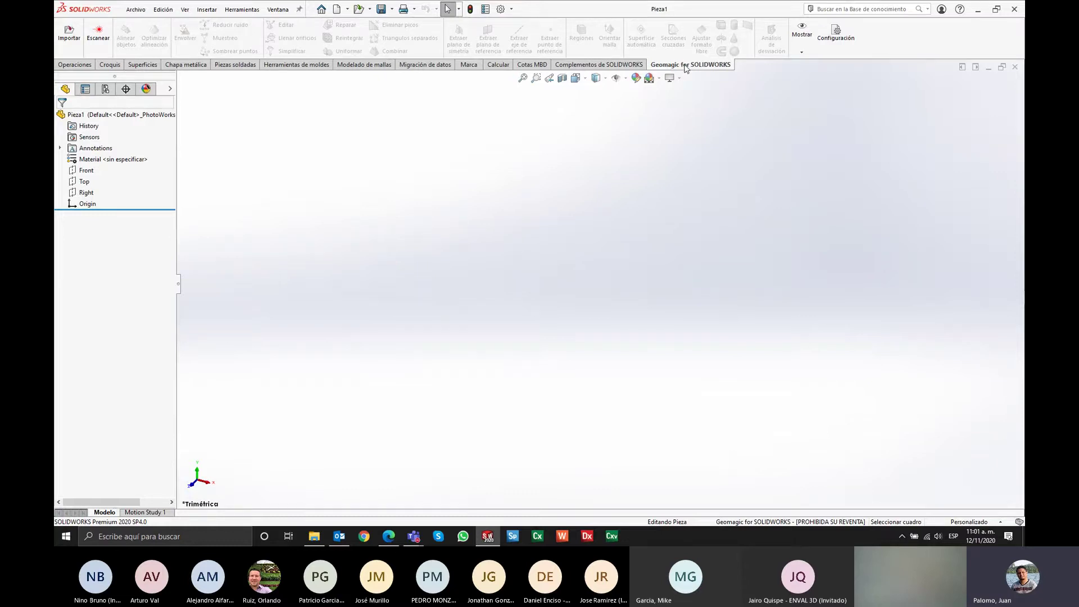
# Import the Block.stl mesh from the G4SW Webinar folder into Pieza1.
pyautogui.click(65, 37)
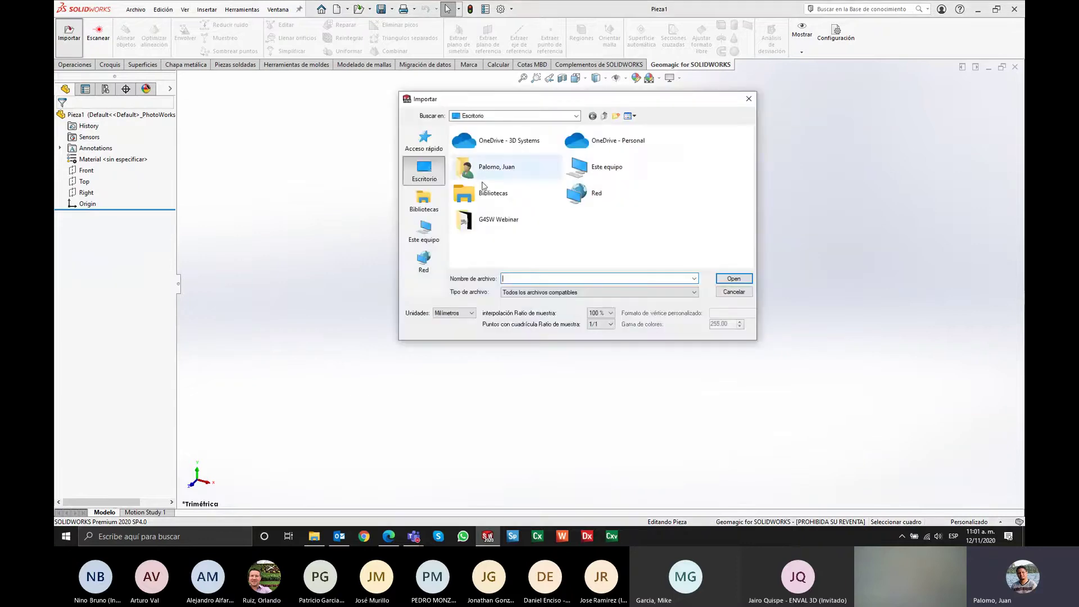
pyautogui.click(499, 221)
pyautogui.doubleClick(499, 221)
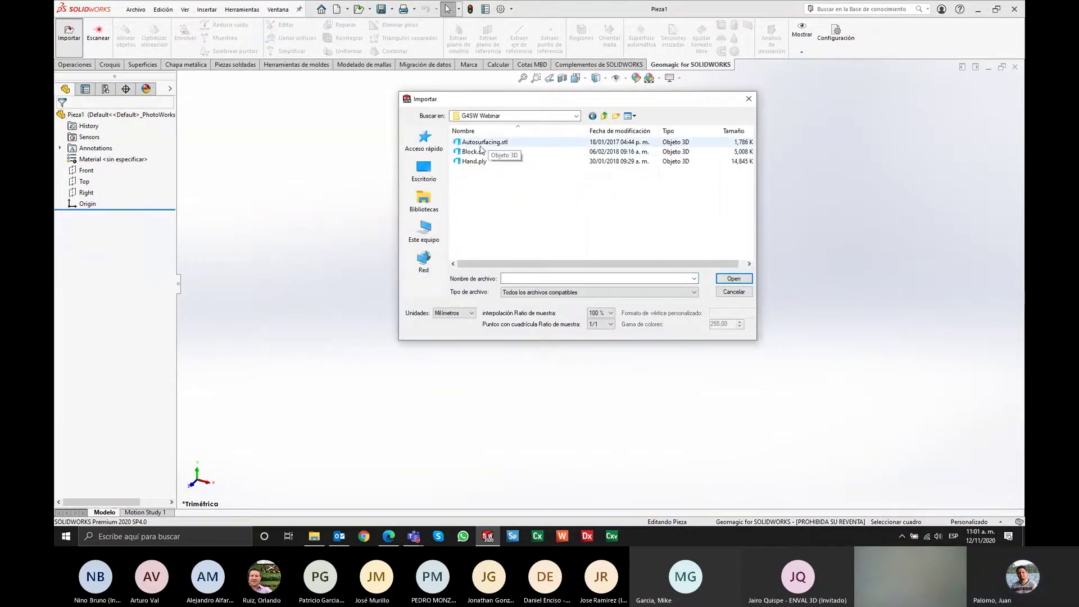
pyautogui.click(473, 151)
pyautogui.click(727, 280)
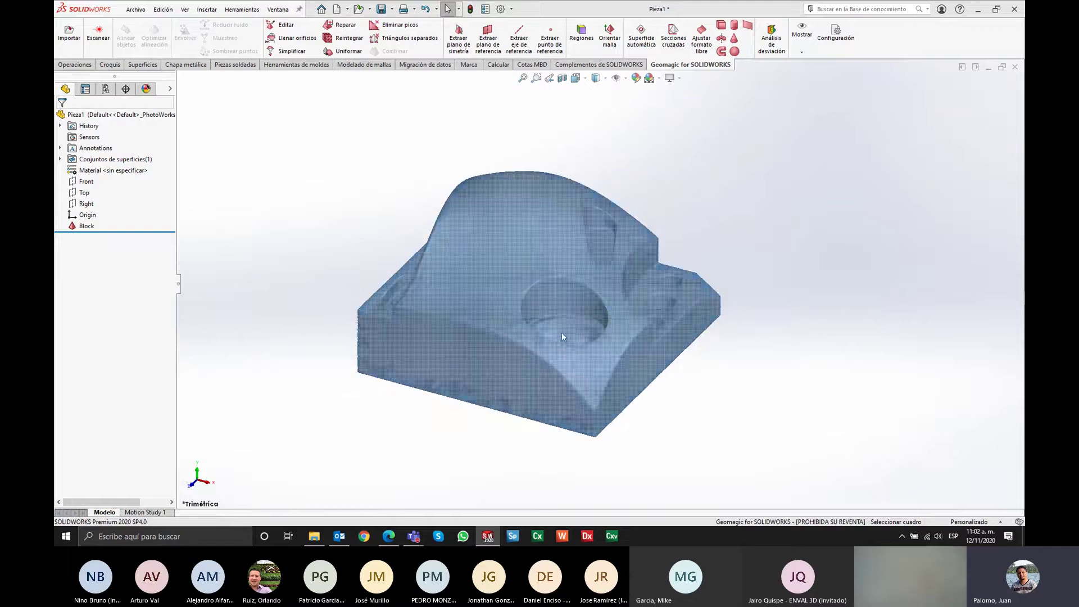
pyautogui.moveTo(561, 333)
pyautogui.mouseDown(button='middle')
pyautogui.moveTo(550, 461)
pyautogui.moveTo(582, 234)
pyautogui.mouseUp(button='middle')
pyautogui.moveTo(582, 292)
pyautogui.mouseDown(button='middle')
pyautogui.moveTo(502, 347)
pyautogui.moveTo(851, 282)
pyautogui.moveTo(869, 398)
pyautogui.mouseUp(button='middle')
pyautogui.moveTo(690, 388); pyautogui.dragTo(755, 339, button='middle')
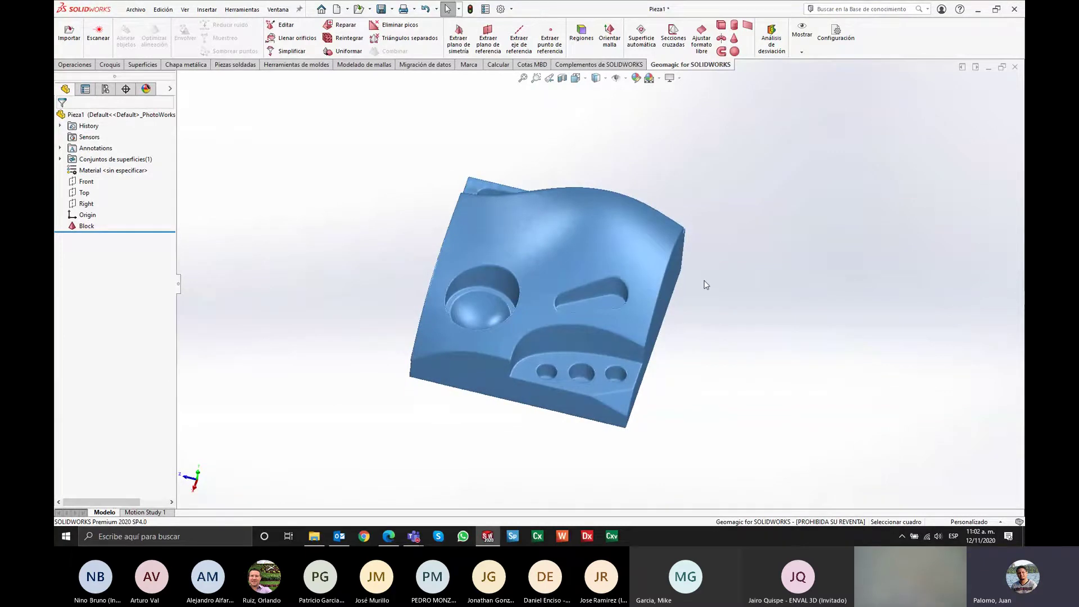
pyautogui.moveTo(672, 291); pyautogui.dragTo(614, 241, button='middle')
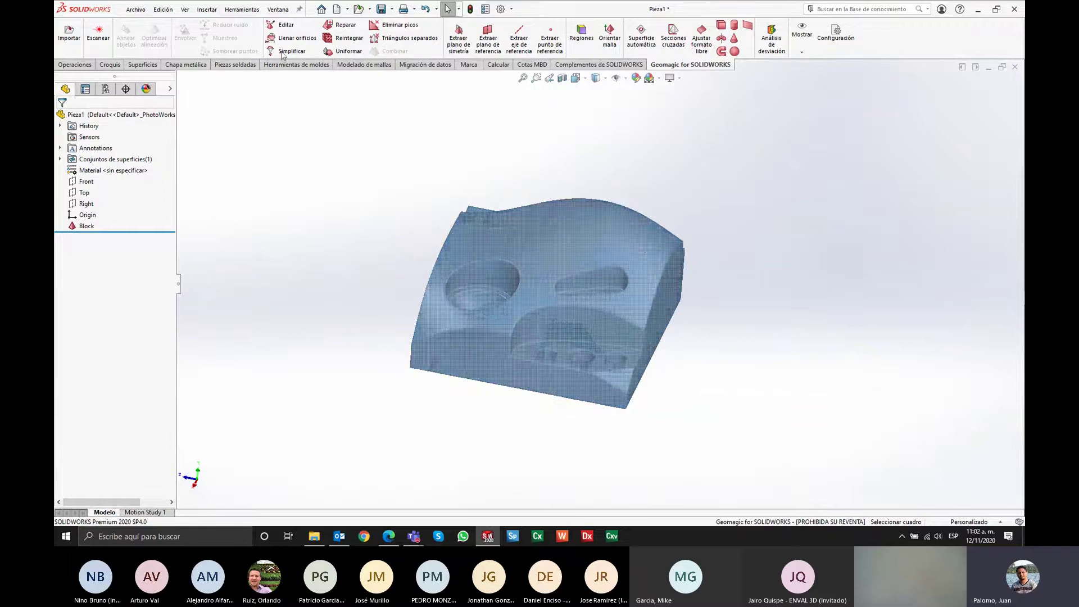
pyautogui.click(144, 69)
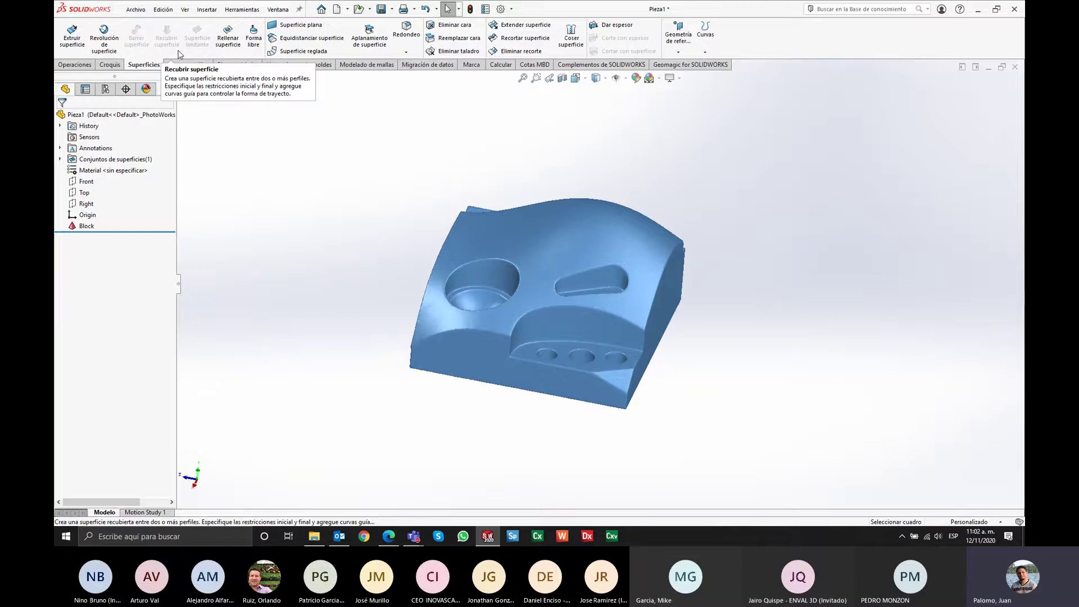
pyautogui.moveTo(346, 118); pyautogui.dragTo(381, 144, button='middle')
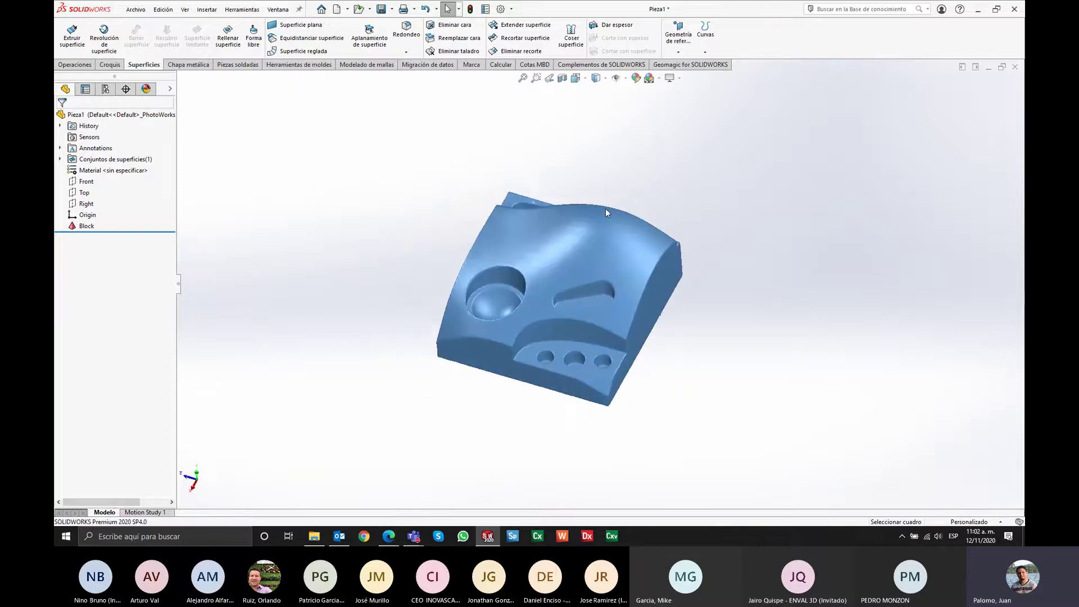
pyautogui.moveTo(597, 246); pyautogui.dragTo(477, 240, button='middle')
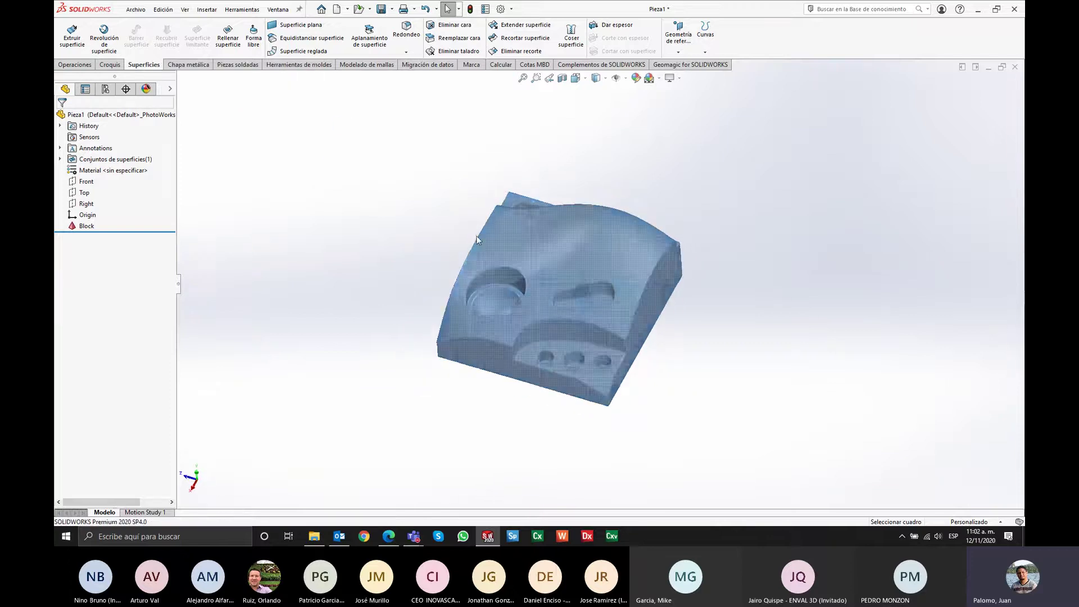
pyautogui.click(693, 66)
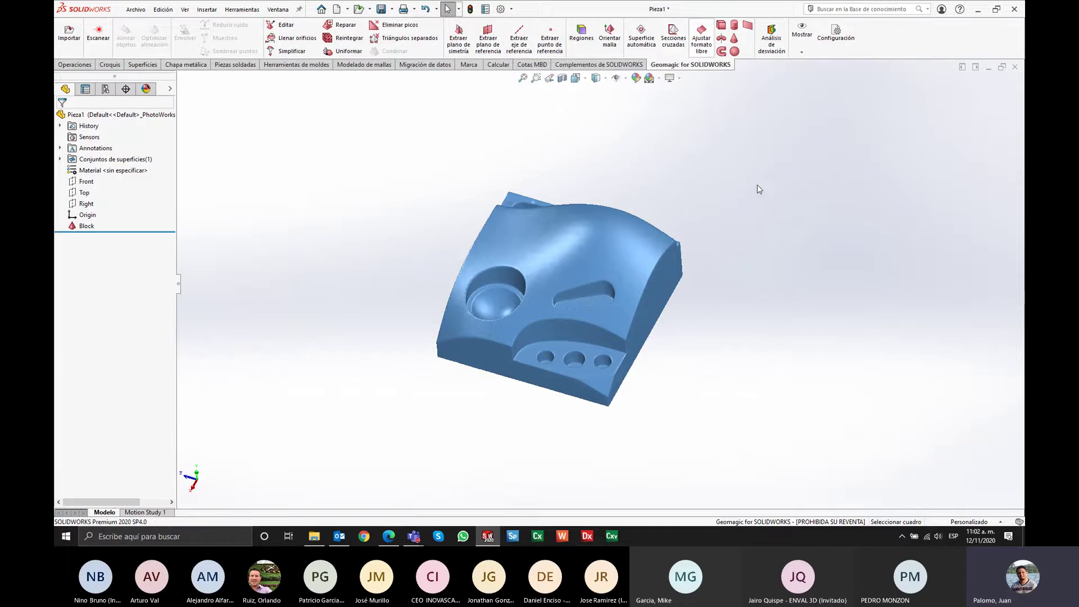
pyautogui.scroll(-3, 660, 278)
pyautogui.moveTo(659, 275)
pyautogui.mouseDown(button='middle')
pyautogui.moveTo(578, 241)
pyautogui.moveTo(588, 294)
pyautogui.moveTo(633, 267)
pyautogui.mouseUp(button='middle')
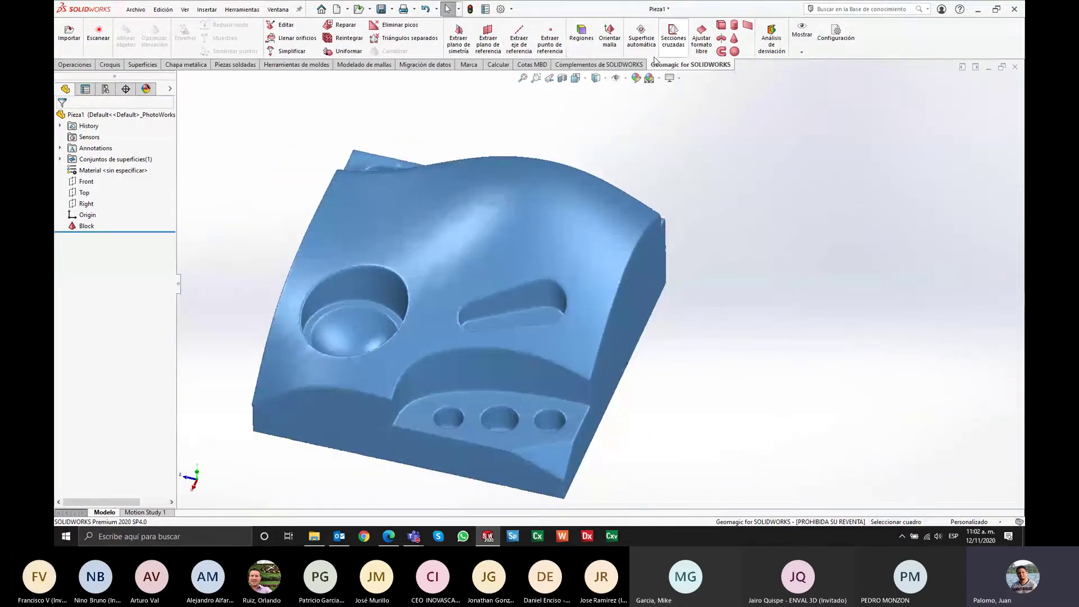
# Extract reference plane Plano1 from the Block mesh's right-hand face.
pyautogui.click(489, 46)
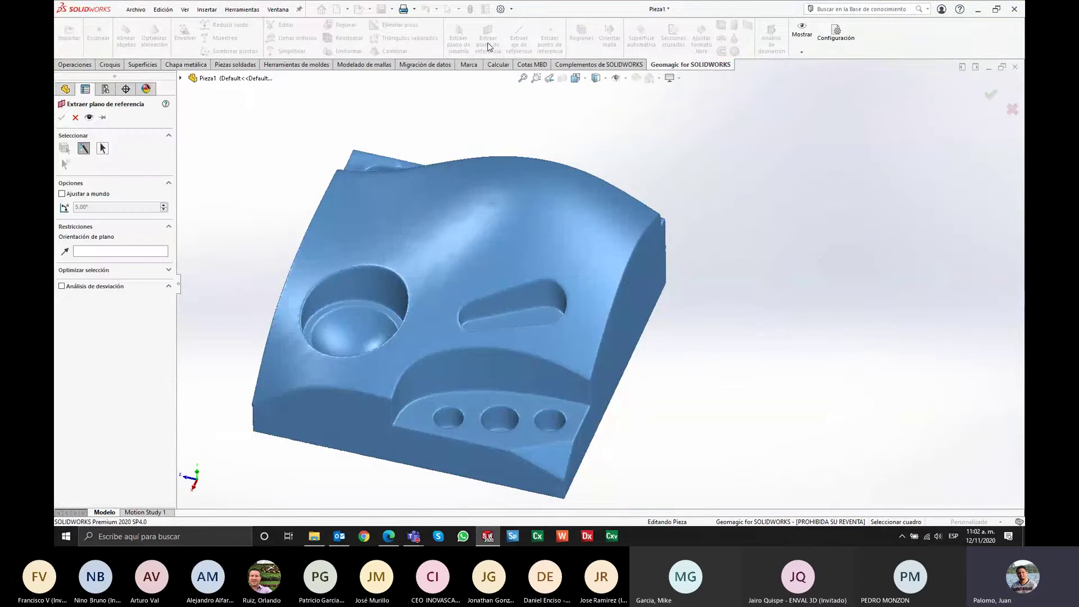
pyautogui.click(647, 271)
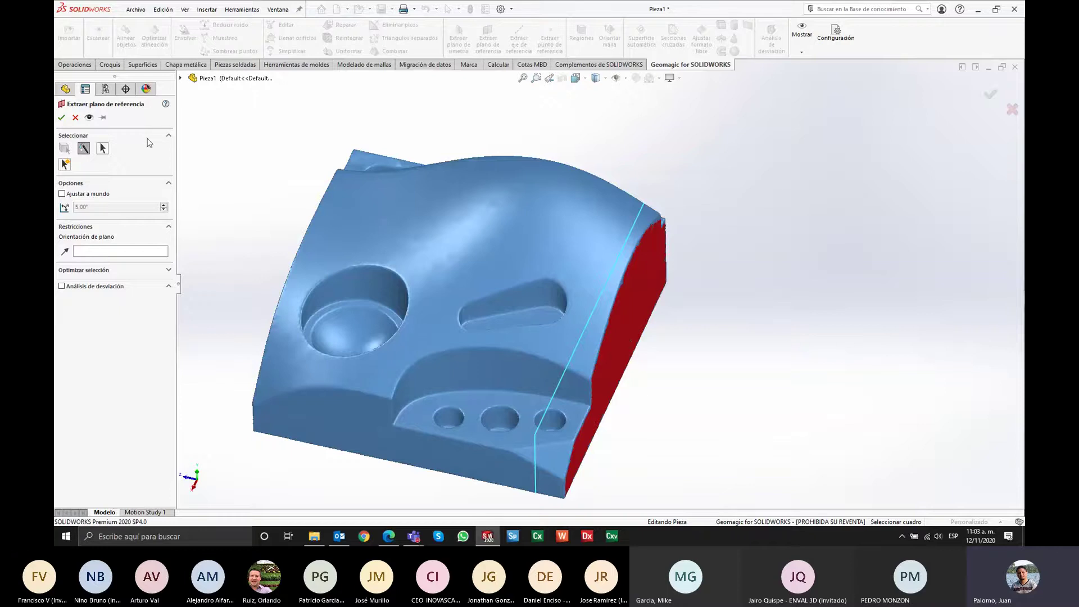
pyautogui.click(62, 118)
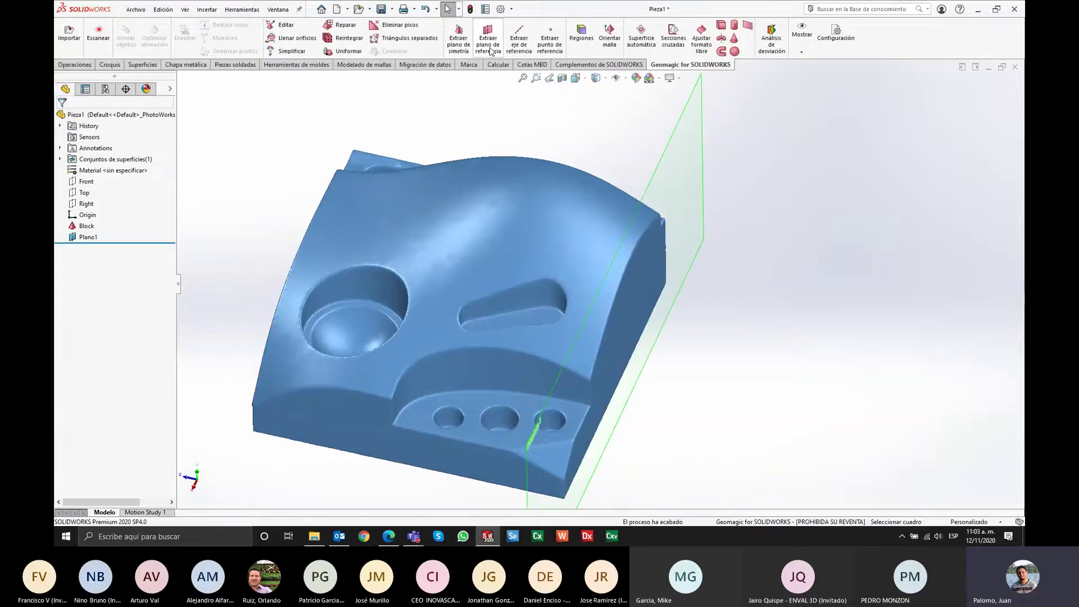
pyautogui.moveTo(664, 216); pyautogui.dragTo(672, 227, button='middle')
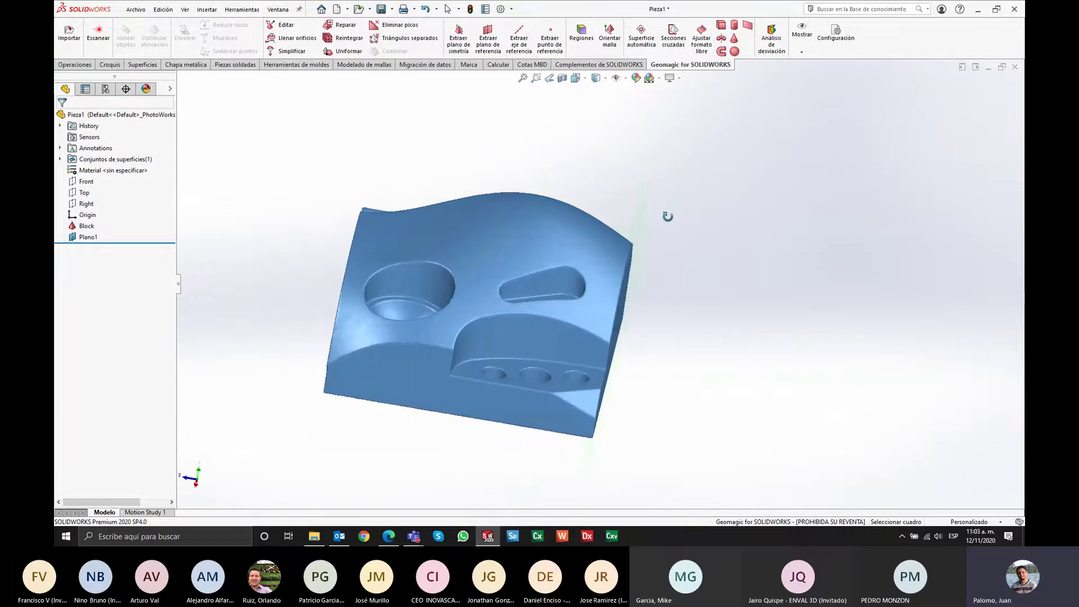
pyautogui.click(79, 65)
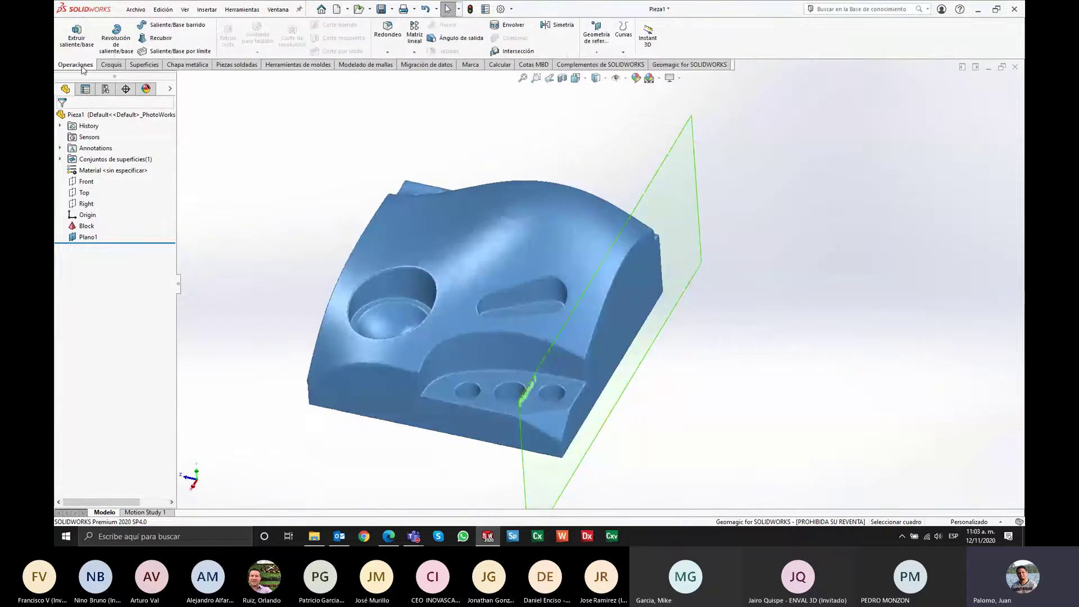
# Set up a new plane offset from Plano1, with reversed direction and an increased offset distance.
pyautogui.click(596, 51)
pyautogui.click(602, 64)
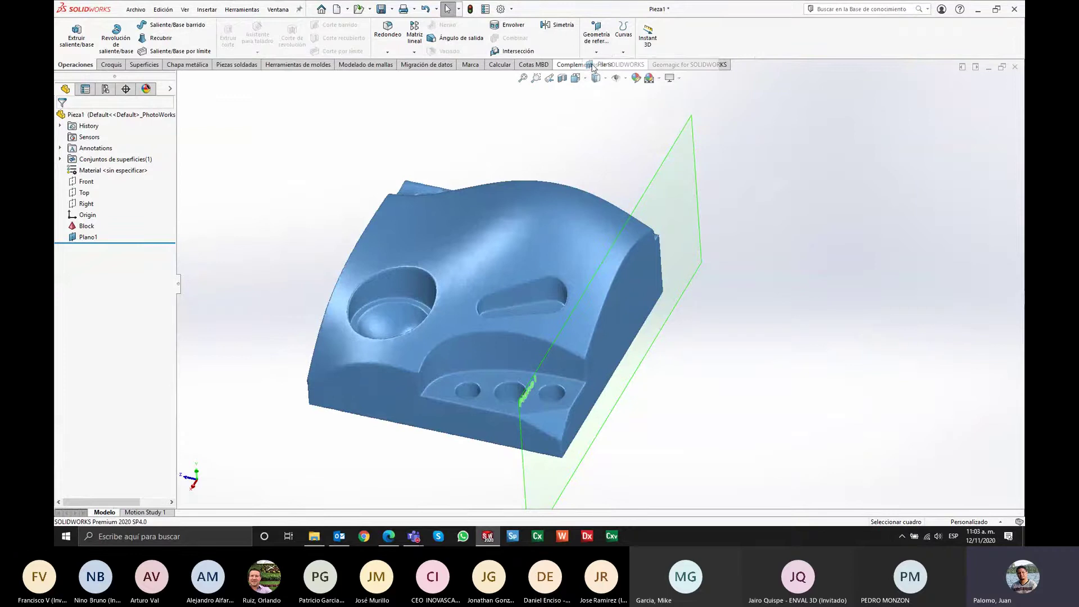
pyautogui.click(684, 179)
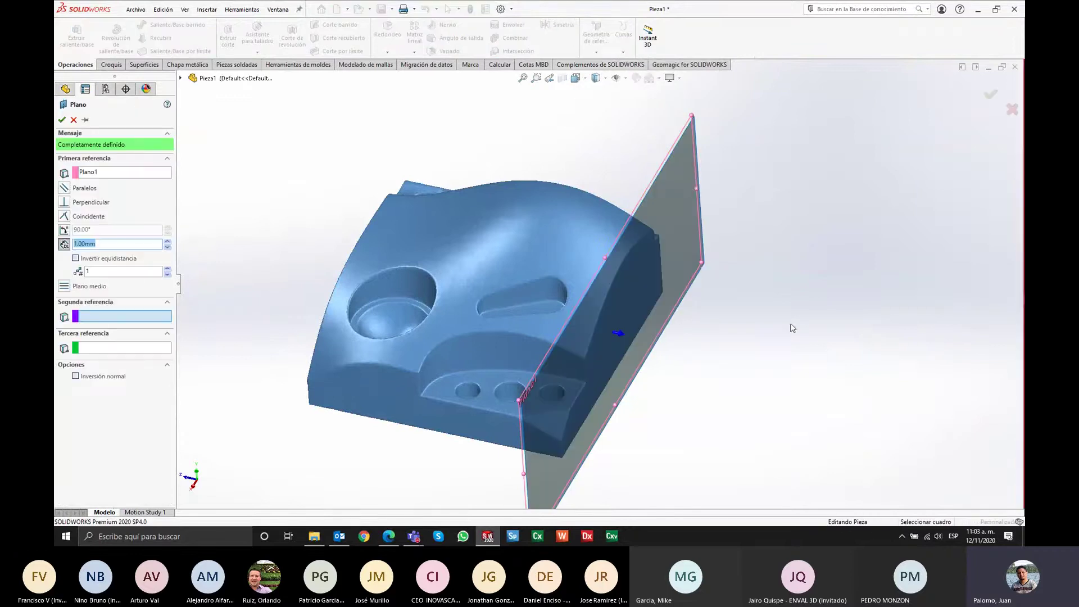
pyautogui.moveTo(692, 181); pyautogui.dragTo(810, 307, button='middle')
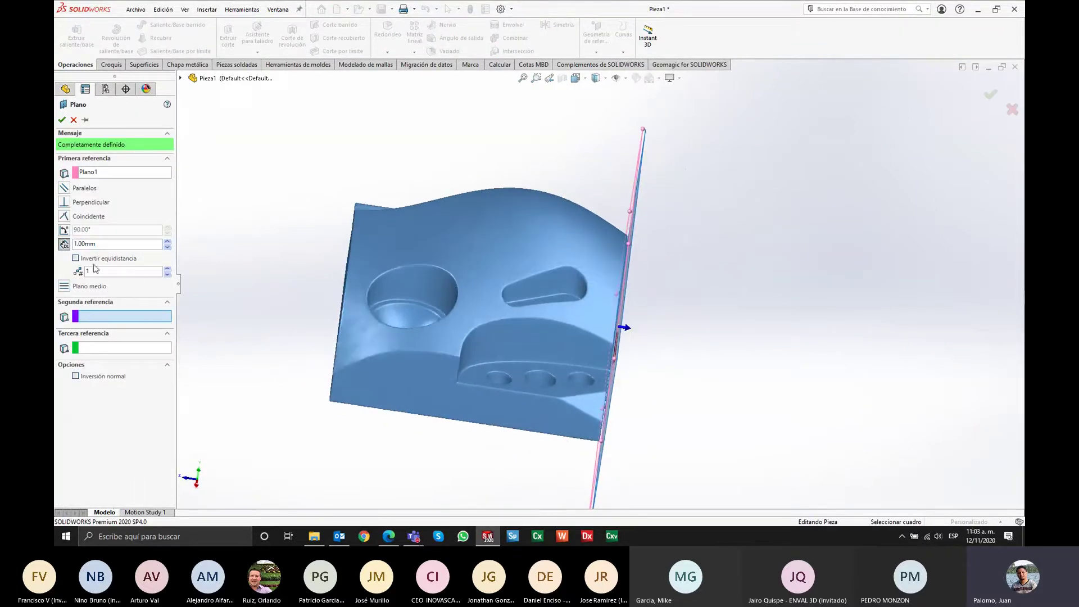
pyautogui.click(75, 258)
pyautogui.click(168, 241)
pyautogui.click(168, 242)
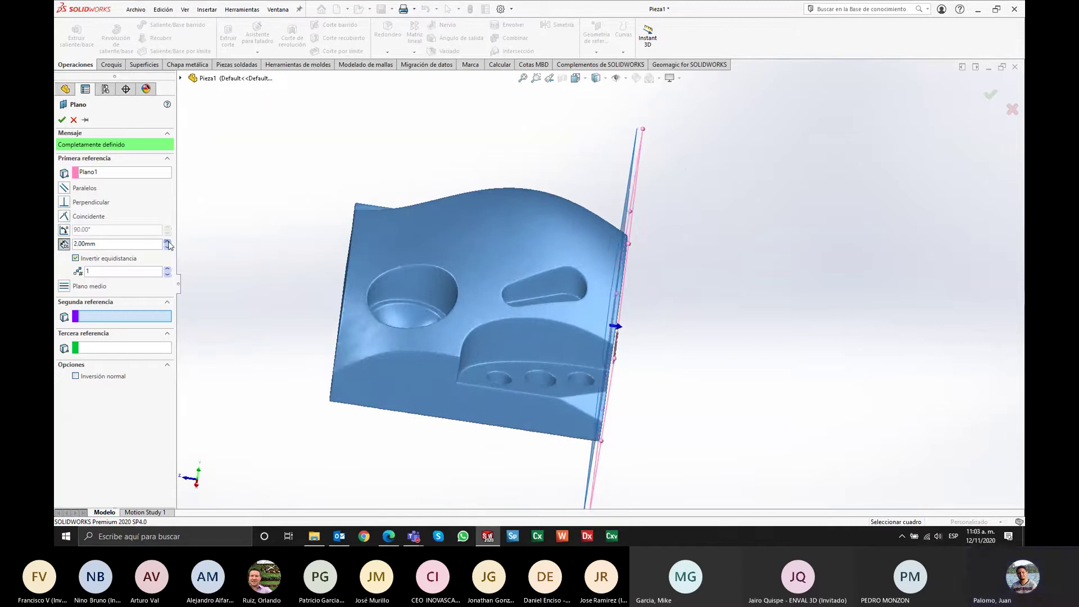
pyautogui.click(168, 241)
pyautogui.click(167, 242)
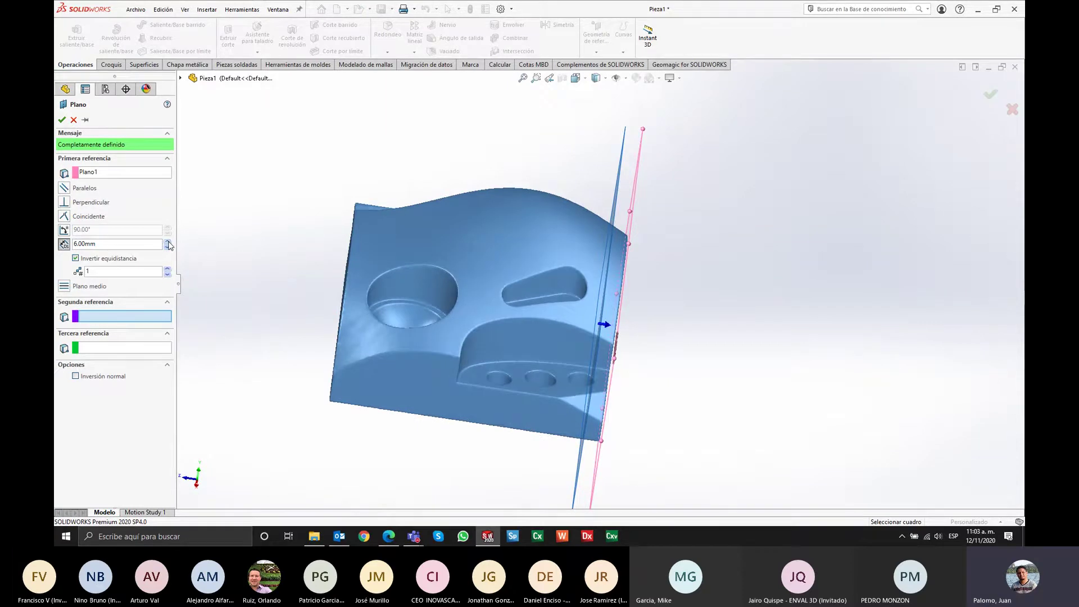
pyautogui.click(168, 242)
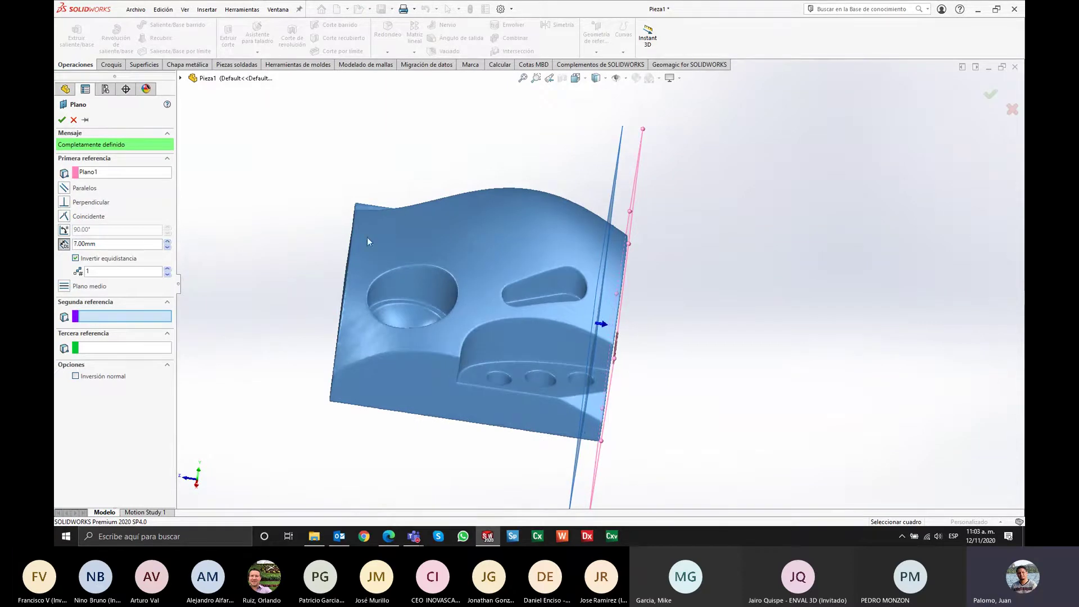
pyautogui.moveTo(370, 240); pyautogui.dragTo(417, 282, button='middle')
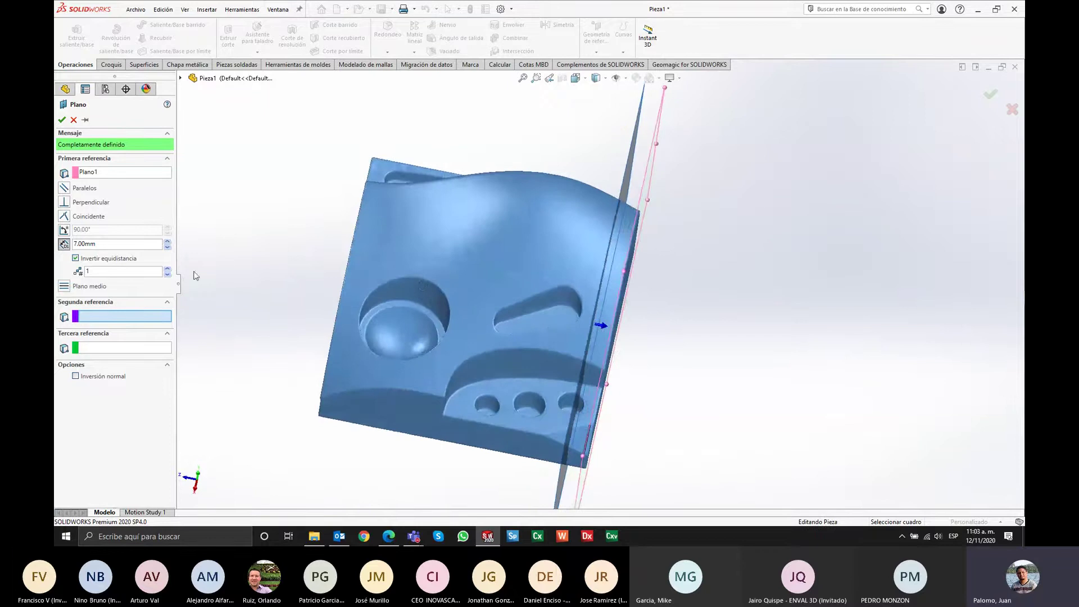
# Create three parallel offset planes, Plano2 through Plano4, along the block.
pyautogui.click(83, 121)
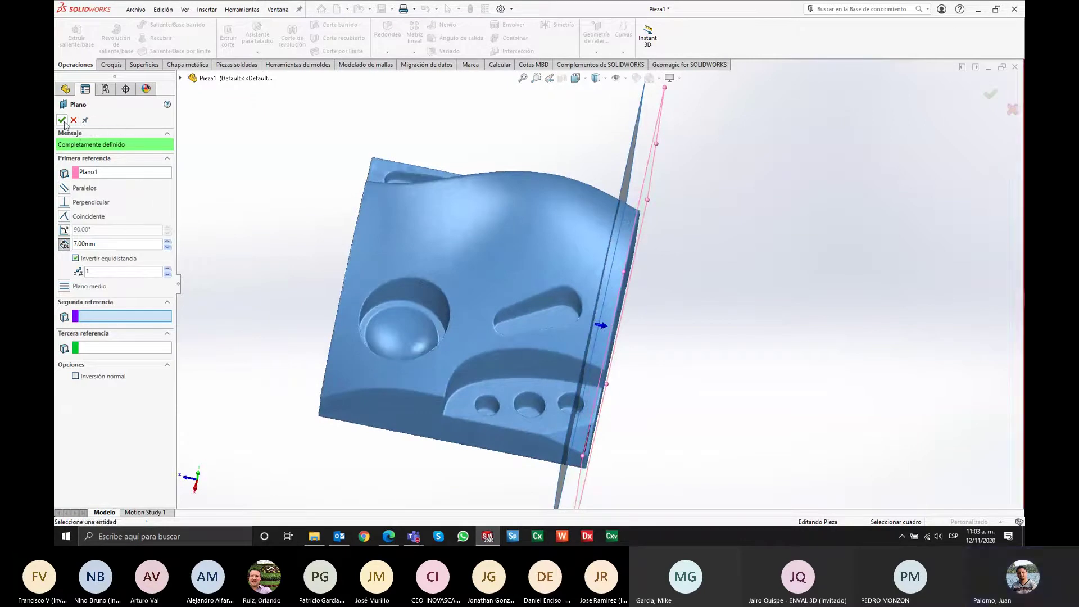
pyautogui.click(62, 121)
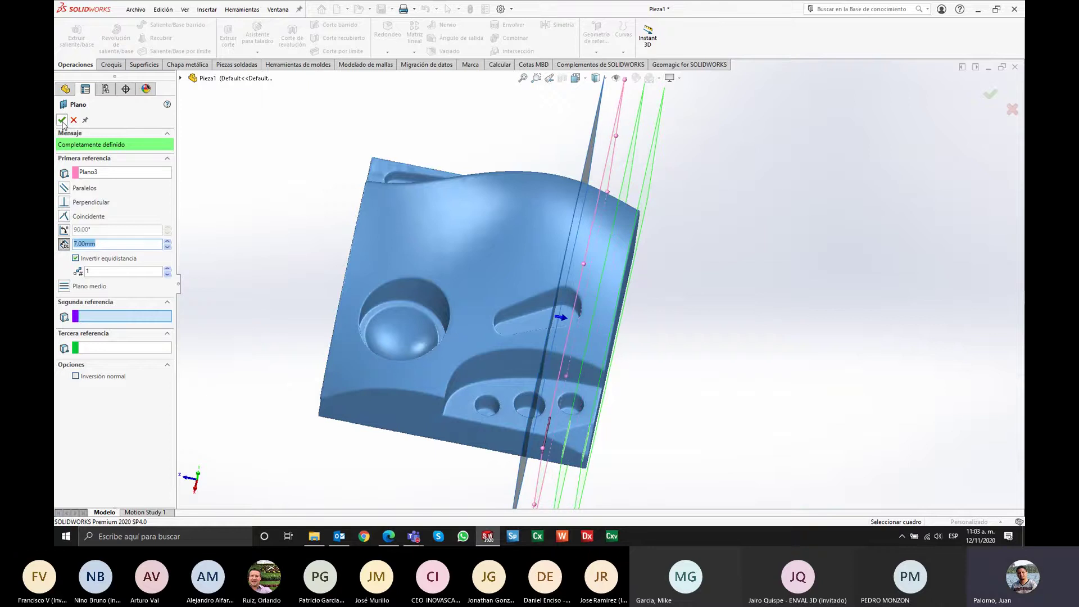
pyautogui.click(62, 121)
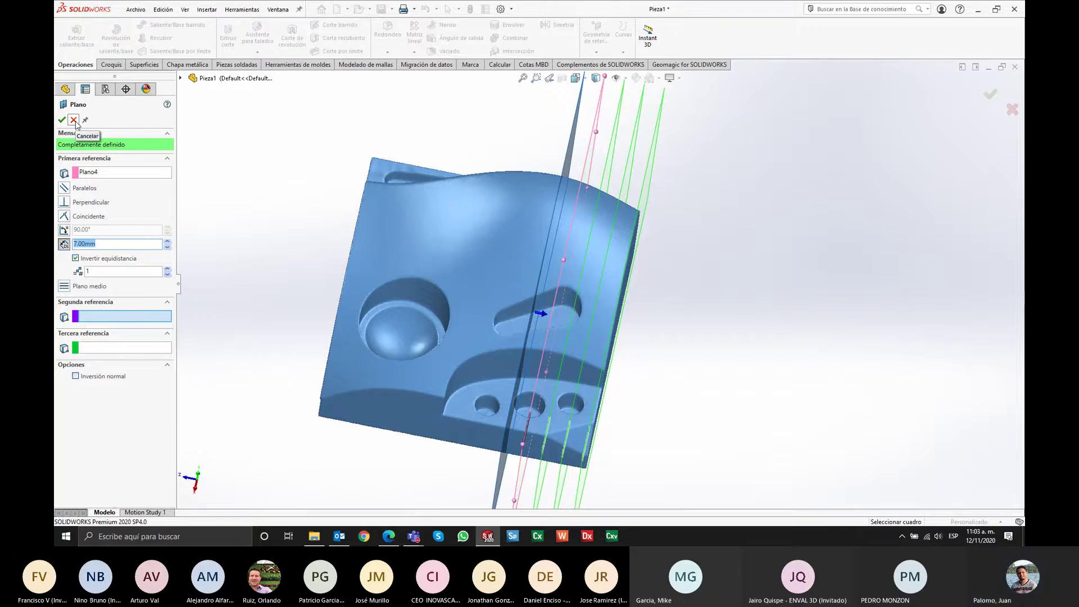
pyautogui.click(73, 120)
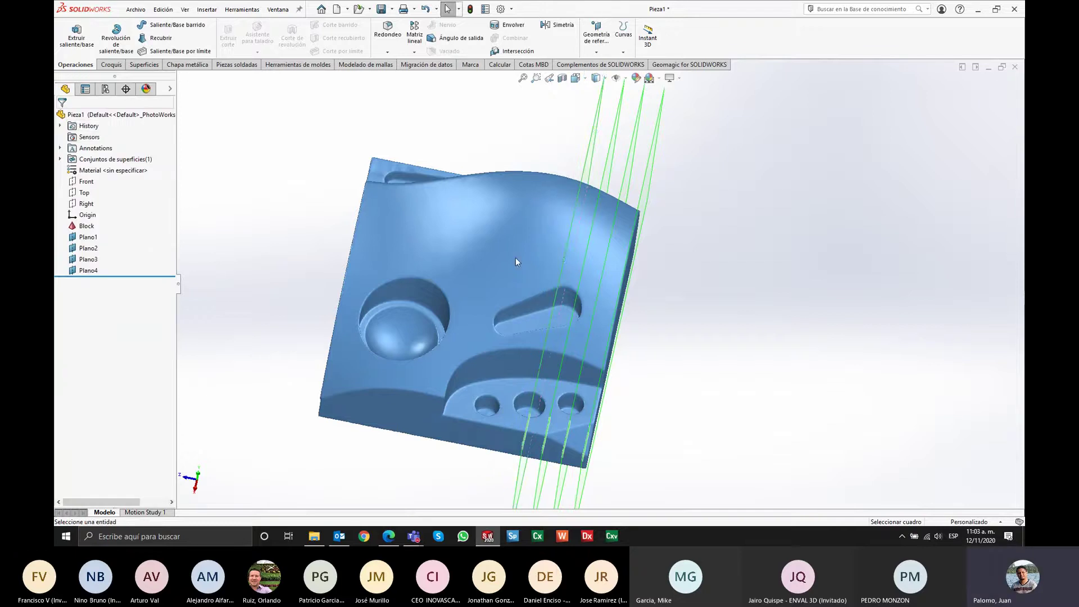
# Hide Plano1 and switch to the Geomagic for SOLIDWORKS mesh tools.
pyautogui.moveTo(513, 257)
pyautogui.mouseDown(button='middle')
pyautogui.moveTo(729, 246)
pyautogui.moveTo(740, 219)
pyautogui.mouseUp(button='middle')
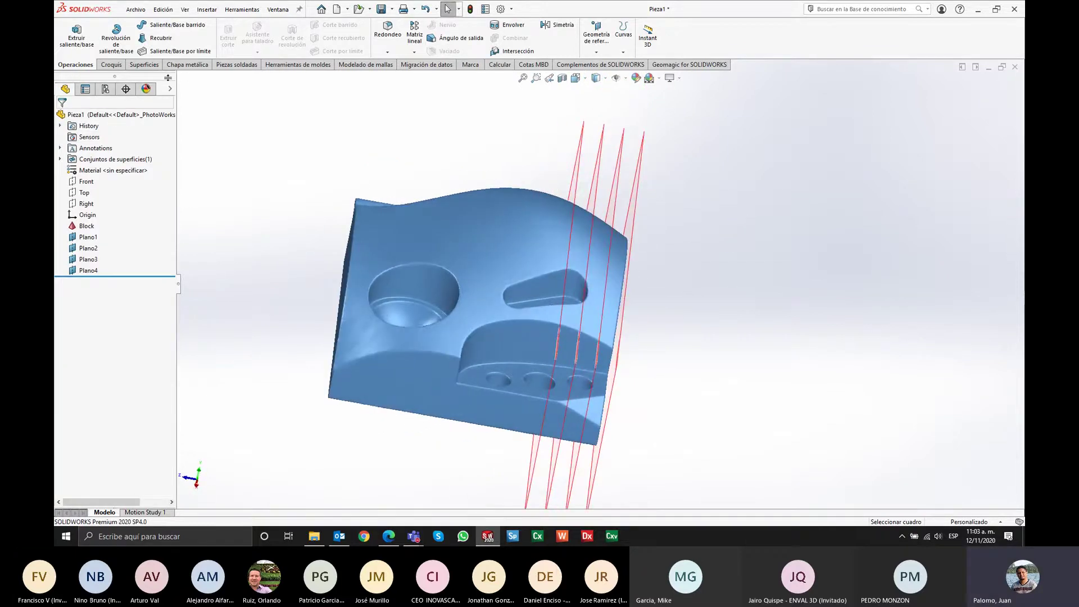
pyautogui.click(170, 88)
pyautogui.click(182, 237)
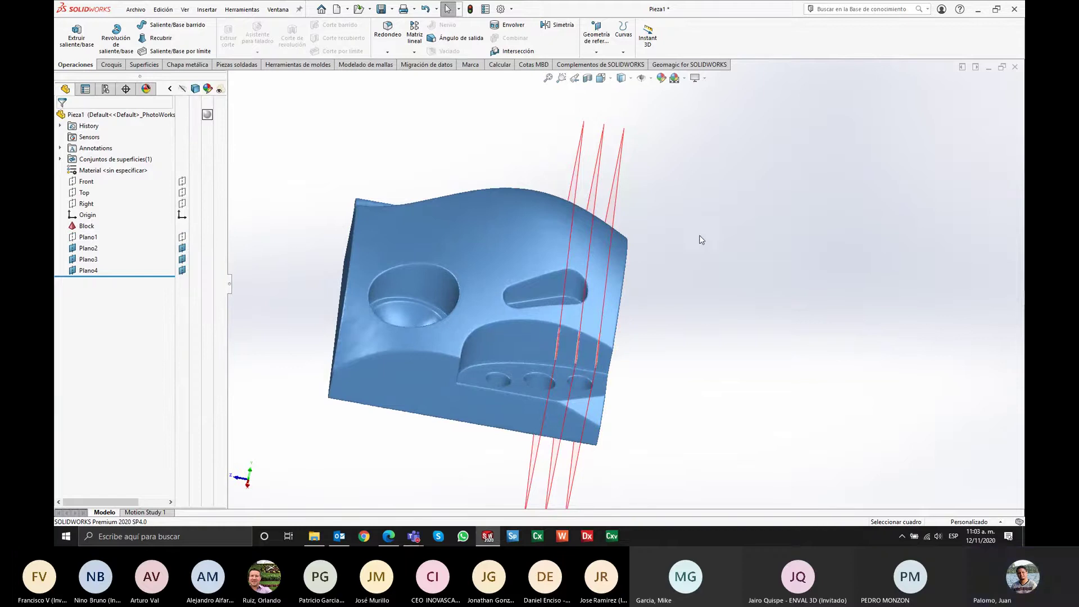
pyautogui.moveTo(701, 238)
pyautogui.mouseDown(button='middle')
pyautogui.moveTo(673, 305)
pyautogui.moveTo(736, 330)
pyautogui.moveTo(744, 275)
pyautogui.mouseUp(button='middle')
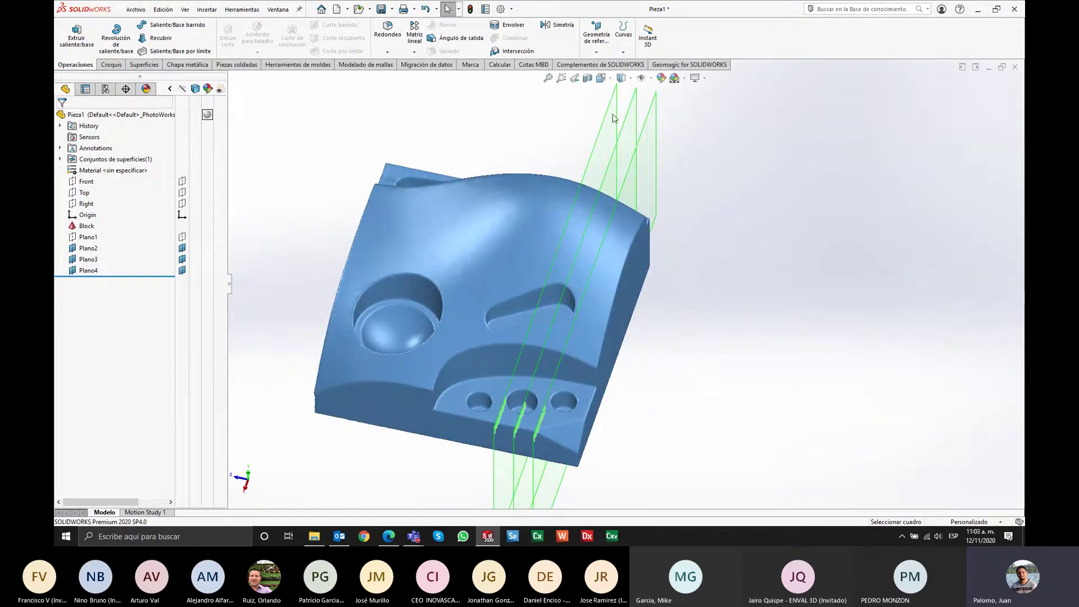
pyautogui.click(691, 66)
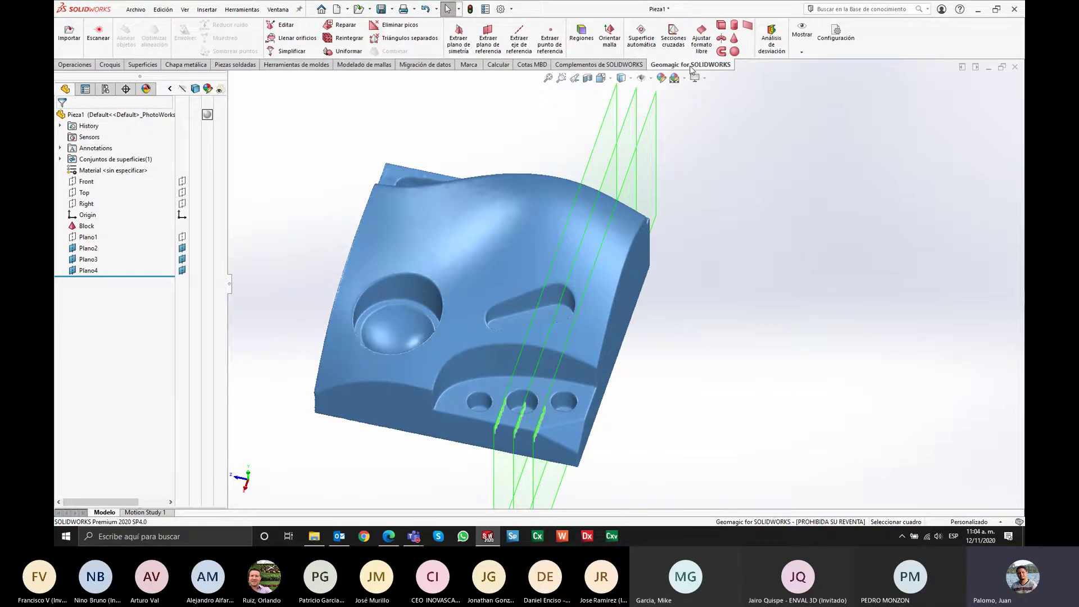
pyautogui.moveTo(801, 208); pyautogui.dragTo(736, 159, button='middle')
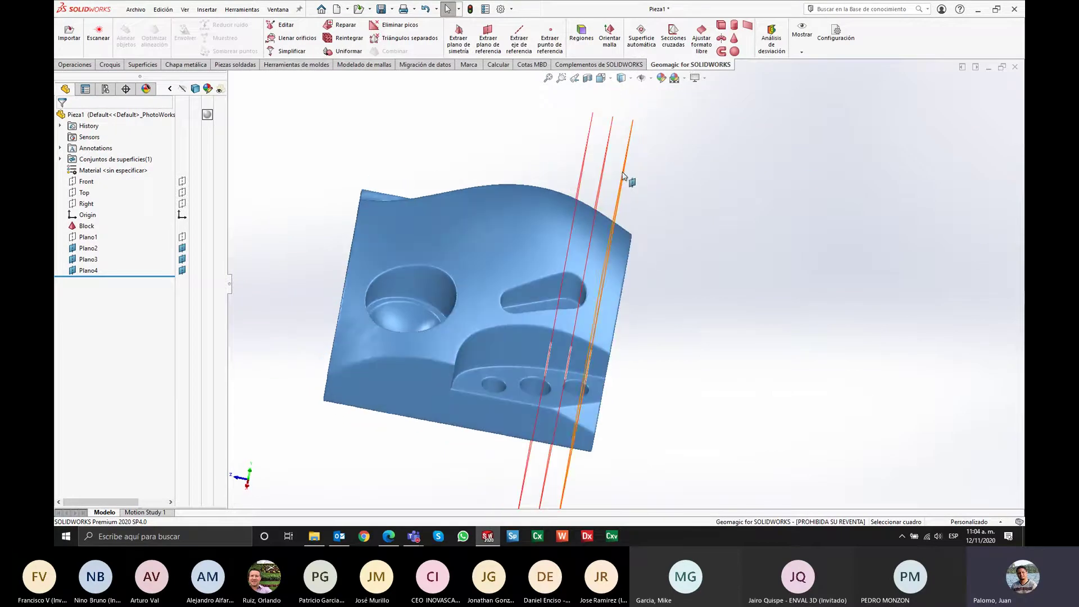
# Preview a Secciones cruzadas cut of the Block mesh on Plano2, checking the curve across the holes.
pyautogui.click(674, 39)
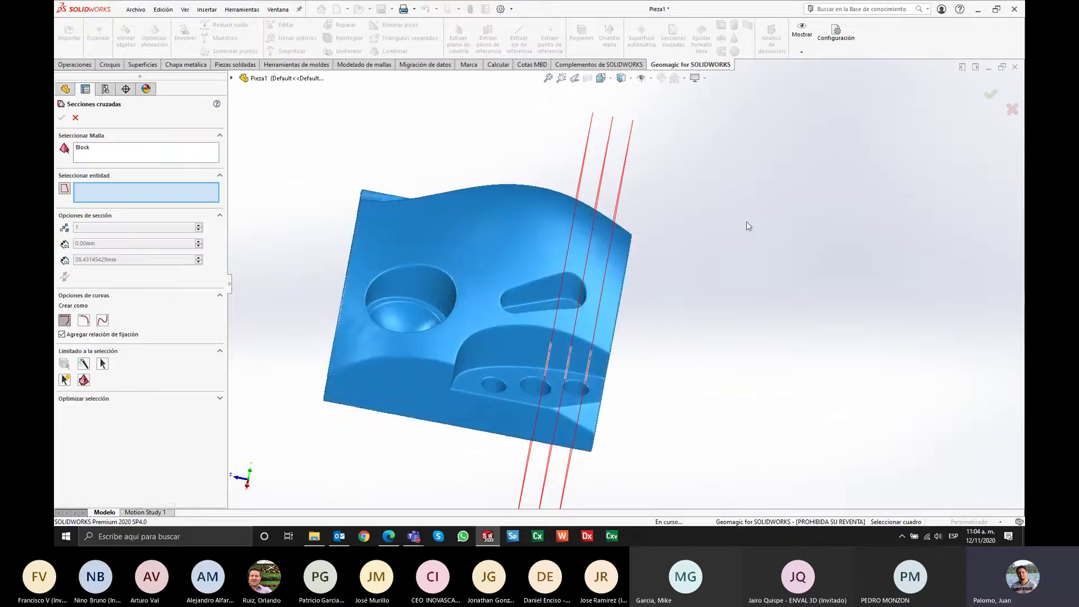
pyautogui.click(630, 197)
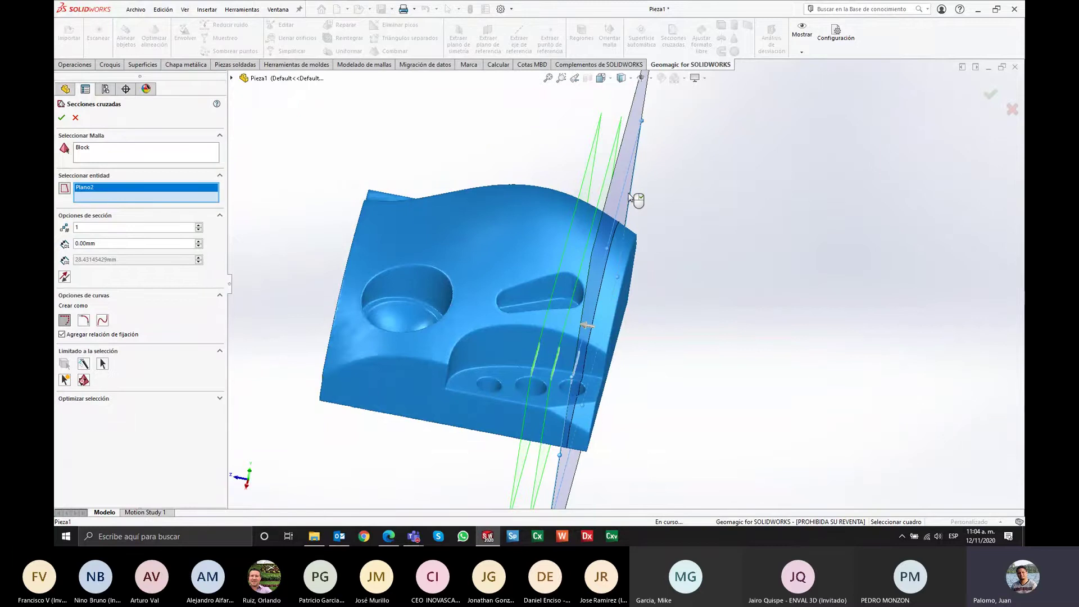
pyautogui.moveTo(673, 389); pyautogui.dragTo(450, 428, button='middle')
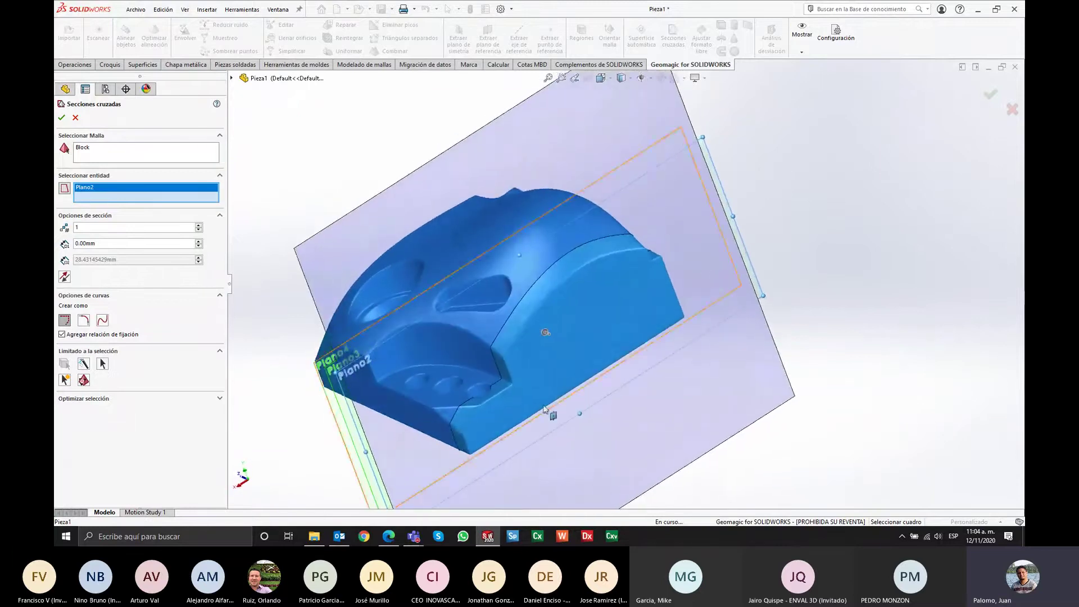
pyautogui.scroll(-3, 497, 326)
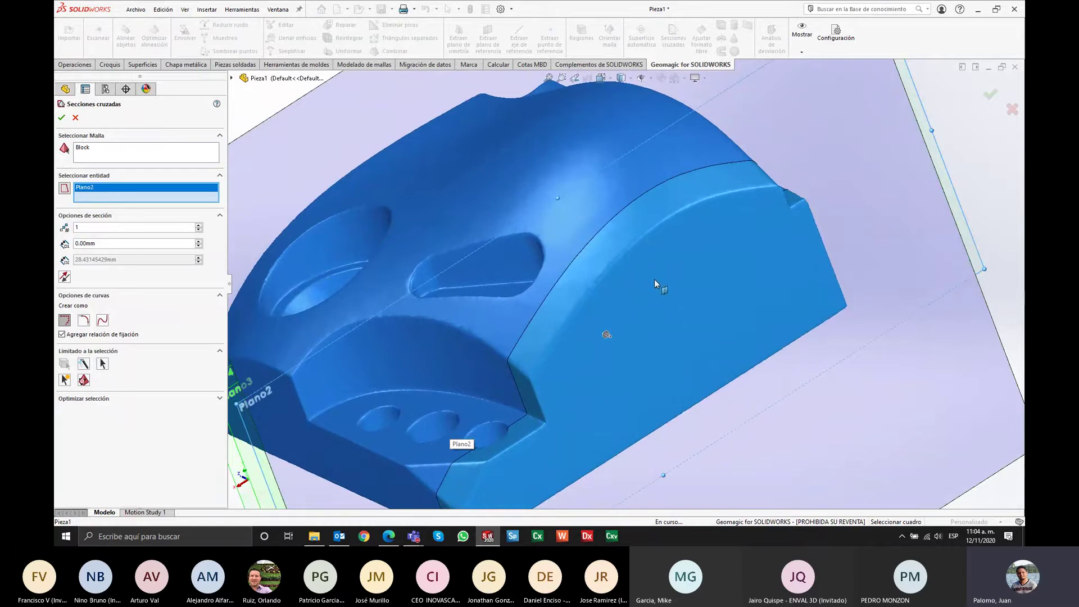
pyautogui.moveTo(685, 289); pyautogui.dragTo(367, 423, button='middle')
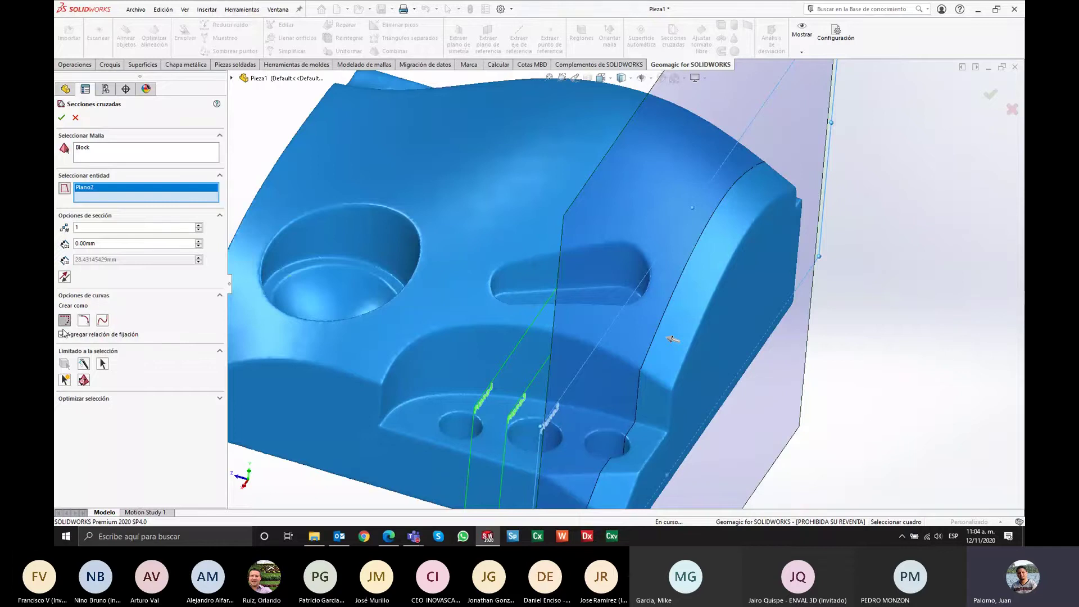
# Confirm the Plano2 cross-section as Malla Croquis1 and hide the Block mesh to inspect it.
pyautogui.click(62, 119)
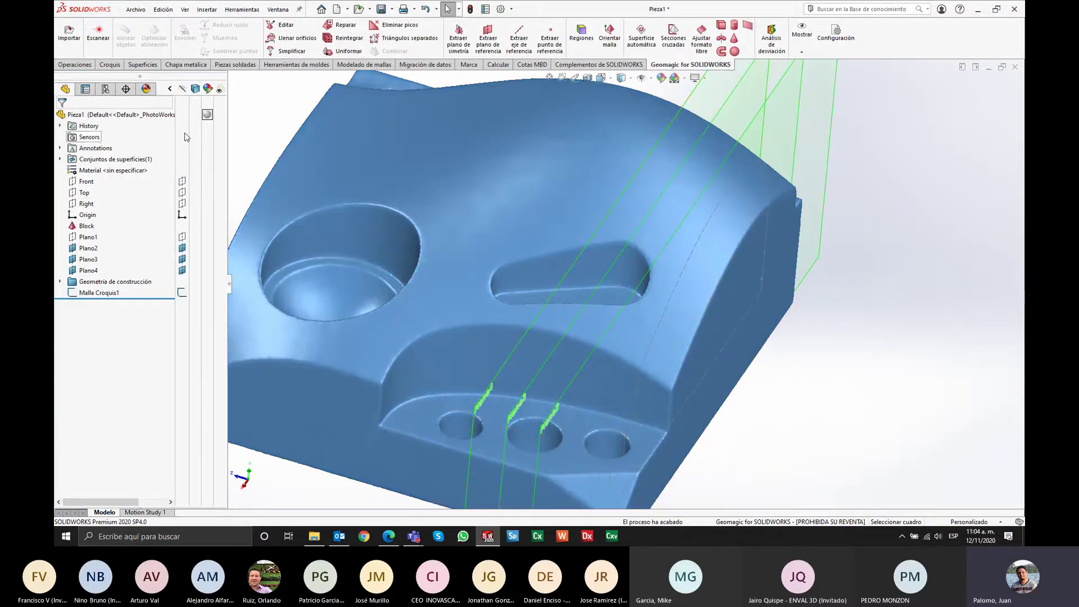
pyautogui.click(60, 159)
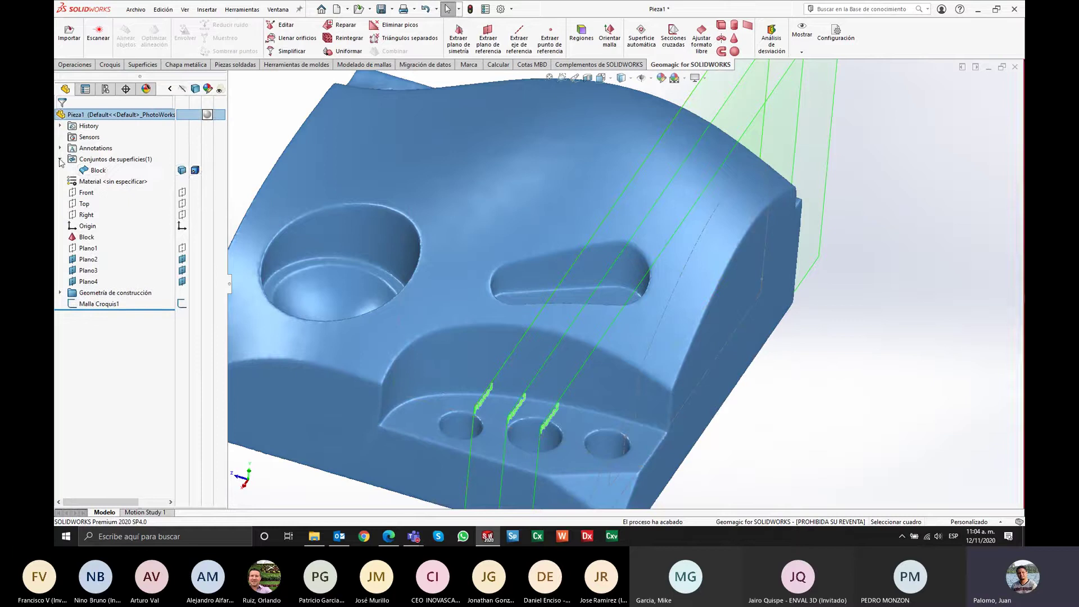
pyautogui.click(182, 170)
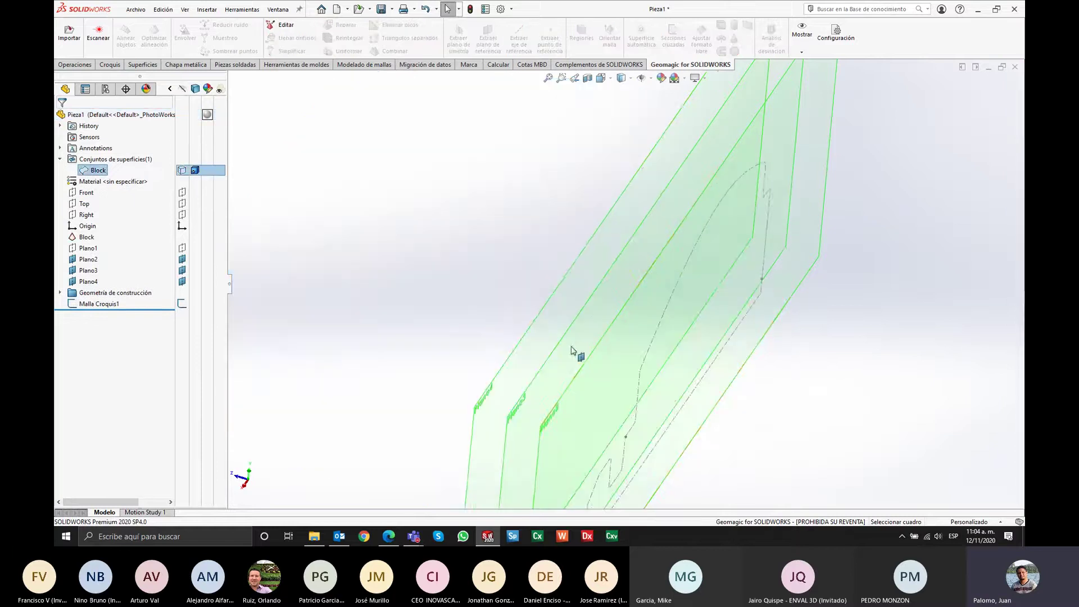
pyautogui.moveTo(575, 354)
pyautogui.mouseDown(button='middle')
pyautogui.moveTo(576, 286)
pyautogui.moveTo(557, 244)
pyautogui.mouseUp(button='middle')
pyautogui.scroll(-3, 466, 287)
pyautogui.scroll(-3, 624, 272)
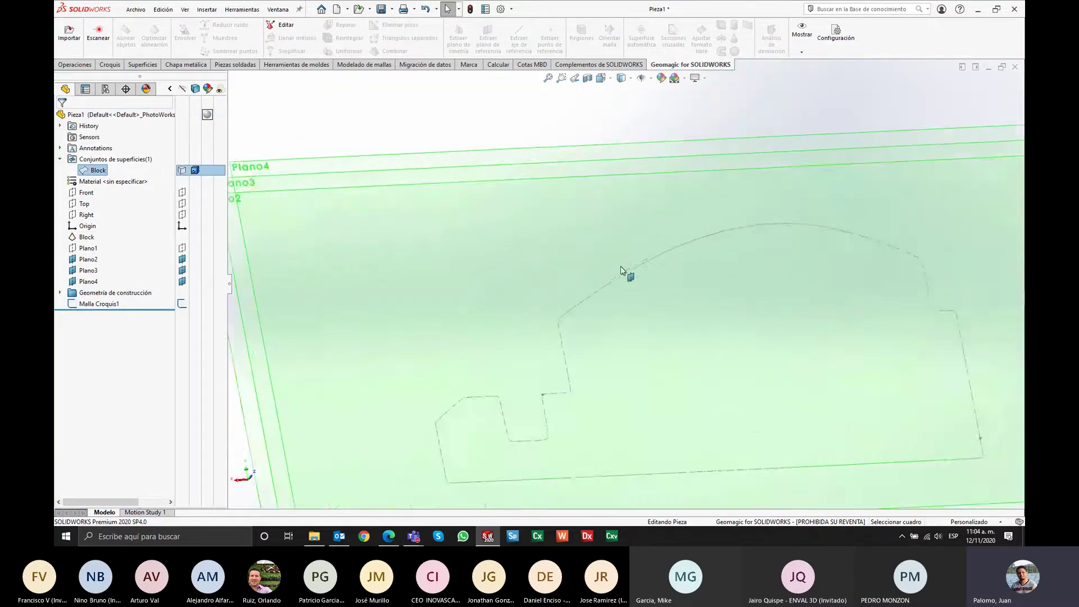
pyautogui.scroll(-2, 593, 337)
pyautogui.scroll(2, 652, 281)
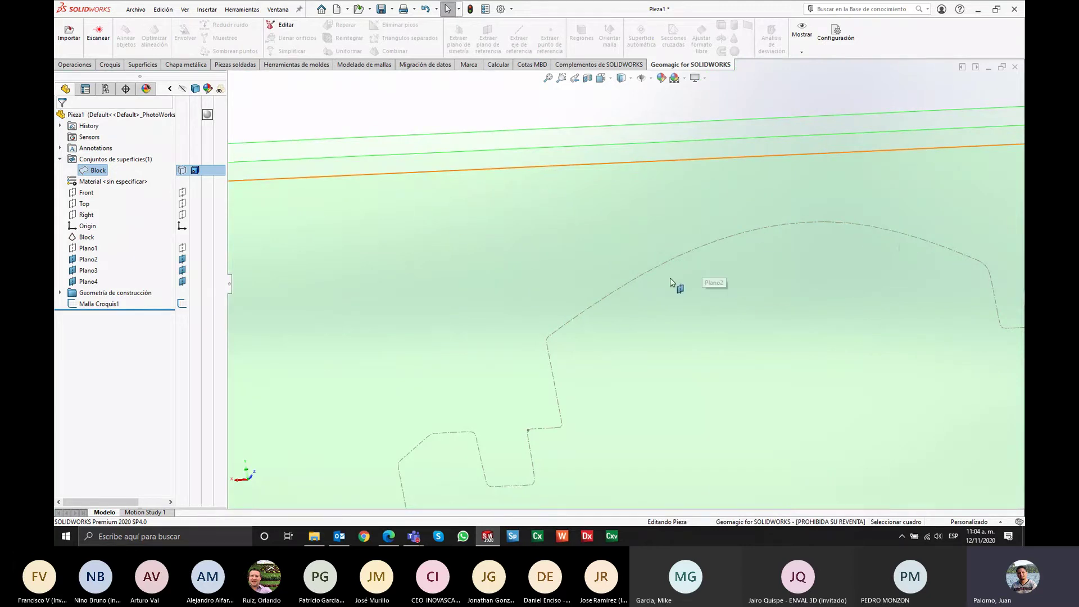
pyautogui.scroll(2, 838, 255)
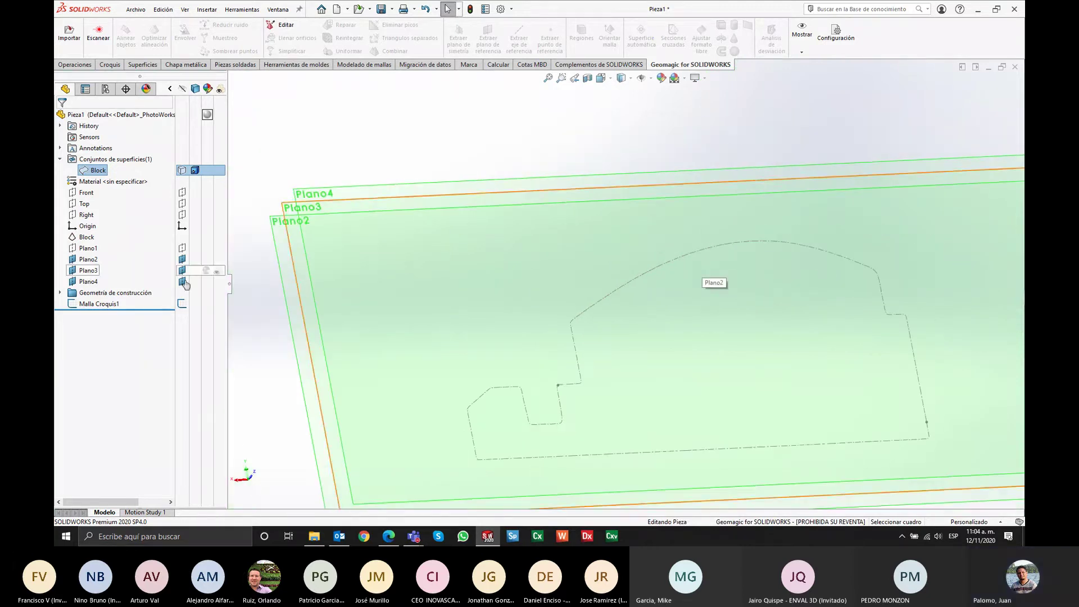
# Show the Block mesh again and view it from an oblique angle.
pyautogui.click(181, 170)
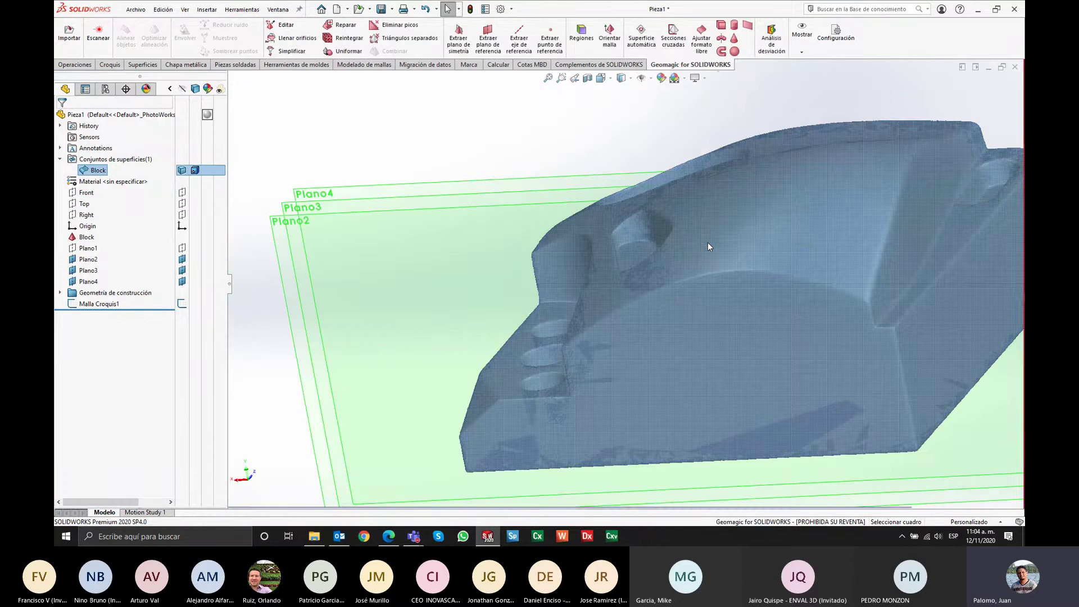
pyautogui.moveTo(707, 241)
pyautogui.mouseDown(button='middle')
pyautogui.moveTo(714, 367)
pyautogui.moveTo(588, 420)
pyautogui.mouseUp(button='middle')
pyautogui.scroll(3, 714, 367)
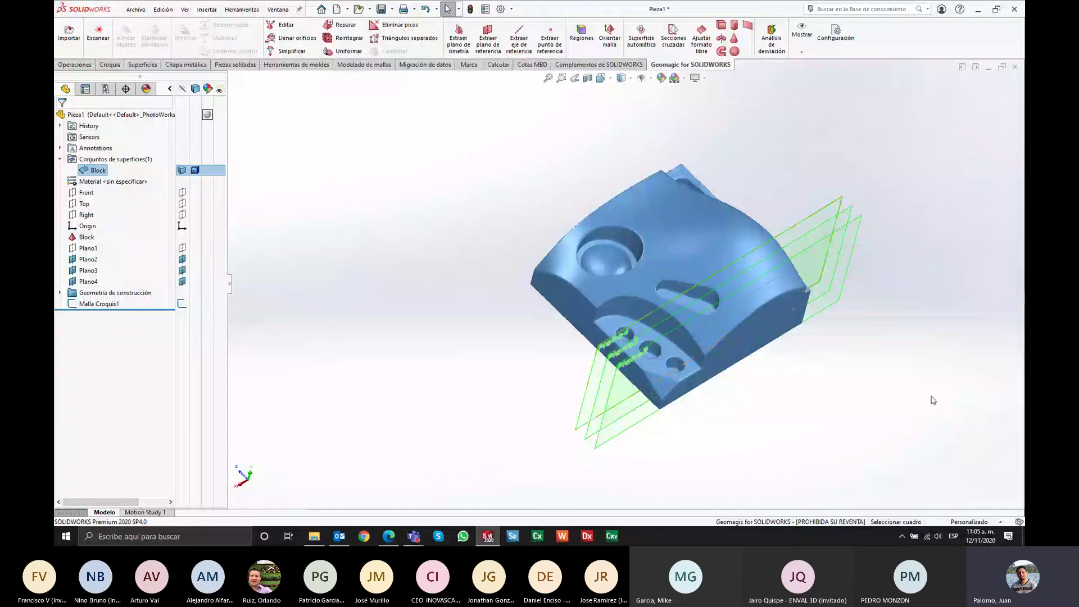
pyautogui.moveTo(933, 400)
pyautogui.mouseDown(button='middle')
pyautogui.moveTo(913, 323)
pyautogui.moveTo(964, 351)
pyautogui.mouseUp(button='middle')
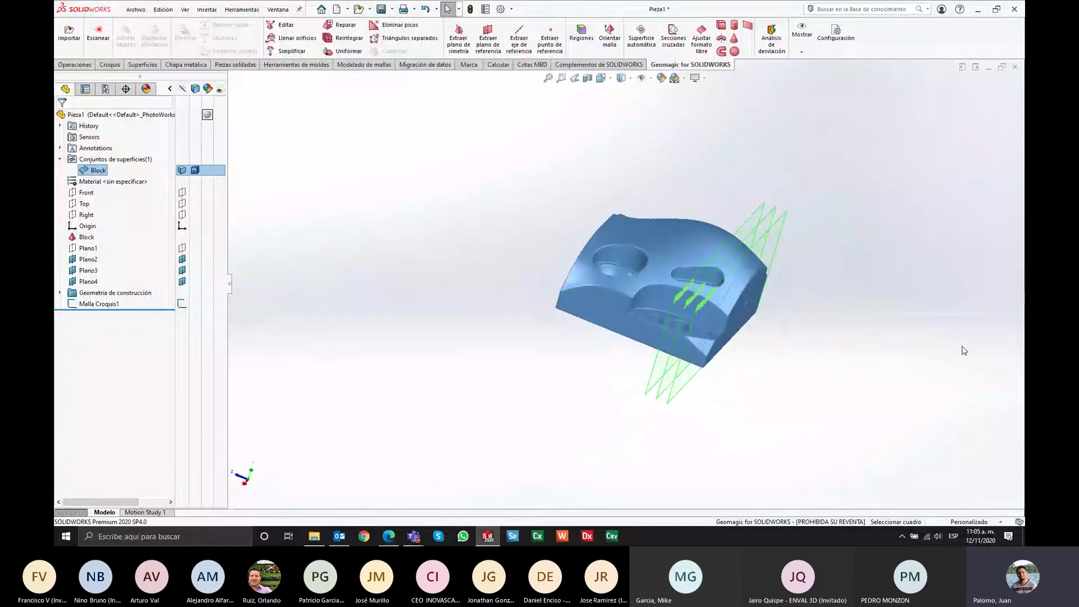
pyautogui.scroll(-2, 803, 253)
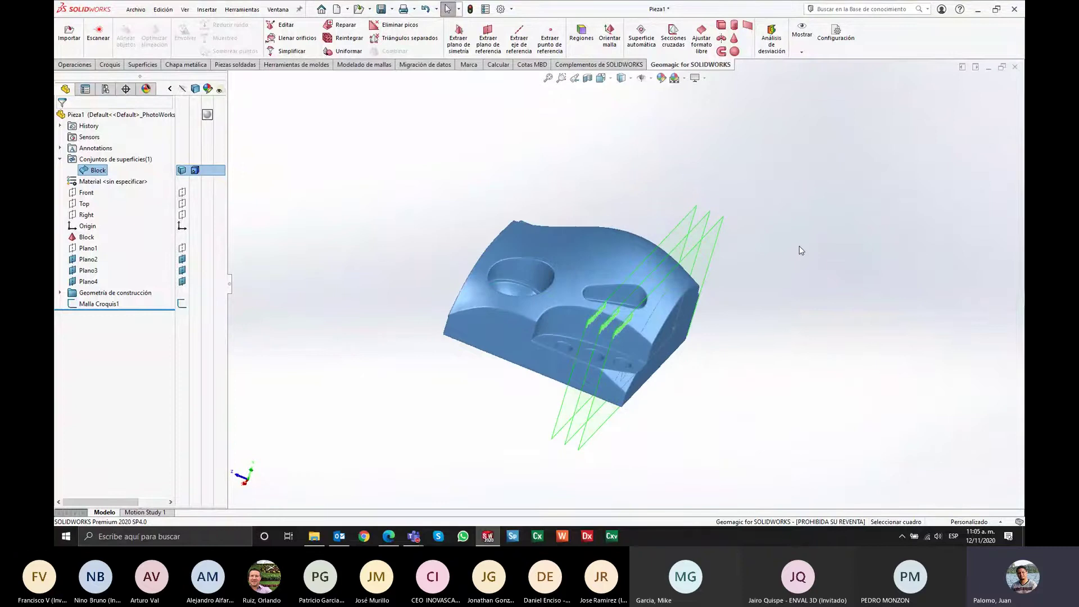
pyautogui.scroll(-2, 800, 249)
pyautogui.scroll(-1, 725, 287)
pyautogui.scroll(-2, 737, 264)
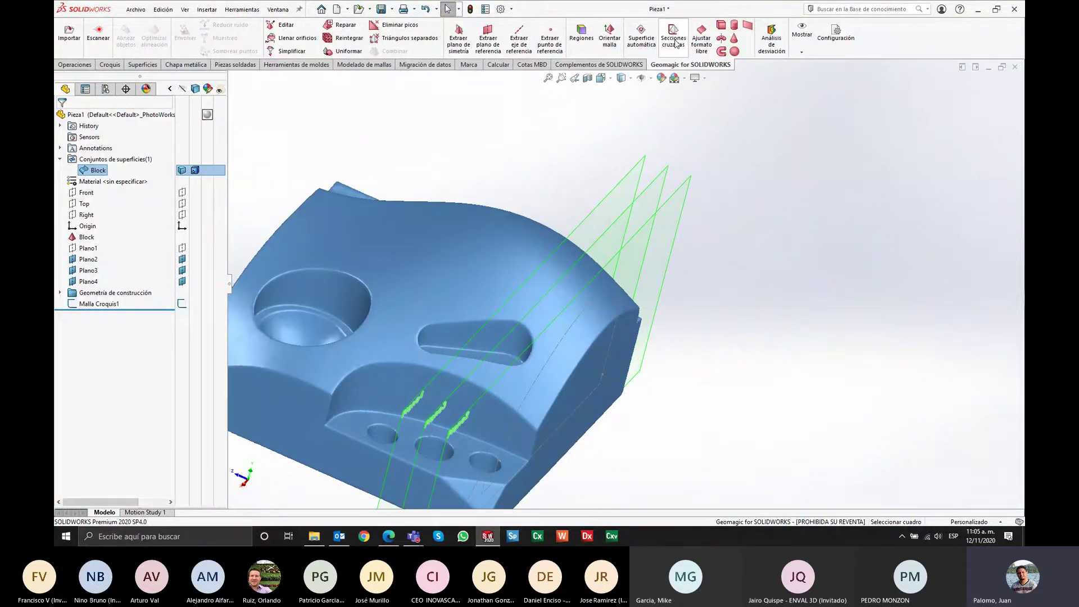
# Cut two more mesh cross-sections on Plano3 and Plano4, creating Malla Croquis2 and Malla Croquis3.
pyautogui.click(674, 39)
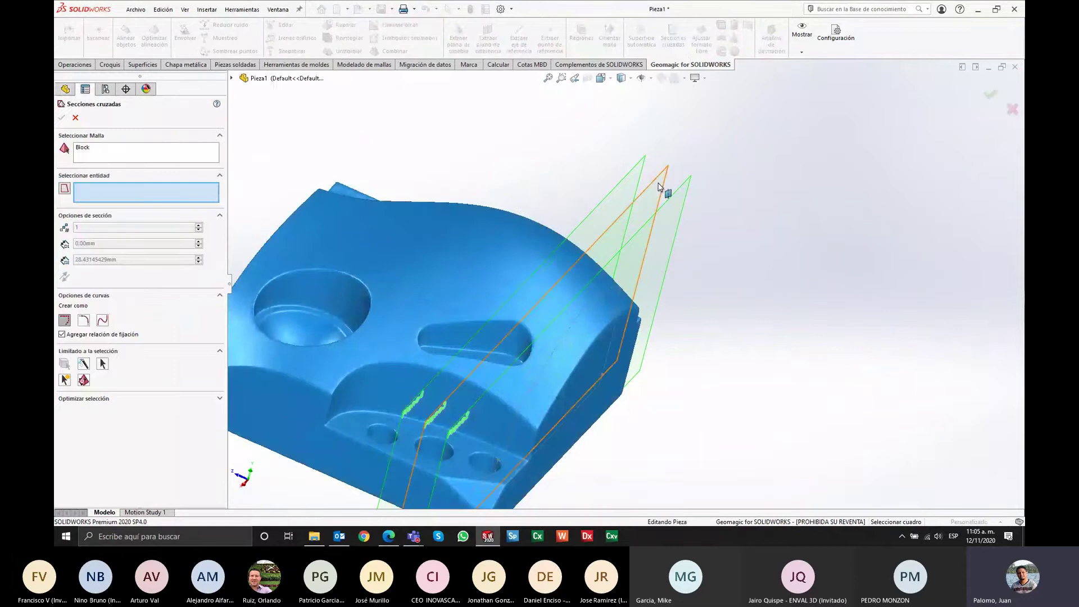
pyautogui.click(660, 186)
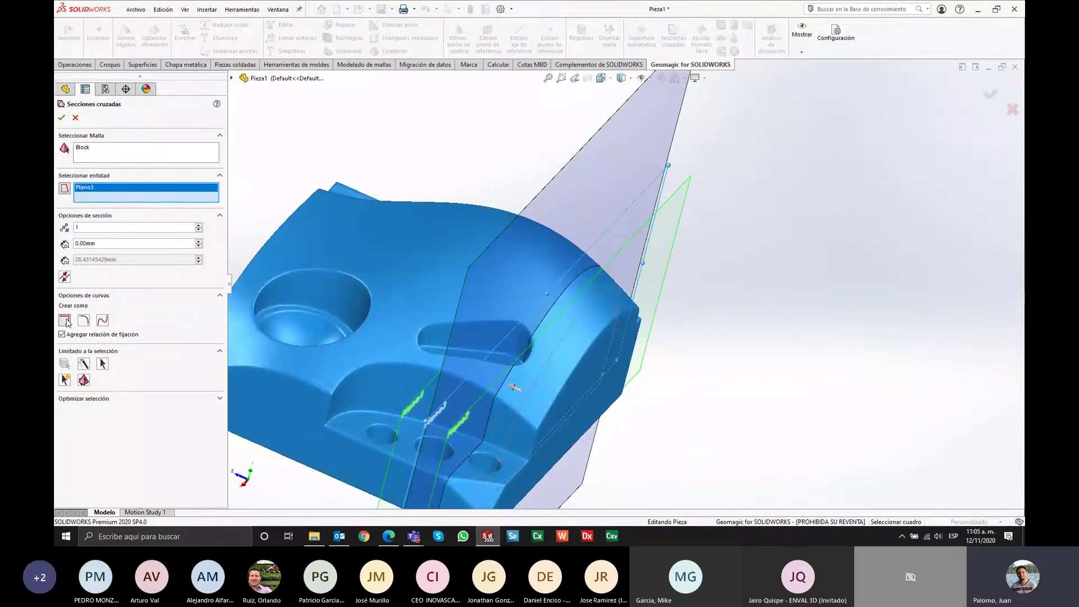
pyautogui.click(61, 121)
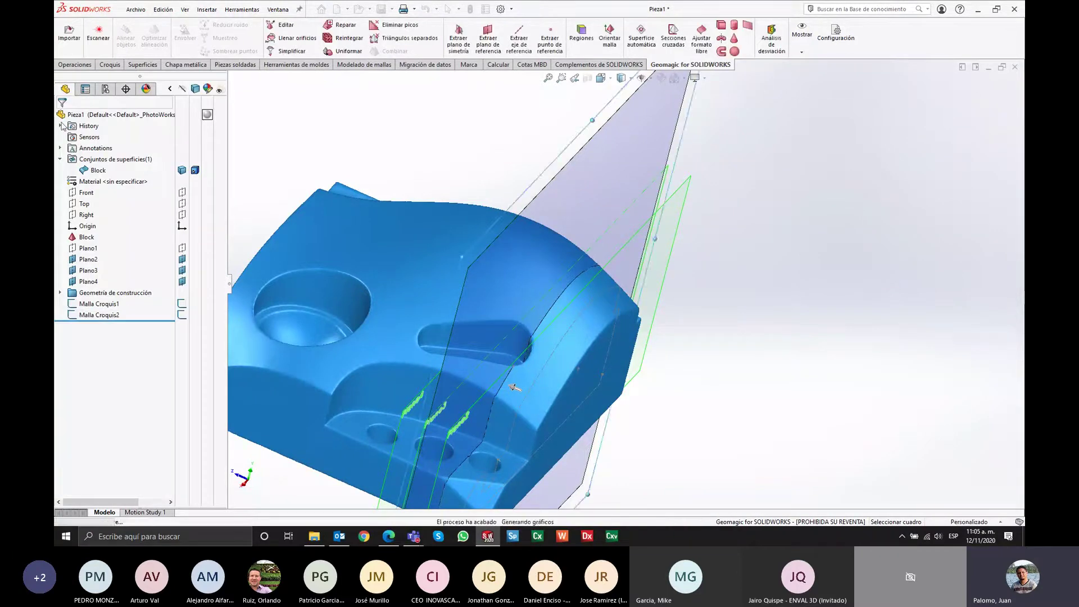
pyautogui.click(674, 41)
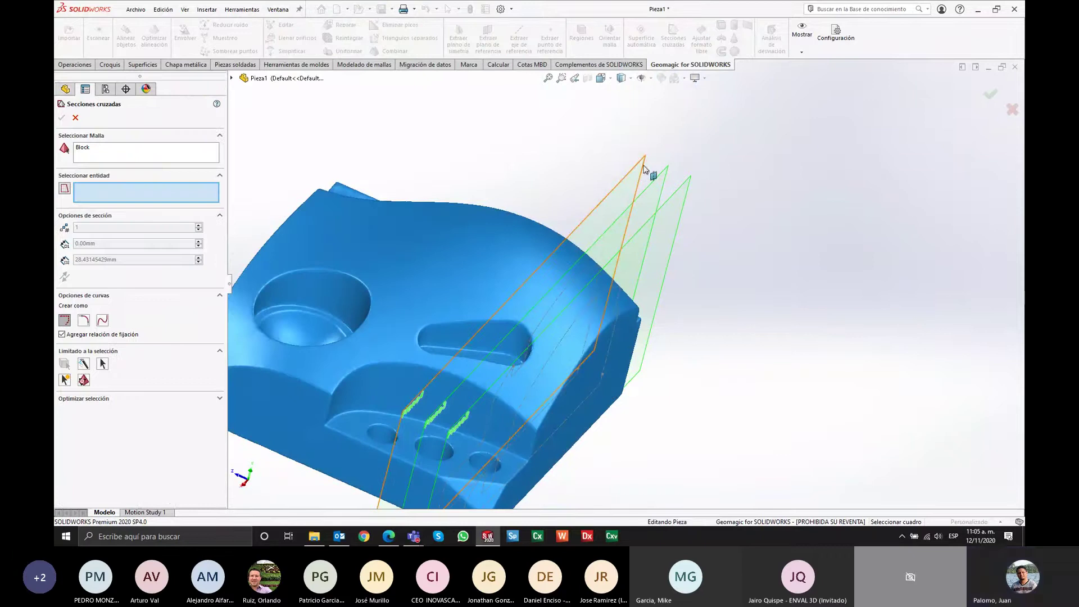
pyautogui.click(643, 176)
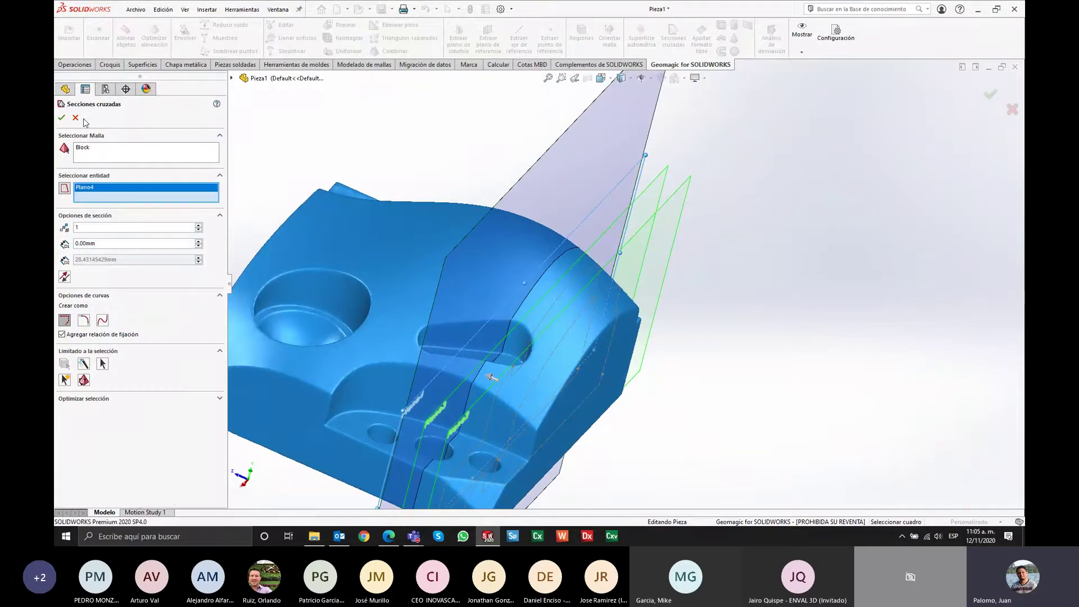
pyautogui.click(63, 118)
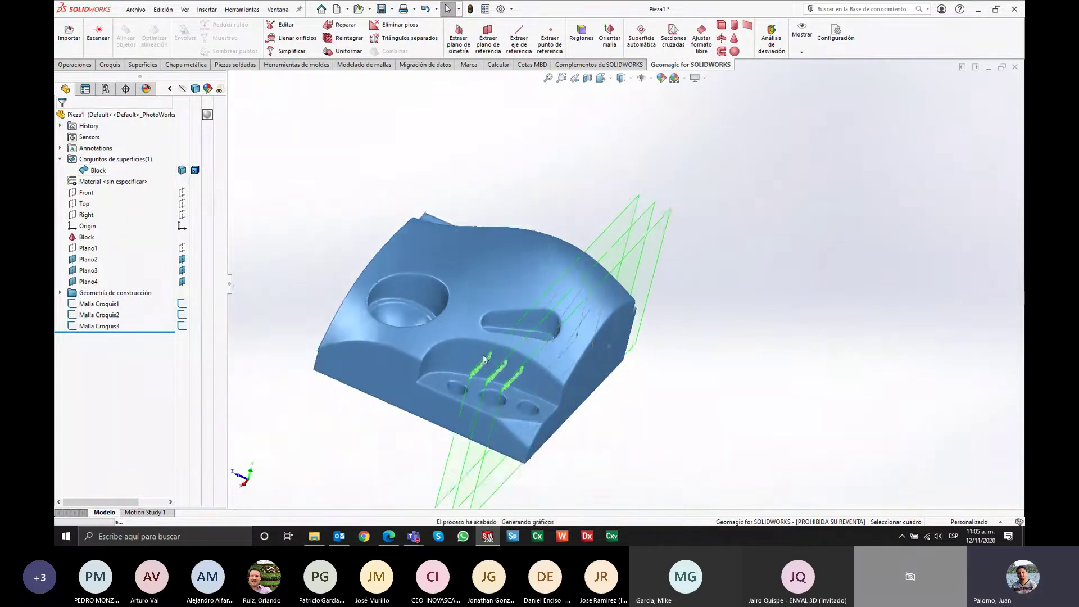
# Turn on display of the mesh boundary edges.
pyautogui.scroll(-2, 506, 112)
pyautogui.click(795, 54)
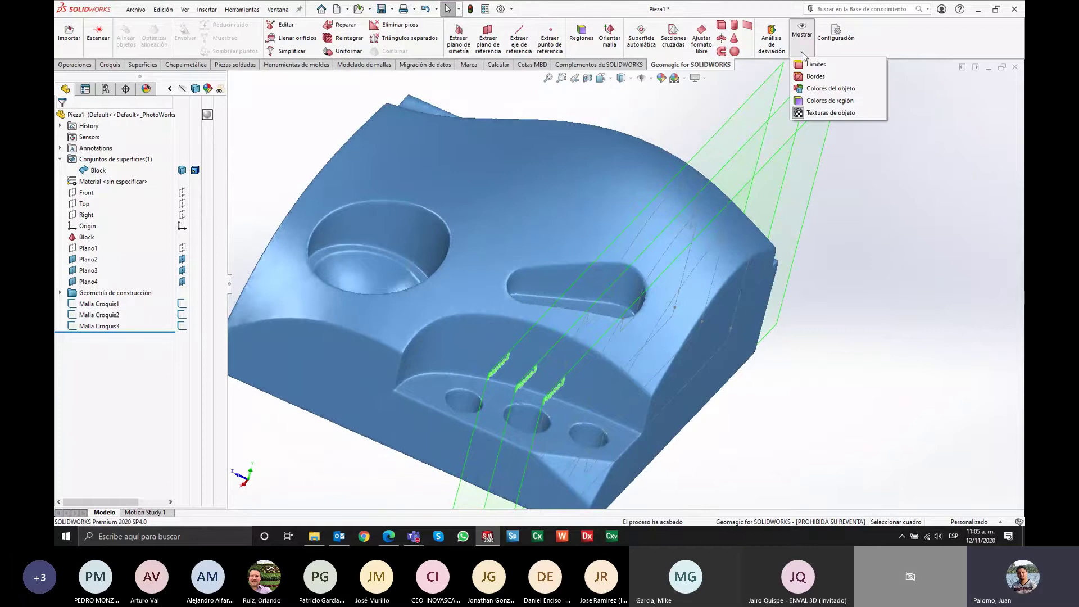
pyautogui.click(809, 77)
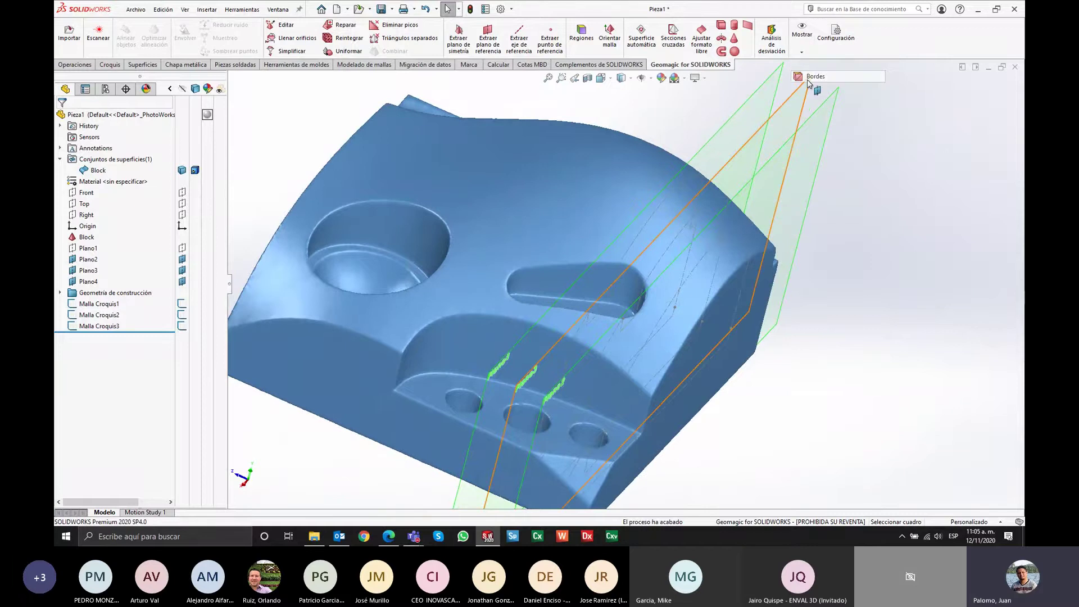
pyautogui.moveTo(809, 83); pyautogui.dragTo(540, 250, button='middle')
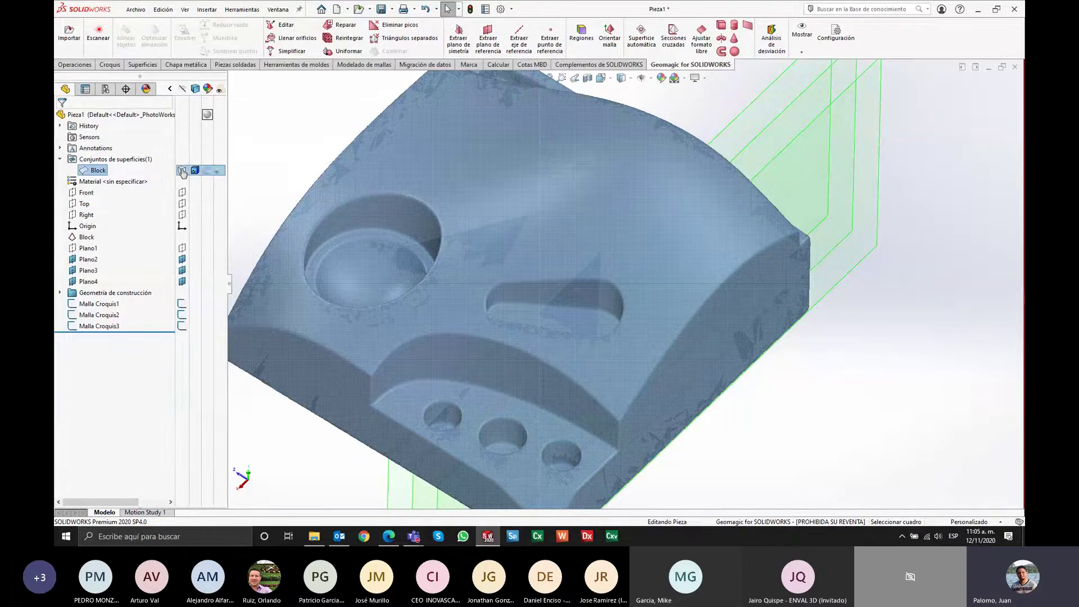
# Hide the Block mesh and planes Plano2–Plano4, leaving only the section sketches visible.
pyautogui.click(182, 171)
pyautogui.moveTo(725, 334)
pyautogui.mouseDown(button='middle')
pyautogui.moveTo(812, 253)
pyautogui.moveTo(882, 270)
pyautogui.moveTo(920, 301)
pyautogui.moveTo(915, 320)
pyautogui.moveTo(829, 320)
pyautogui.moveTo(869, 318)
pyautogui.mouseUp(button='middle')
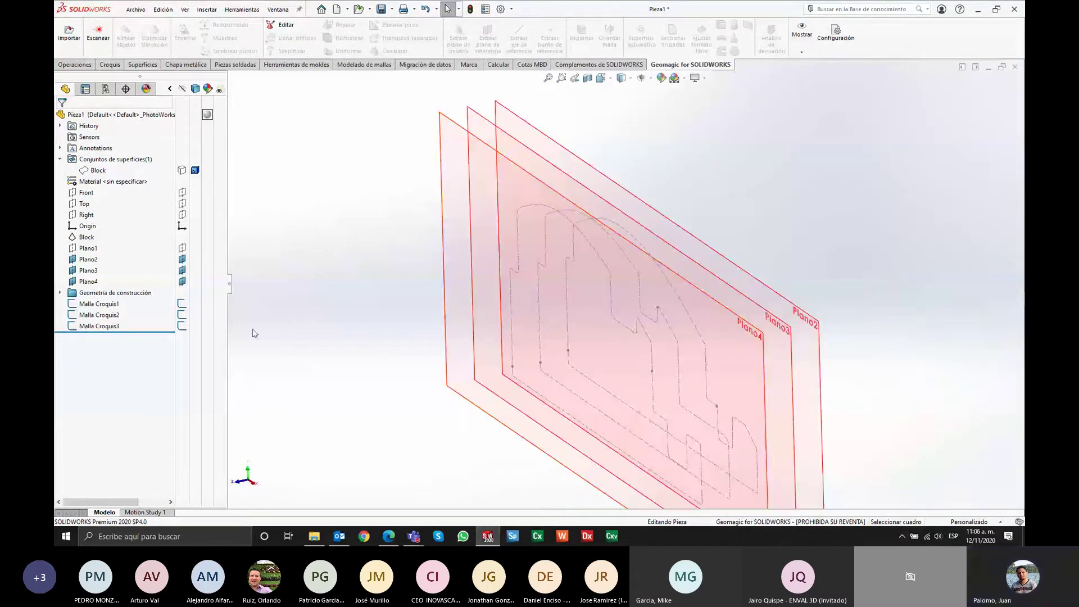
pyautogui.click(182, 260)
pyautogui.click(182, 283)
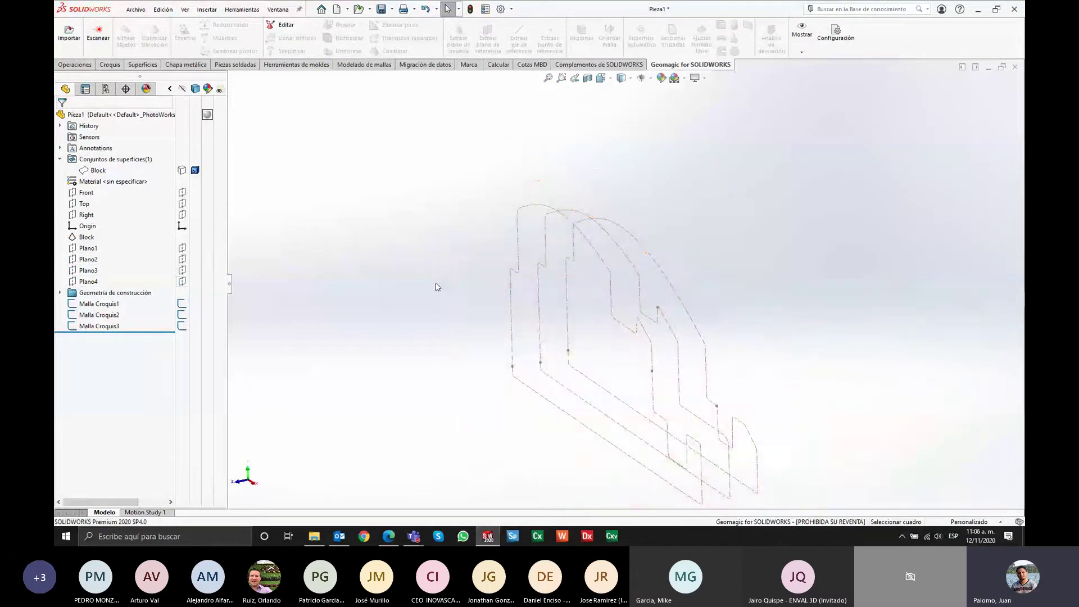
pyautogui.moveTo(436, 286)
pyautogui.mouseDown(button='middle')
pyautogui.moveTo(622, 292)
pyautogui.moveTo(605, 267)
pyautogui.moveTo(632, 295)
pyautogui.moveTo(691, 317)
pyautogui.moveTo(656, 308)
pyautogui.moveTo(677, 320)
pyautogui.moveTo(696, 356)
pyautogui.moveTo(733, 363)
pyautogui.mouseUp(button='middle')
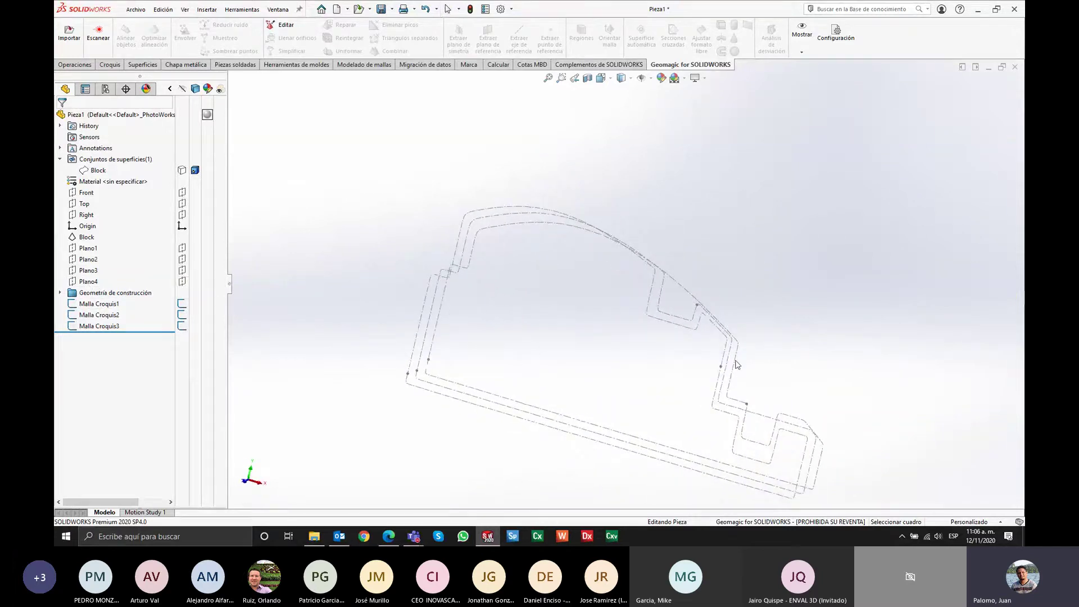
pyautogui.rightClick(103, 305)
# Edit Malla Croquis1 in a Normal To view, with the Spline tool active on the top arc.
pyautogui.click(112, 274)
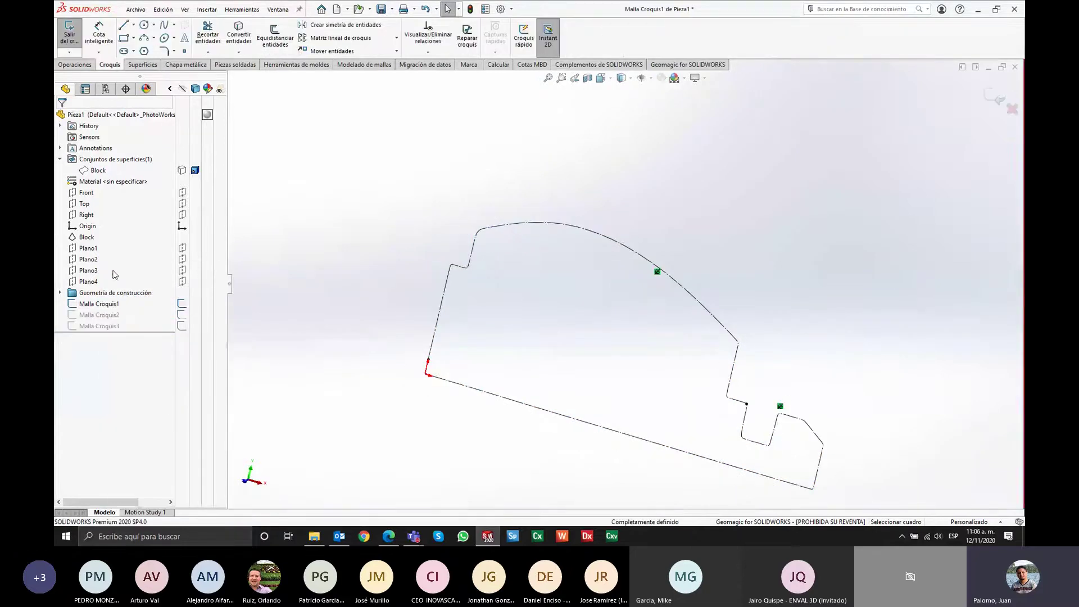
pyautogui.press('space')
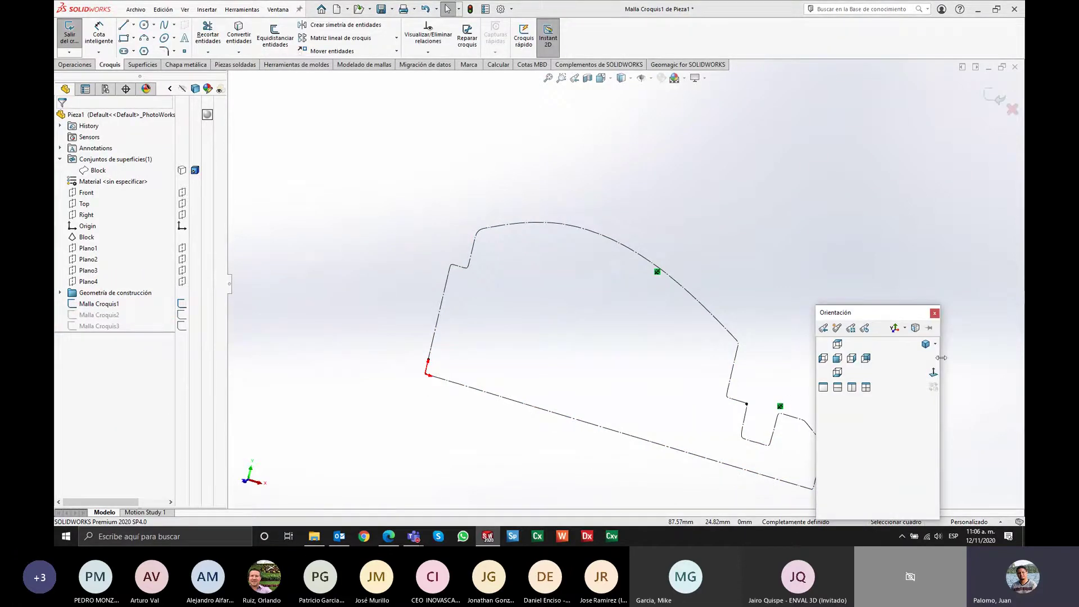
pyautogui.click(934, 373)
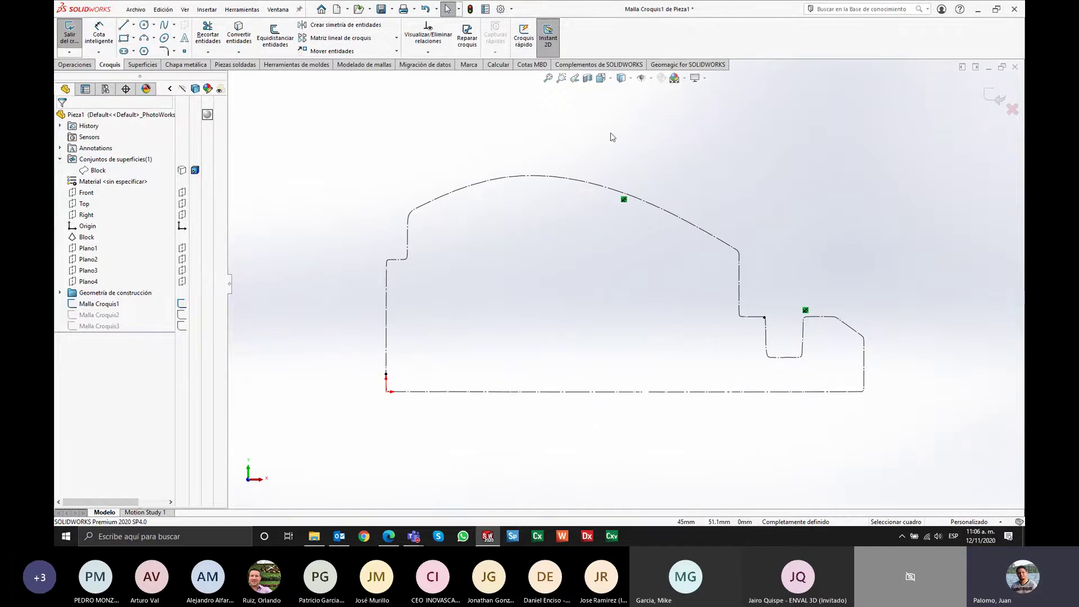
pyautogui.click(164, 26)
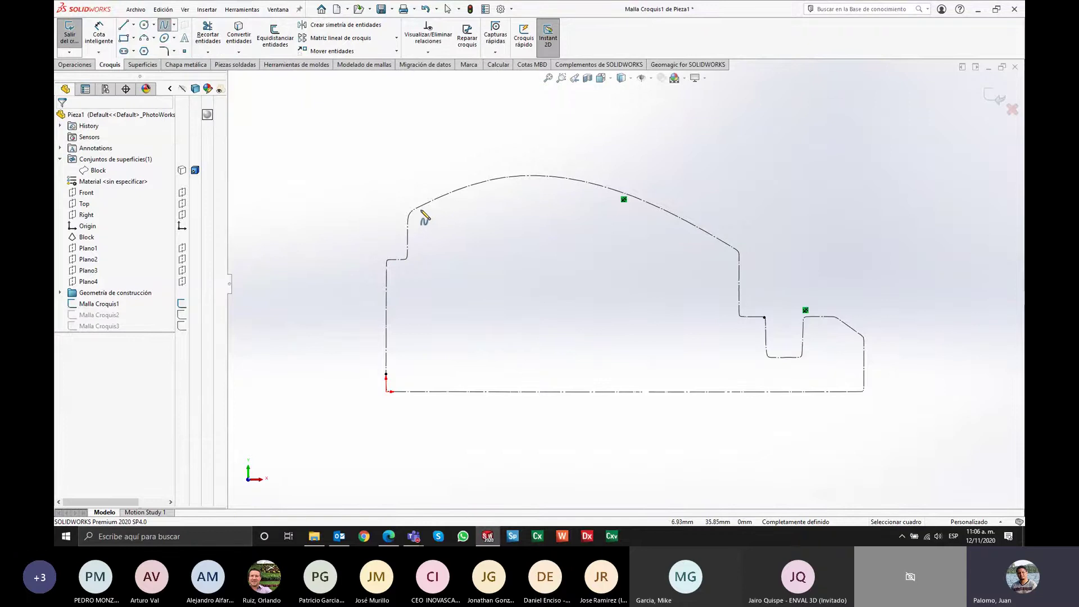
pyautogui.scroll(-2, 426, 216)
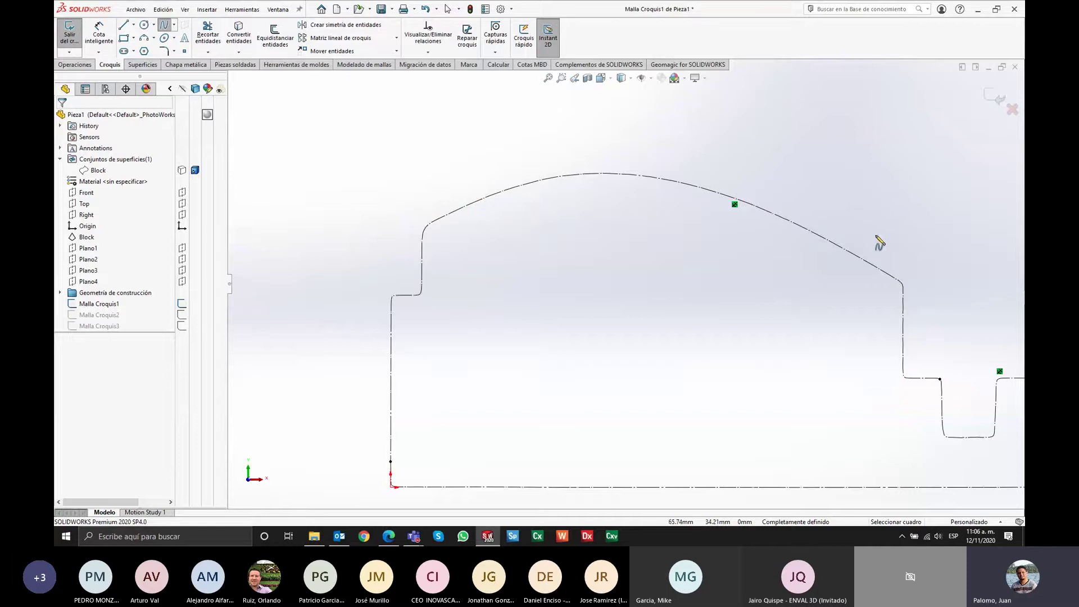
# Trace the top arc of Malla Croquis1 with a five-point spline.
pyautogui.click(437, 220)
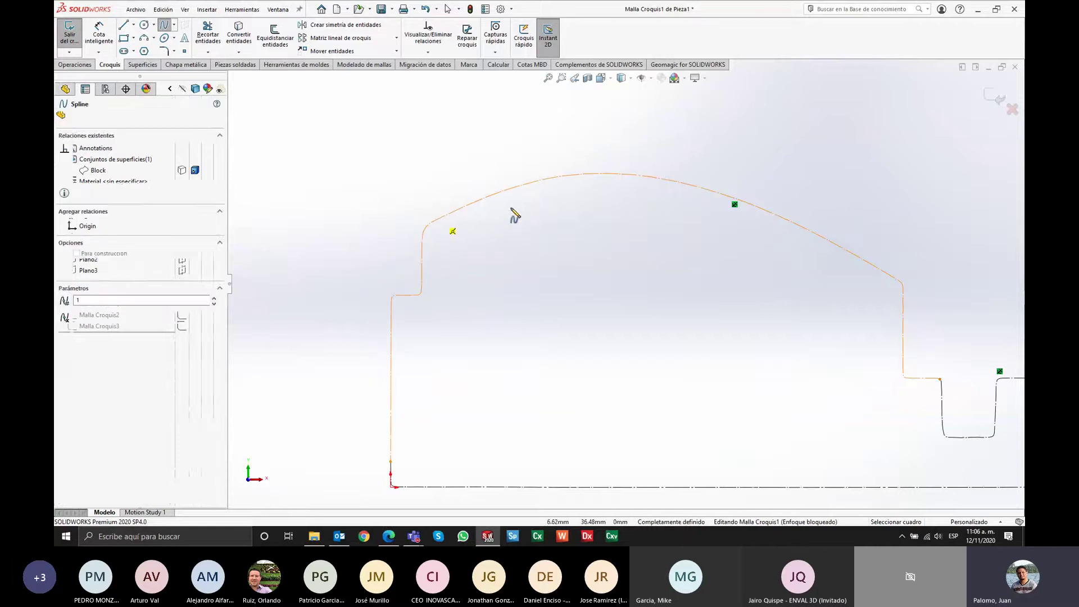
pyautogui.click(540, 180)
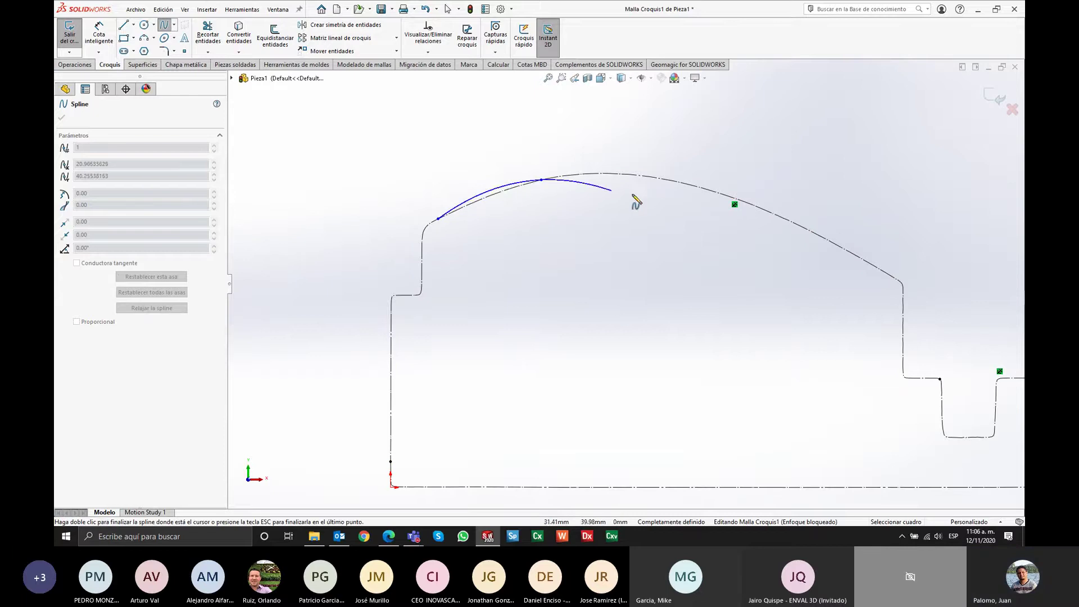
pyautogui.click(696, 186)
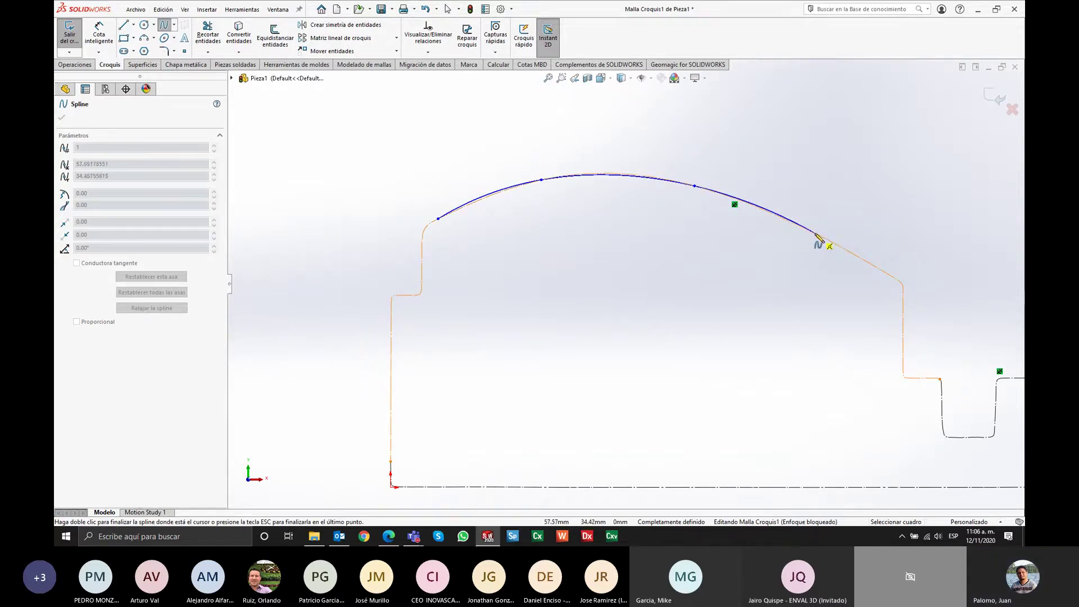
pyautogui.click(786, 218)
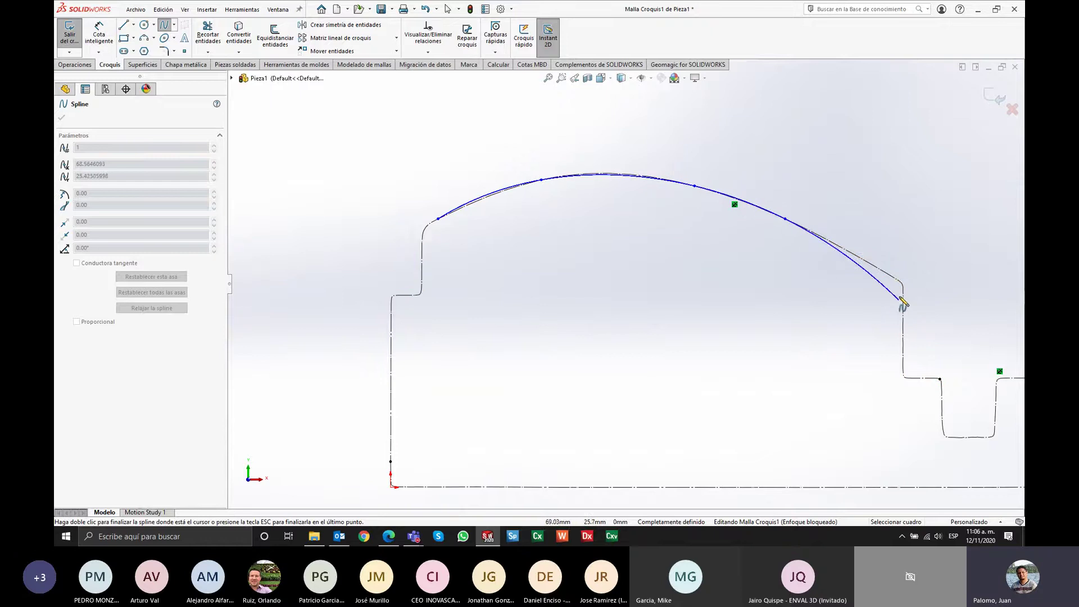
pyautogui.click(895, 278)
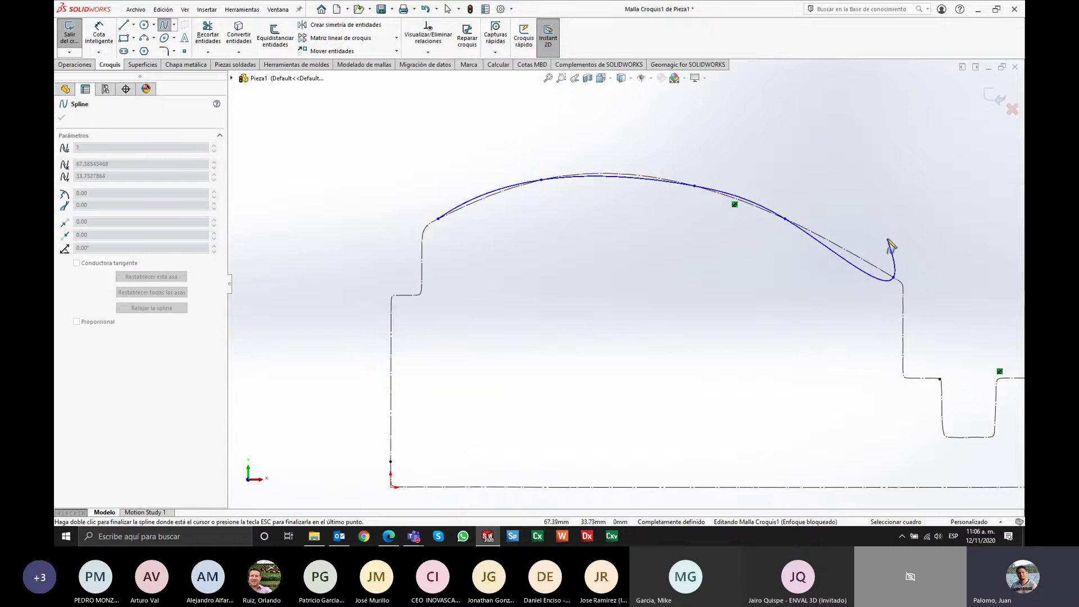
pyautogui.press('Escape')
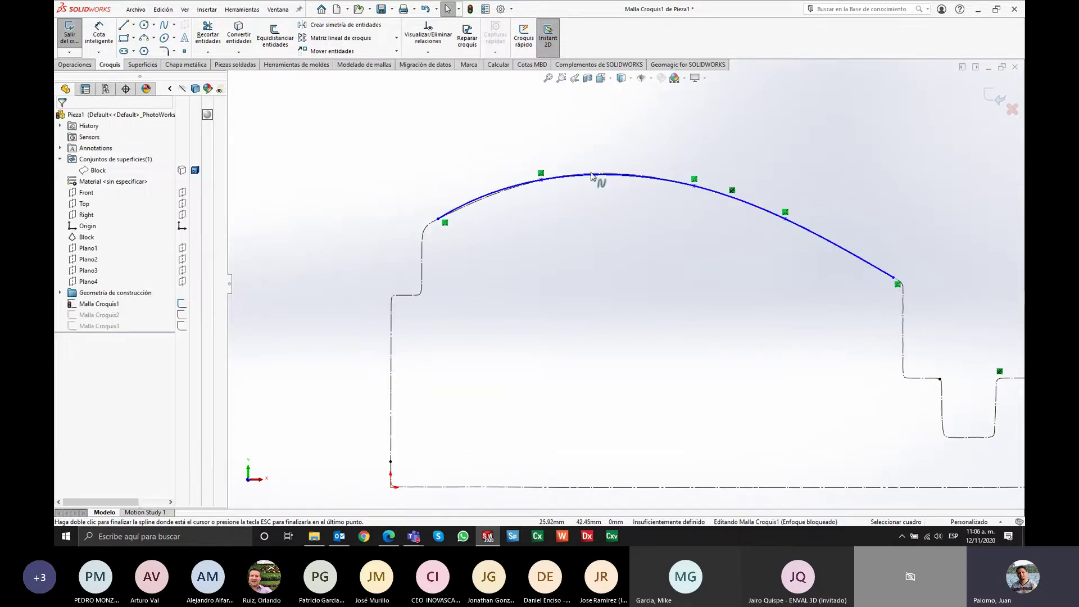
# Adjust a spline point to fit the arc closely, then exit the sketch and view the profiles obliquely.
pyautogui.scroll(-2, 483, 221)
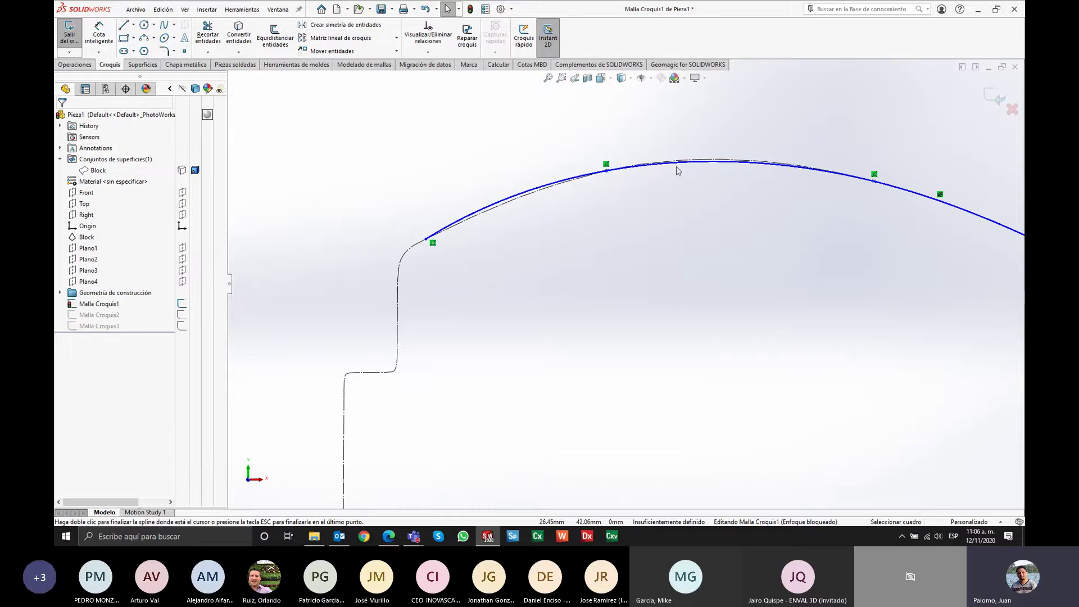
pyautogui.click(606, 164)
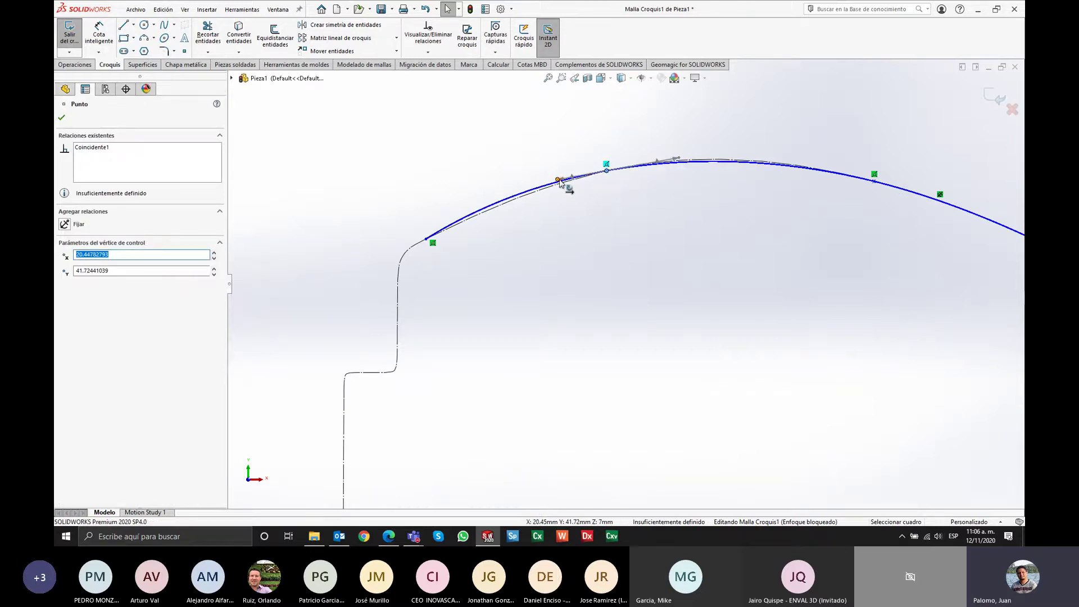
pyautogui.moveTo(560, 181); pyautogui.dragTo(563, 184)
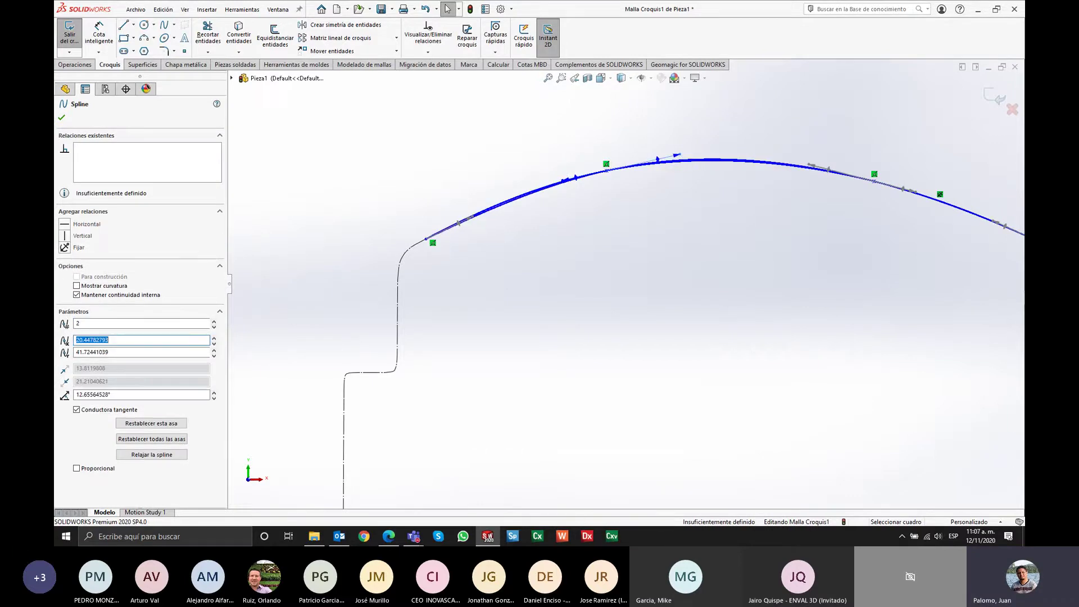
pyautogui.click(732, 153)
pyautogui.scroll(2, 732, 197)
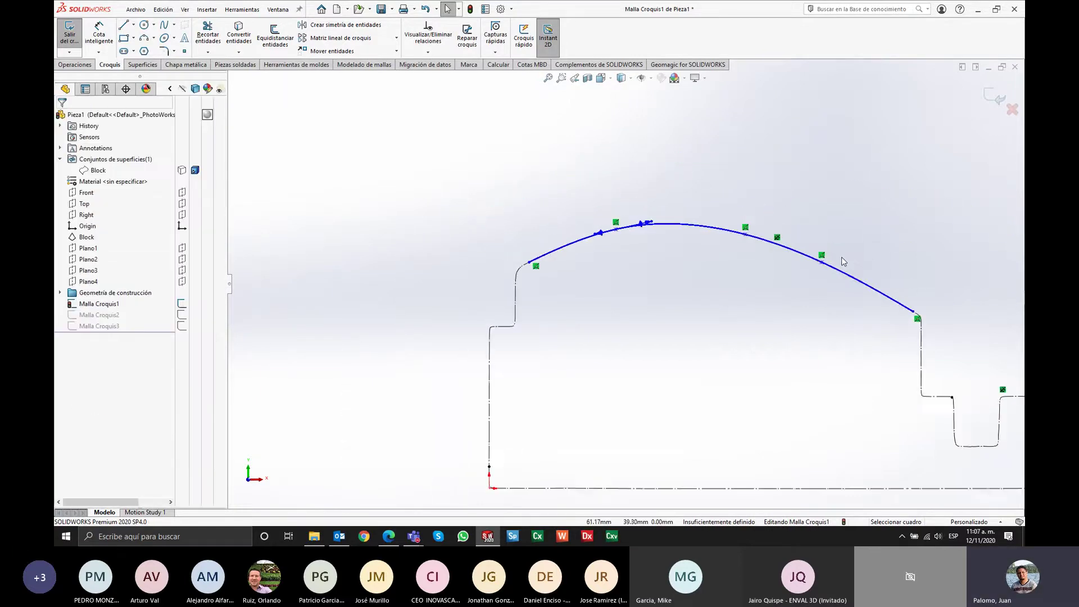
pyautogui.keyDown('ctrl'); pyautogui.moveTo(779, 321); pyautogui.dragTo(616, 321, button='middle'); pyautogui.keyUp('ctrl')
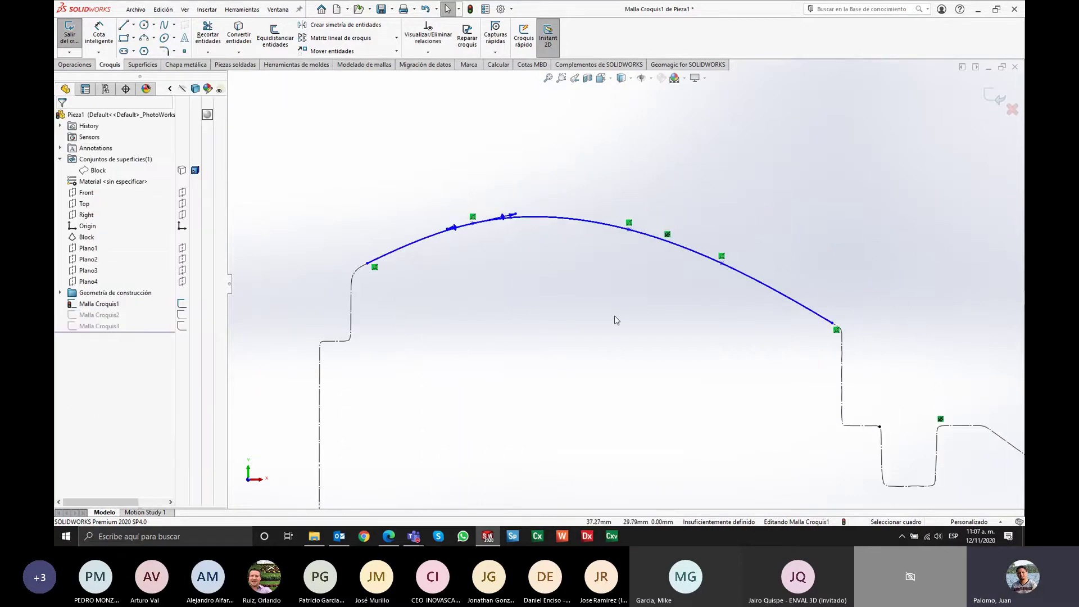
pyautogui.click(995, 97)
pyautogui.moveTo(790, 261)
pyautogui.mouseDown(button='middle')
pyautogui.moveTo(701, 298)
pyautogui.moveTo(707, 320)
pyautogui.mouseUp(button='middle')
pyautogui.moveTo(668, 244)
pyautogui.mouseDown(button='middle')
pyautogui.moveTo(701, 236)
pyautogui.moveTo(665, 236)
pyautogui.mouseUp(button='middle')
# Edit Malla Croquis2, viewed Normal To and zoomed in, with the Spline tool active.
pyautogui.click(101, 315)
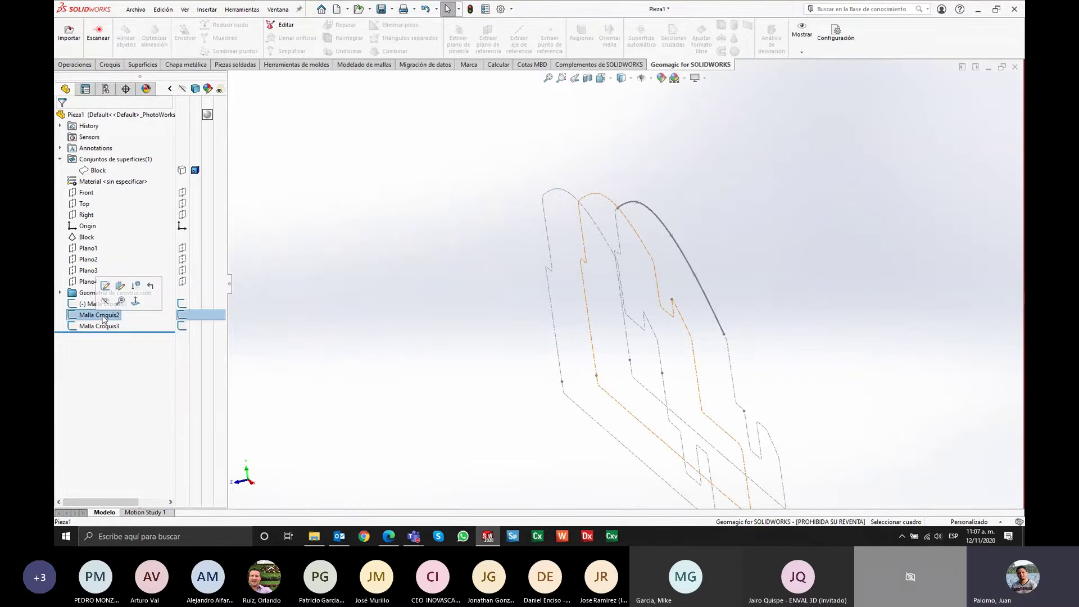
pyautogui.click(105, 287)
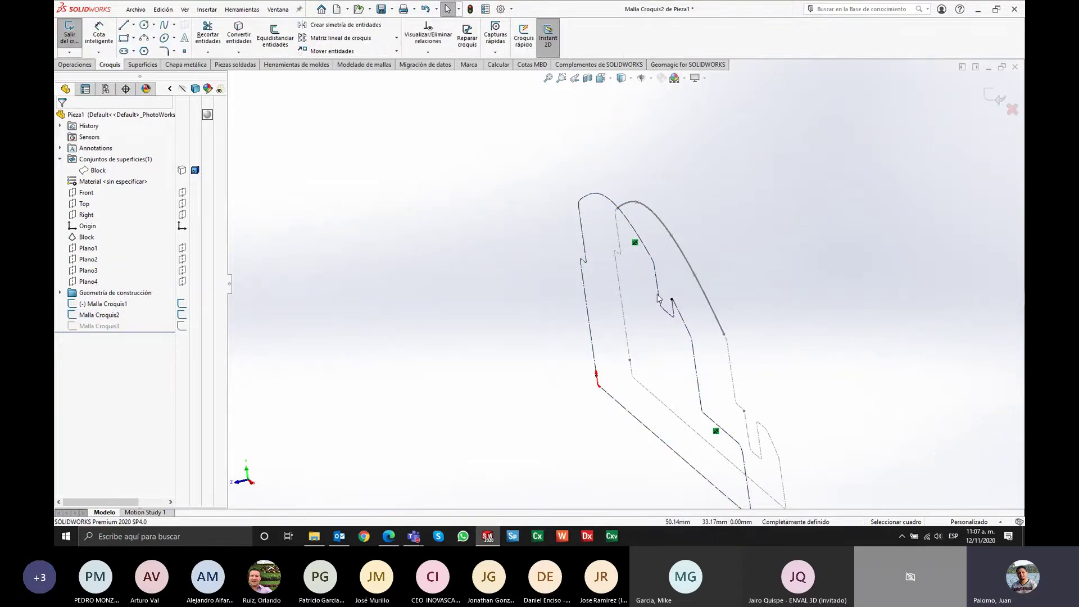
pyautogui.press('space')
pyautogui.click(778, 362)
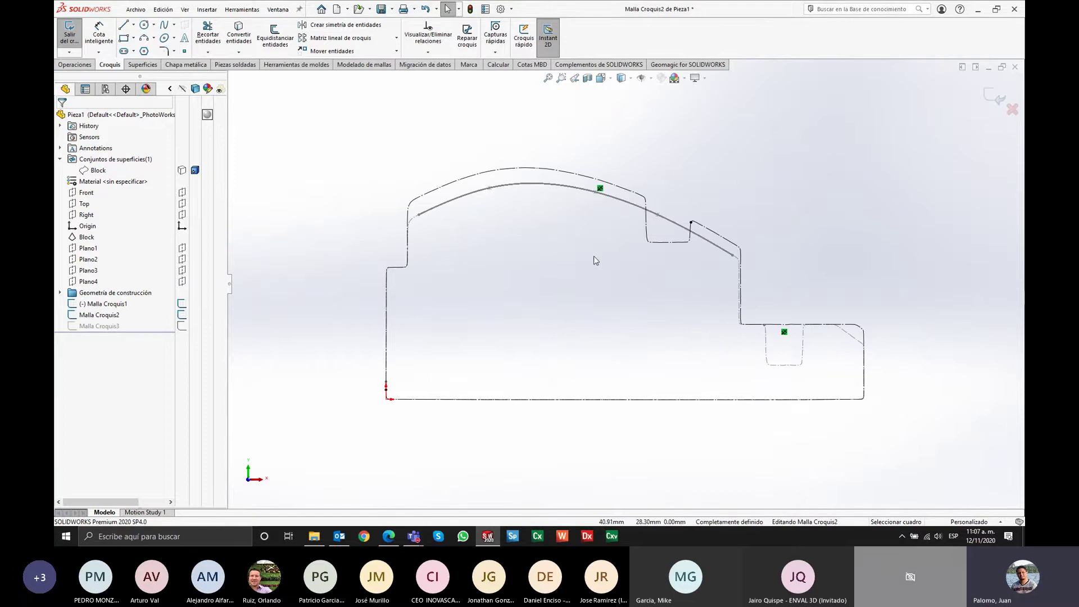
pyautogui.scroll(-2, 656, 223)
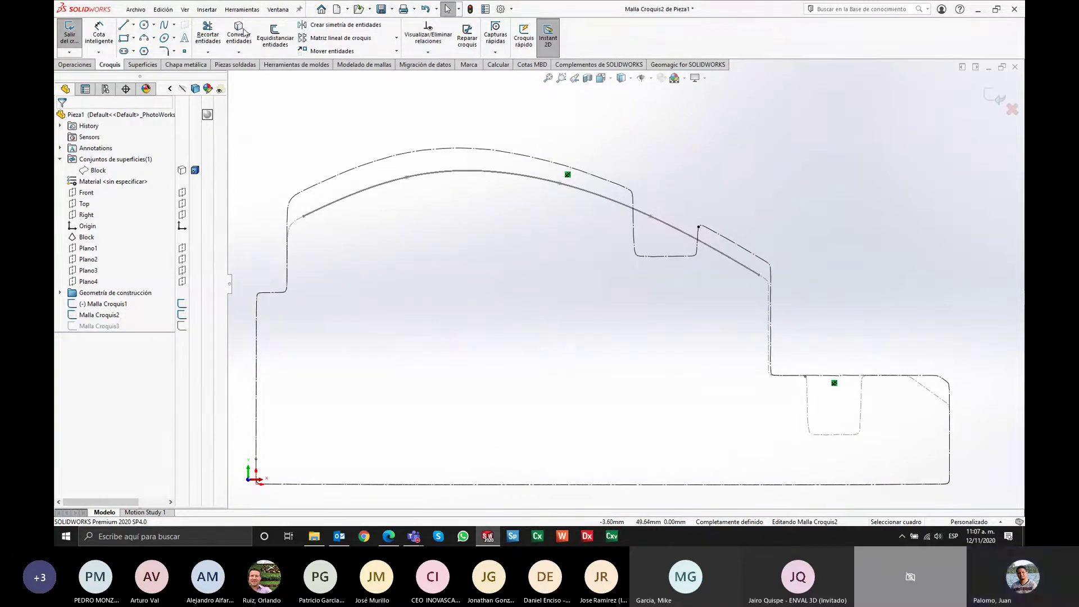
pyautogui.click(165, 26)
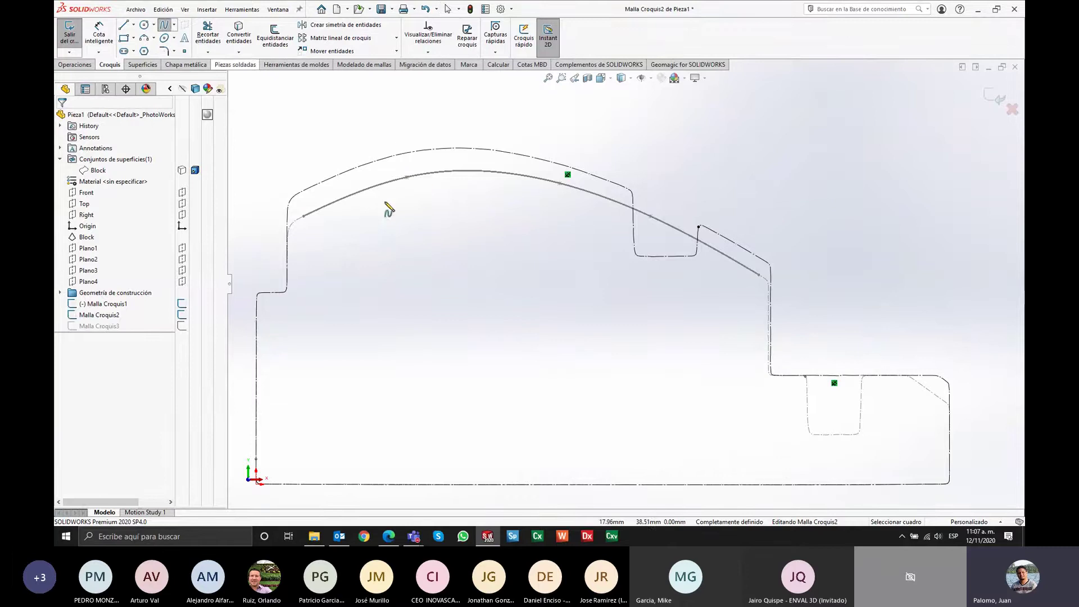
# Draw a five-point spline along the upper arc of Malla Croquis2.
pyautogui.click(302, 191)
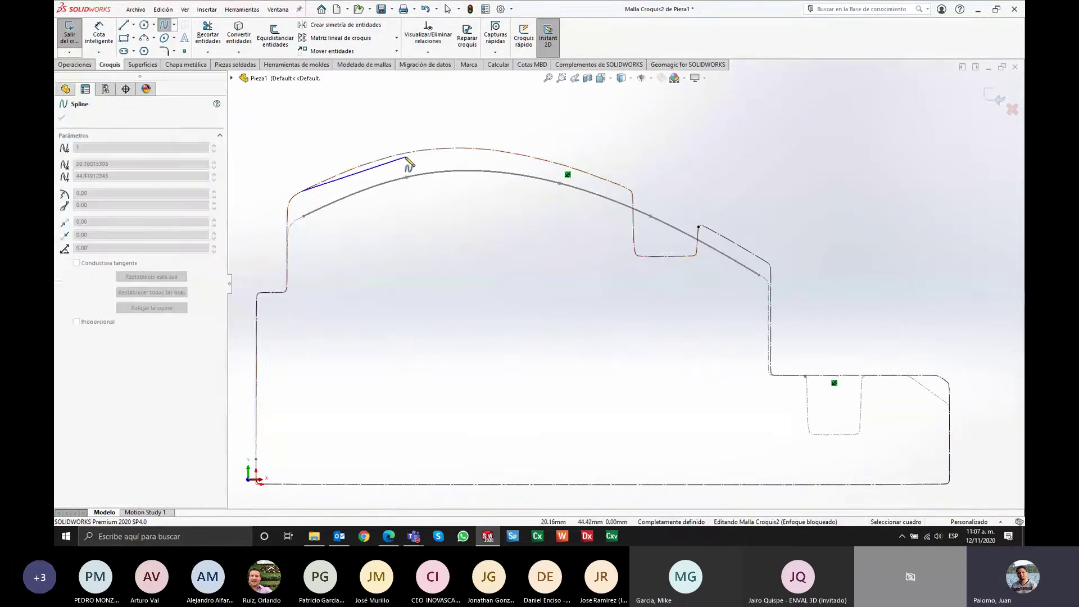
pyautogui.click(403, 155)
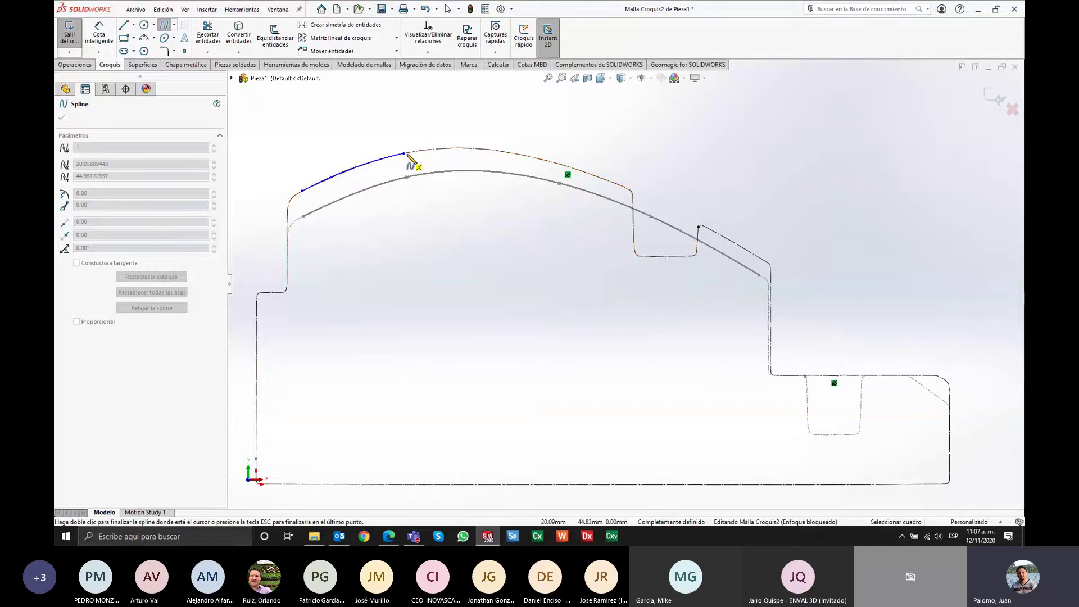
pyautogui.click(563, 165)
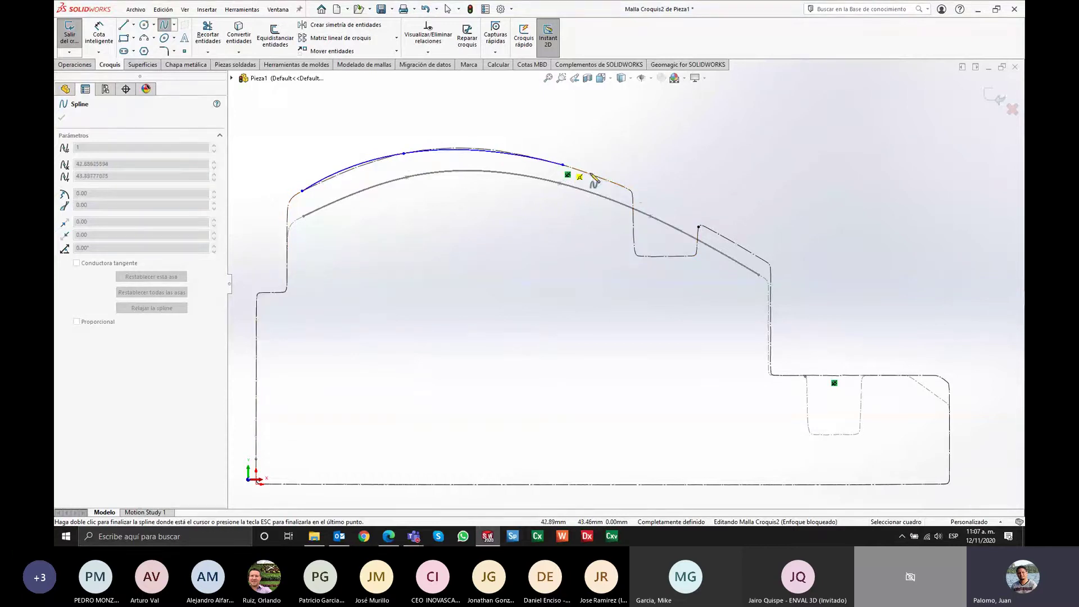
pyautogui.click(653, 200)
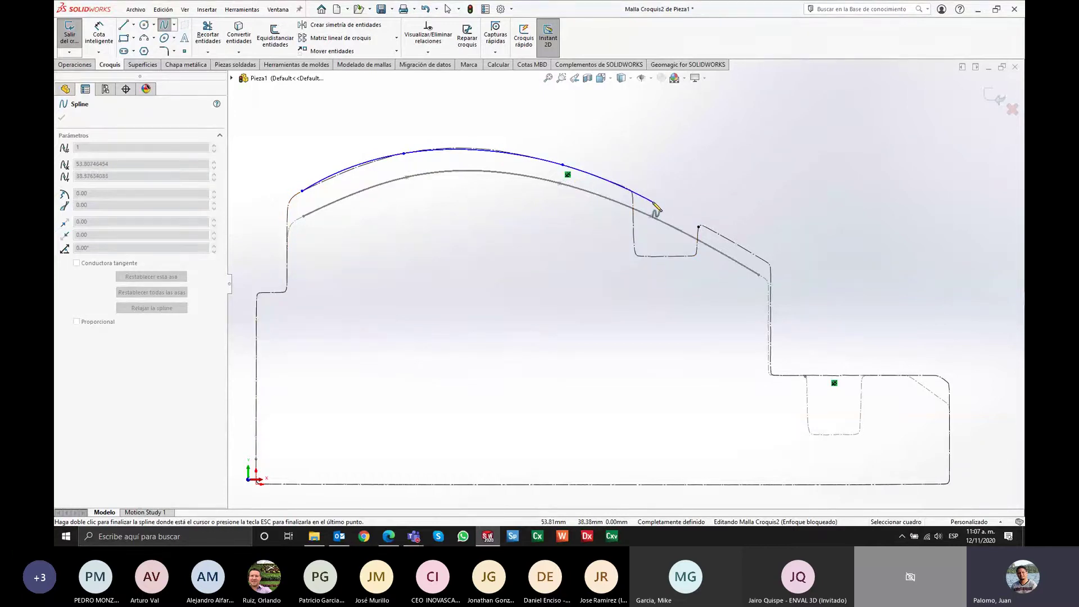
pyautogui.doubleClick(763, 260)
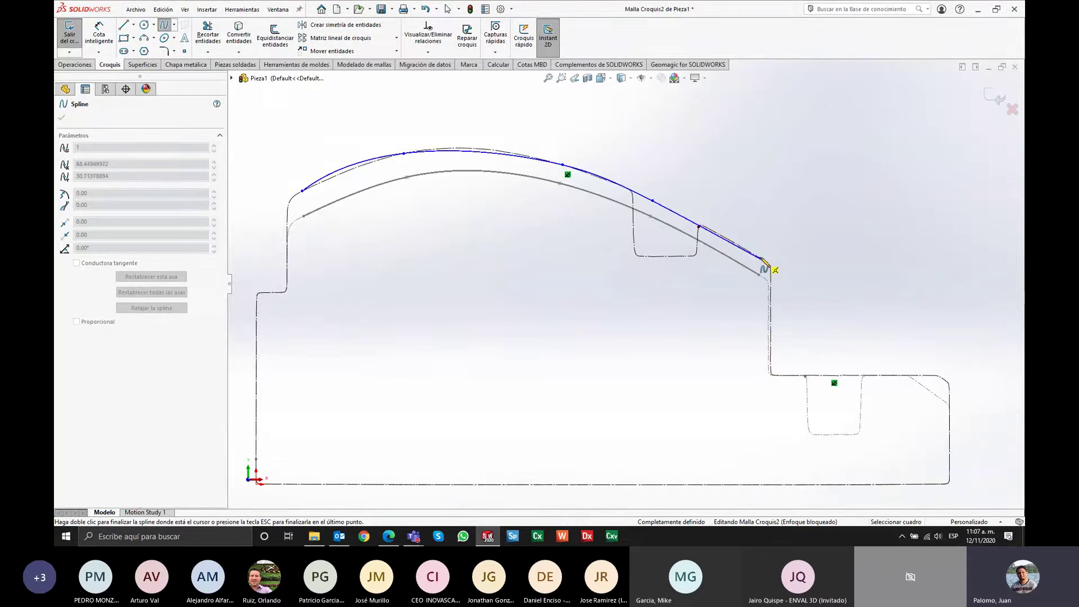
pyautogui.press('Escape')
# Adjust a spline point and tangent handle to fit the mesh outline, then close the Spline panel.
pyautogui.scroll(-2, 293, 111)
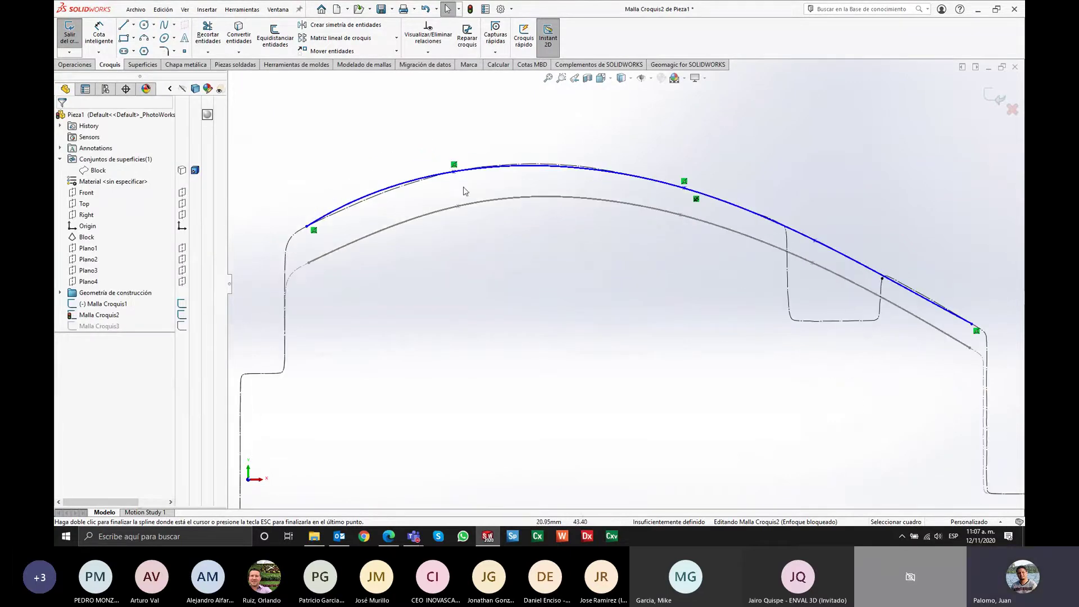
pyautogui.moveTo(455, 177); pyautogui.dragTo(422, 183)
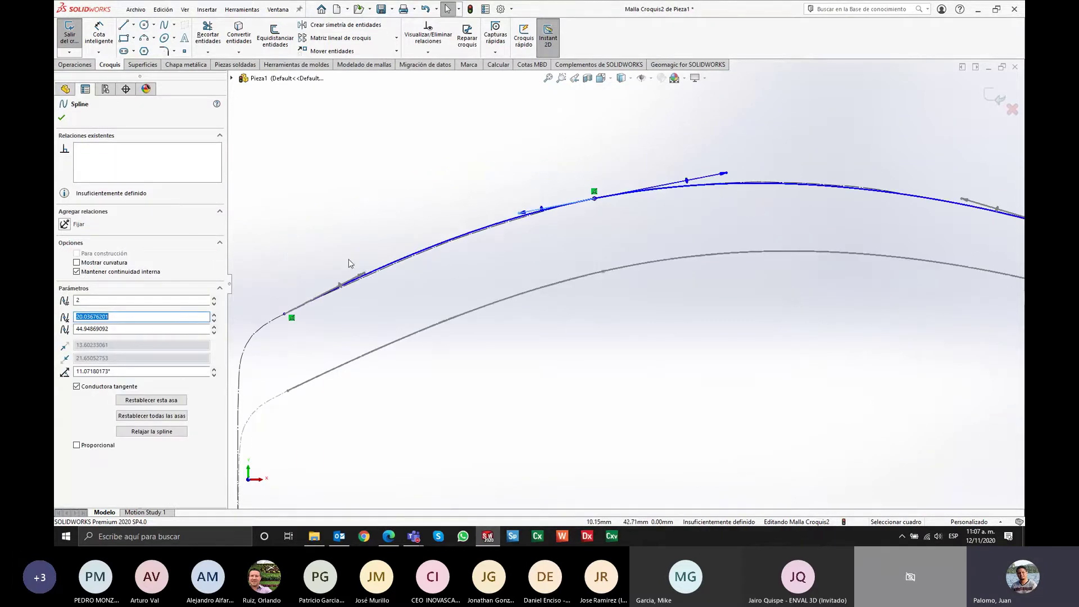
pyautogui.scroll(-5, 376, 208)
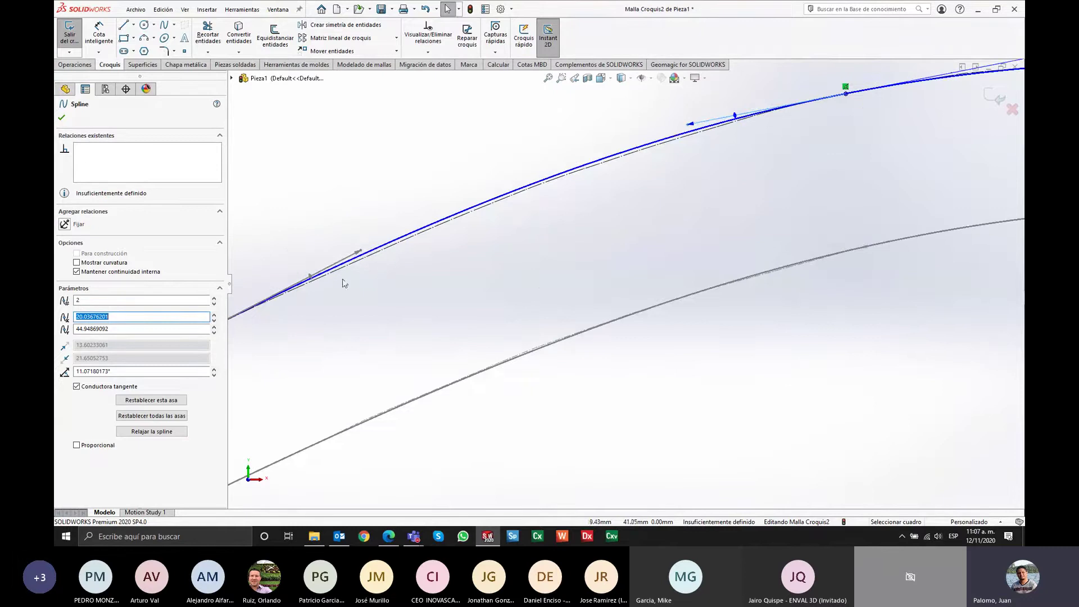
pyautogui.click(687, 128)
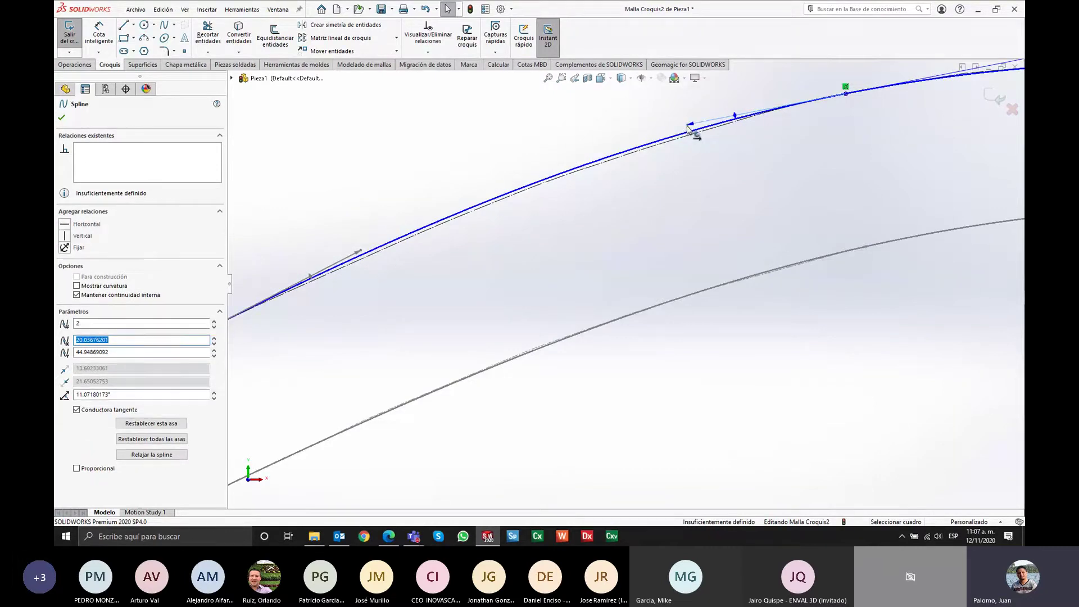
pyautogui.moveTo(689, 128); pyautogui.dragTo(689, 131)
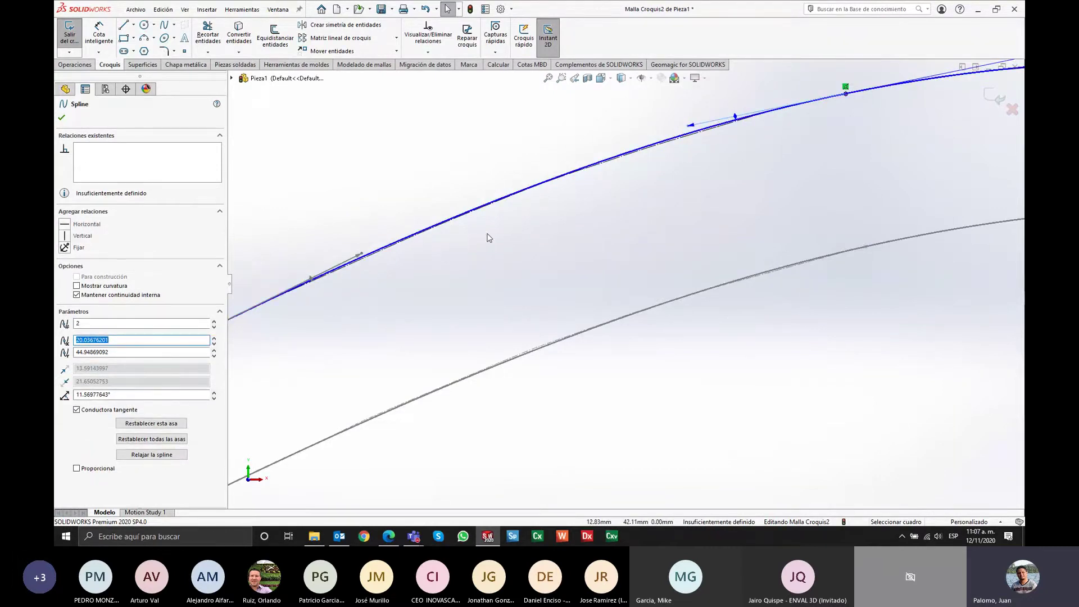
pyautogui.scroll(3, 600, 209)
pyautogui.scroll(2, 807, 197)
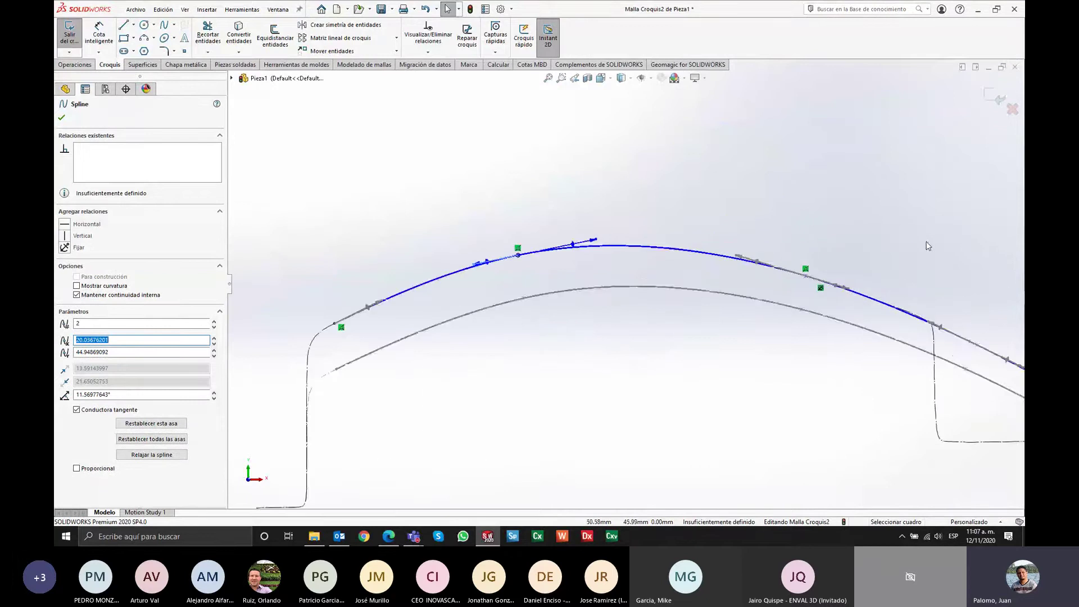
pyautogui.scroll(-2, 690, 283)
pyautogui.scroll(2, 690, 283)
pyautogui.scroll(1, 649, 328)
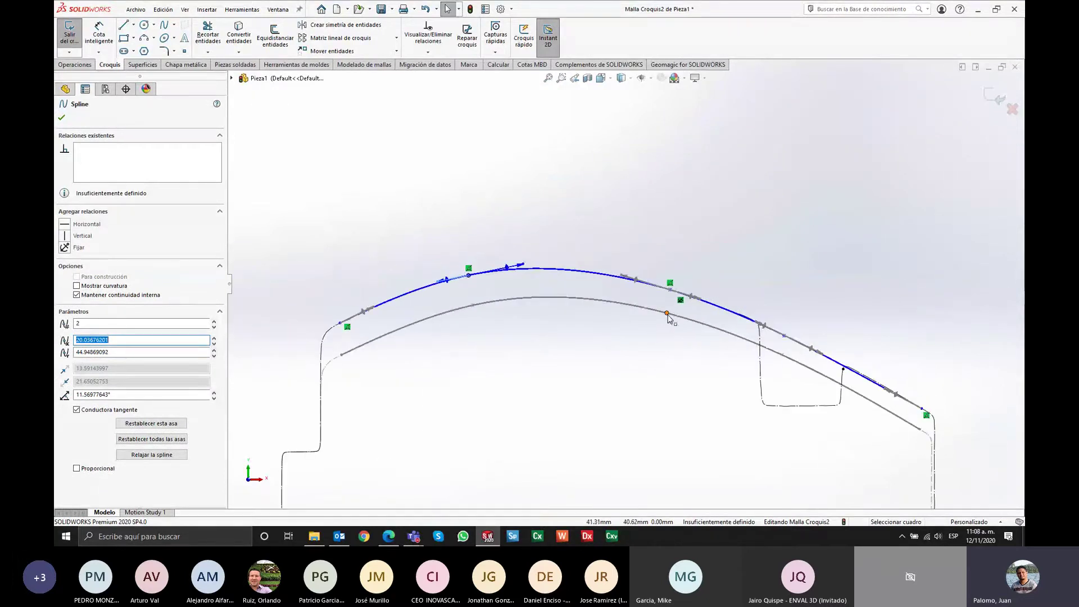
pyautogui.click(715, 263)
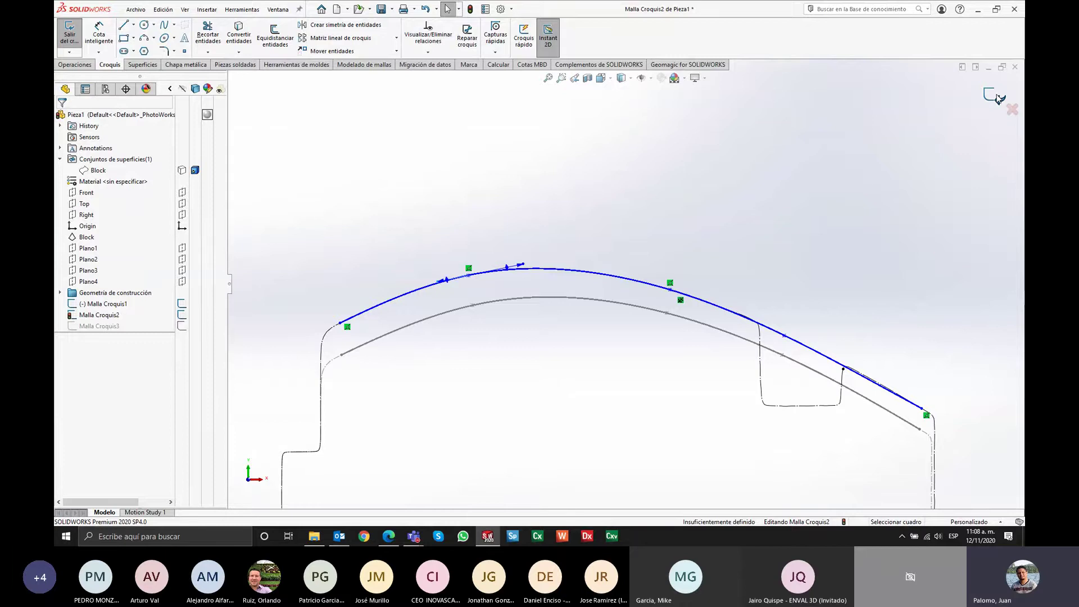
# Exit Malla Croquis2 and edit Malla Croquis3 viewed Normal To, with the Spline tool active.
pyautogui.click(999, 99)
pyautogui.moveTo(658, 358)
pyautogui.mouseDown(button='middle')
pyautogui.moveTo(691, 362)
pyautogui.moveTo(700, 388)
pyautogui.mouseUp(button='middle')
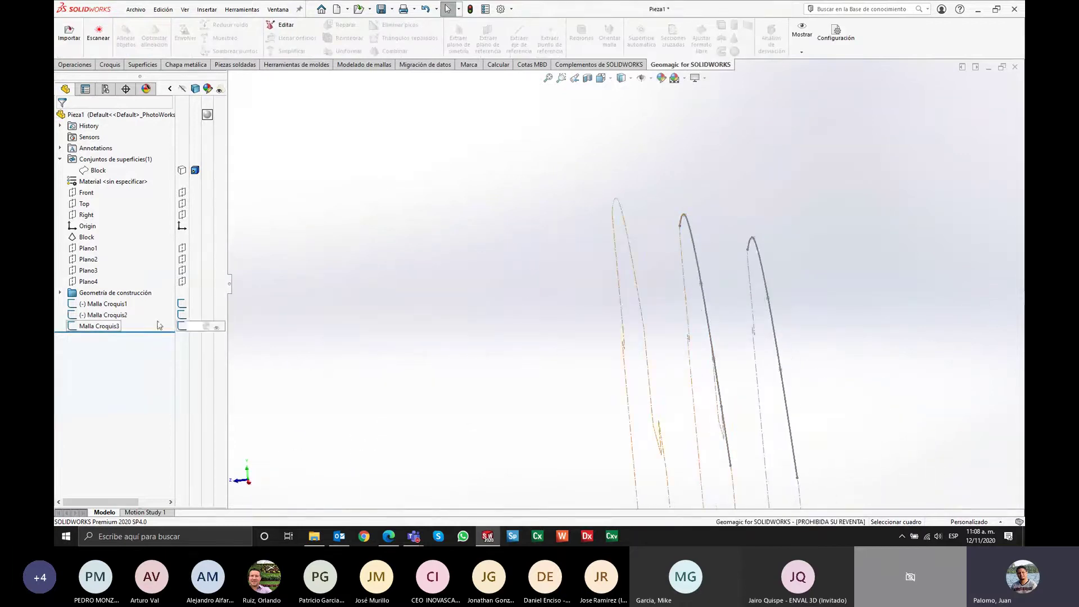
pyautogui.rightClick(97, 331)
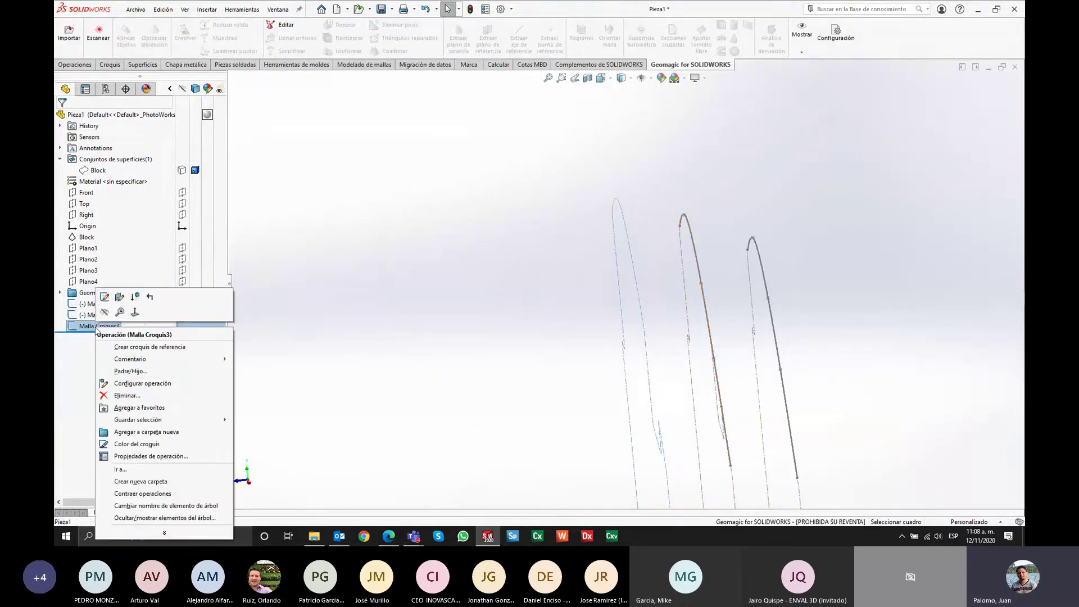
pyautogui.click(104, 299)
pyautogui.press('space')
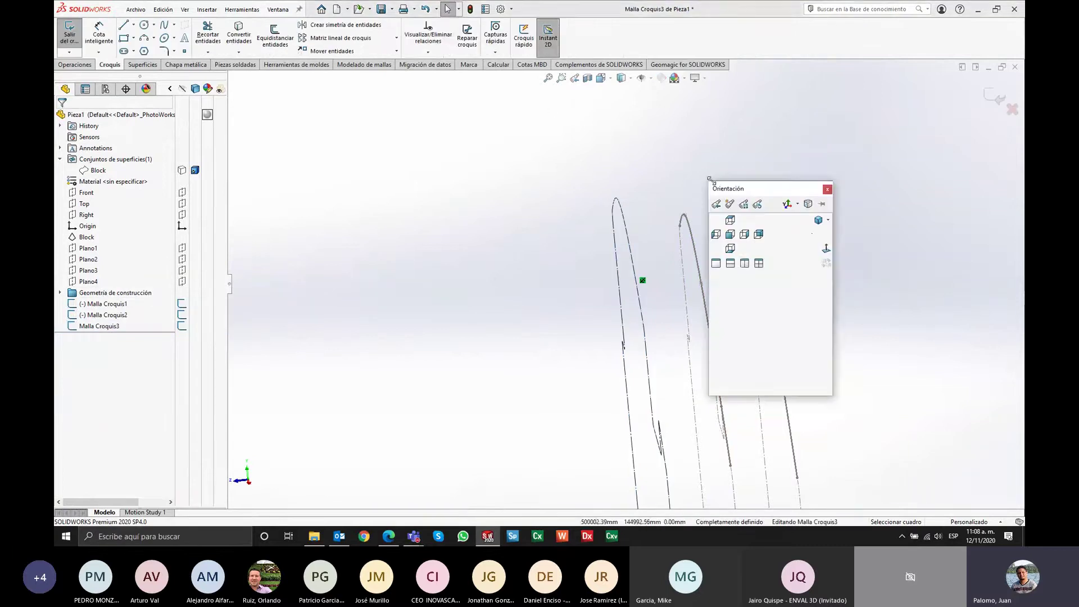
pyautogui.click(826, 248)
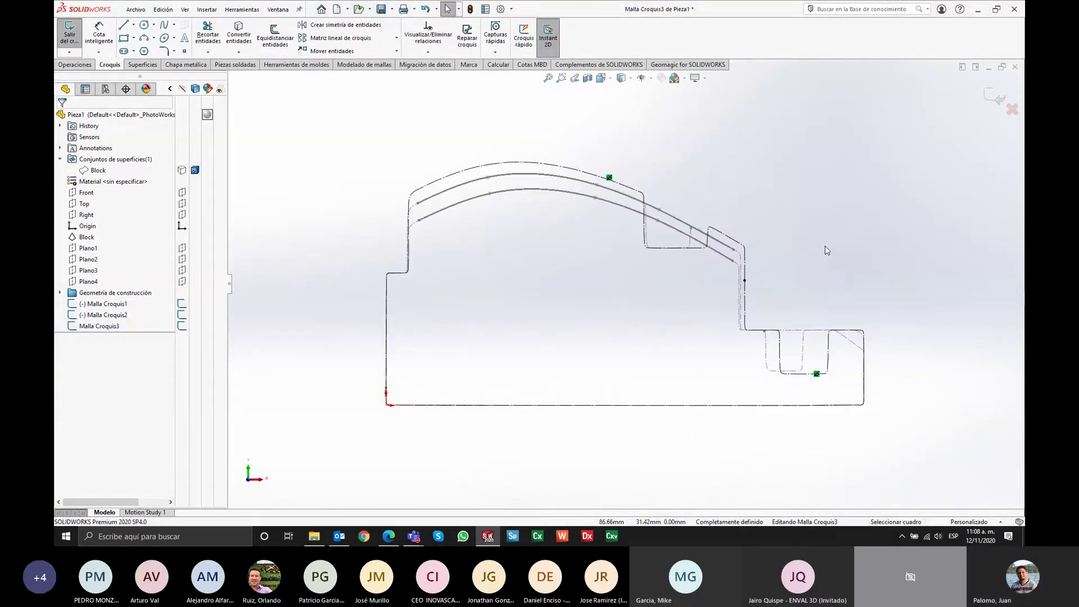
pyautogui.click(164, 25)
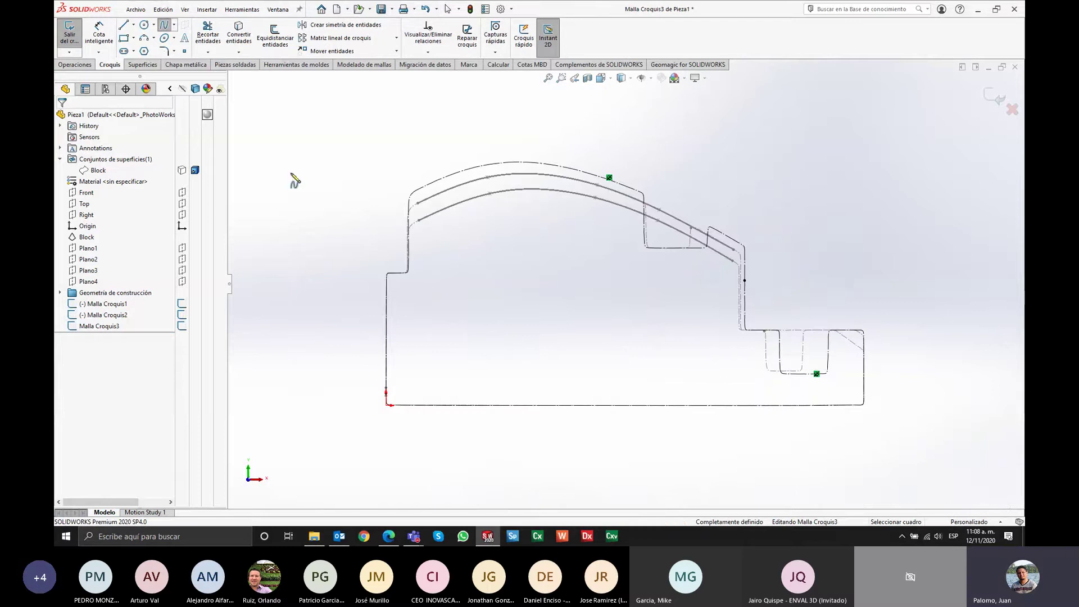
# Draw a five-point spline over the profile's top arch and down its sloping edge.
pyautogui.click(418, 191)
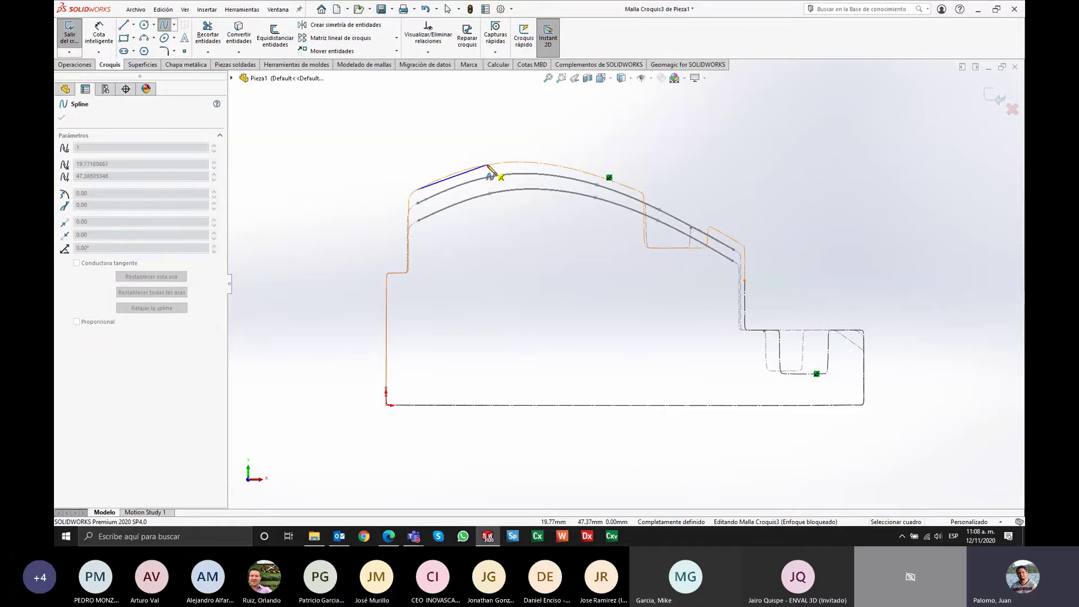
pyautogui.click(489, 164)
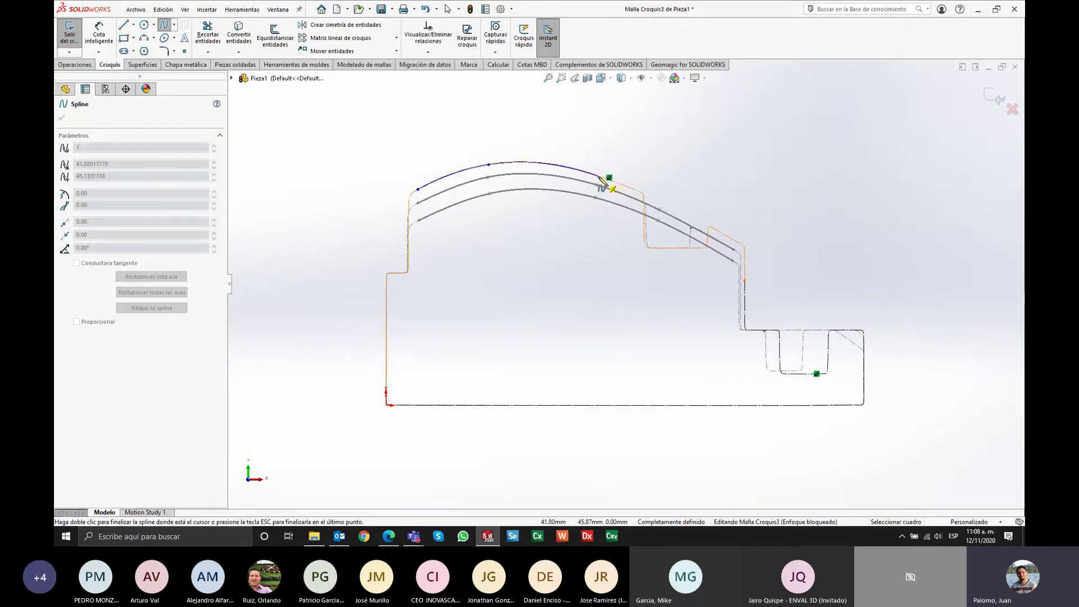
pyautogui.click(599, 177)
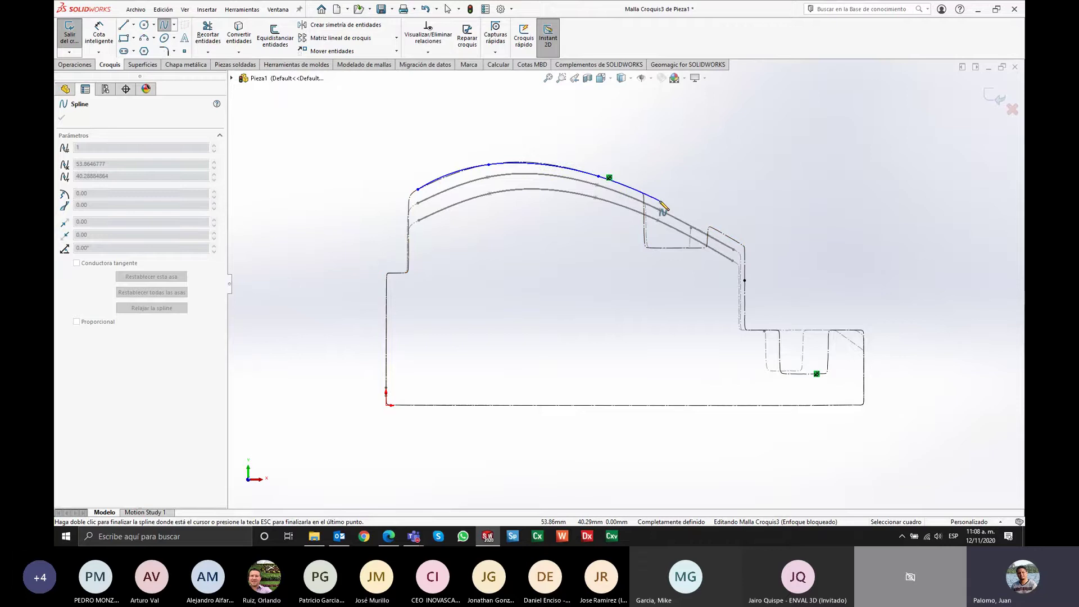
pyautogui.click(660, 201)
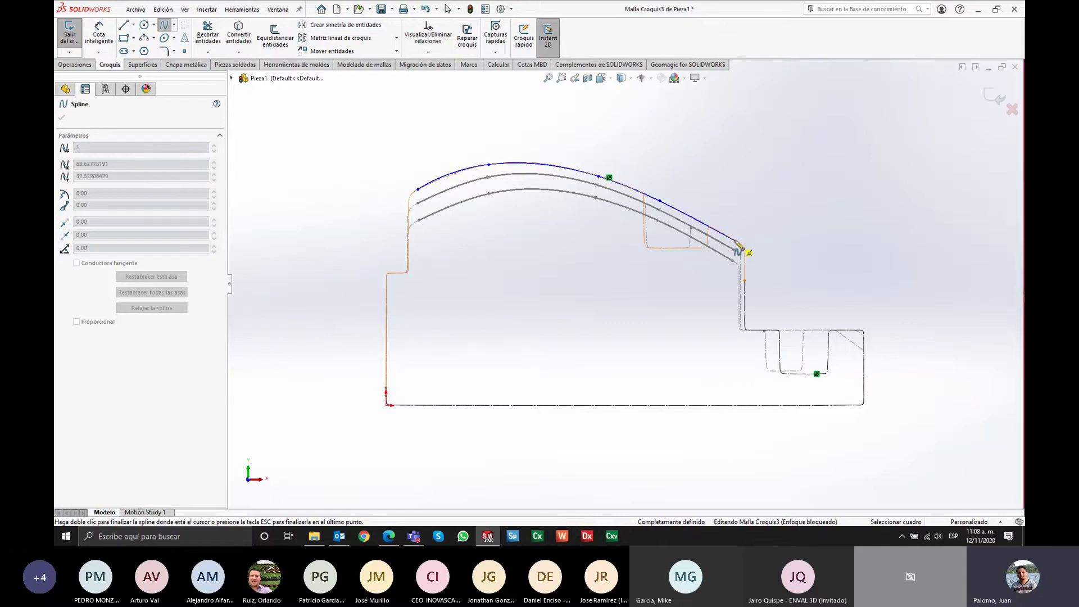
pyautogui.click(735, 241)
pyautogui.rightClick(747, 242)
pyautogui.click(752, 247)
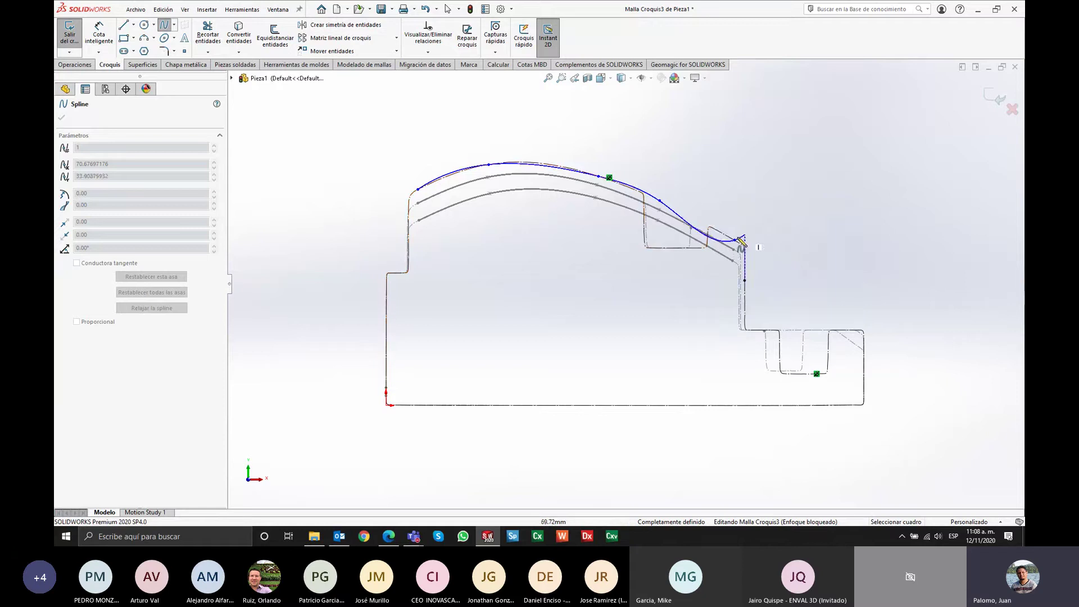
# Tweak the spline tangent to follow the arch, accept it, and exit Malla Croquis3.
pyautogui.scroll(-3, 497, 171)
pyautogui.scroll(-2, 497, 171)
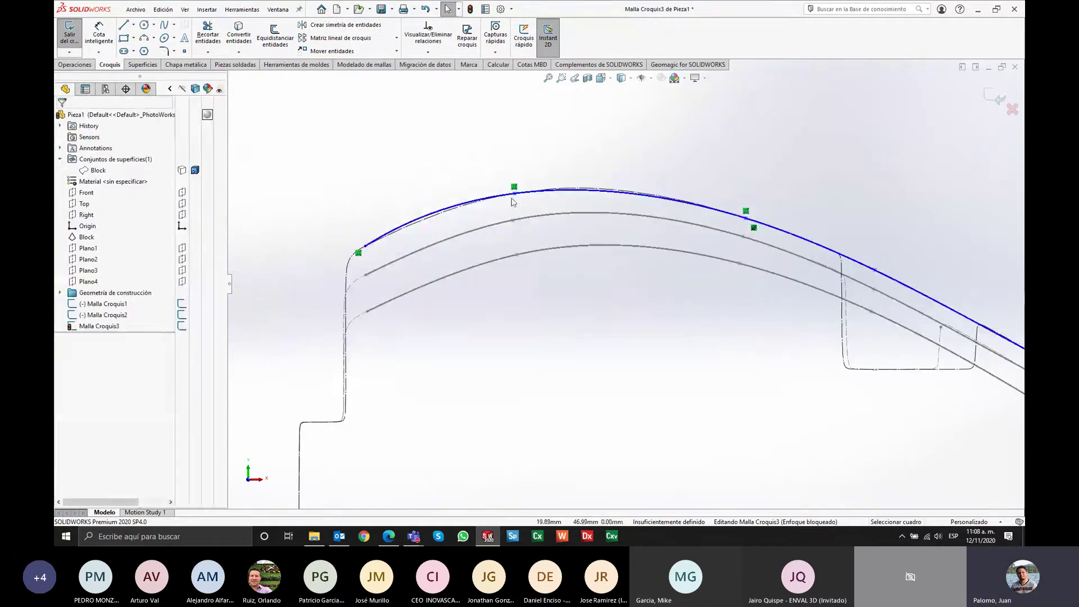
pyautogui.click(515, 193)
pyautogui.click(572, 193)
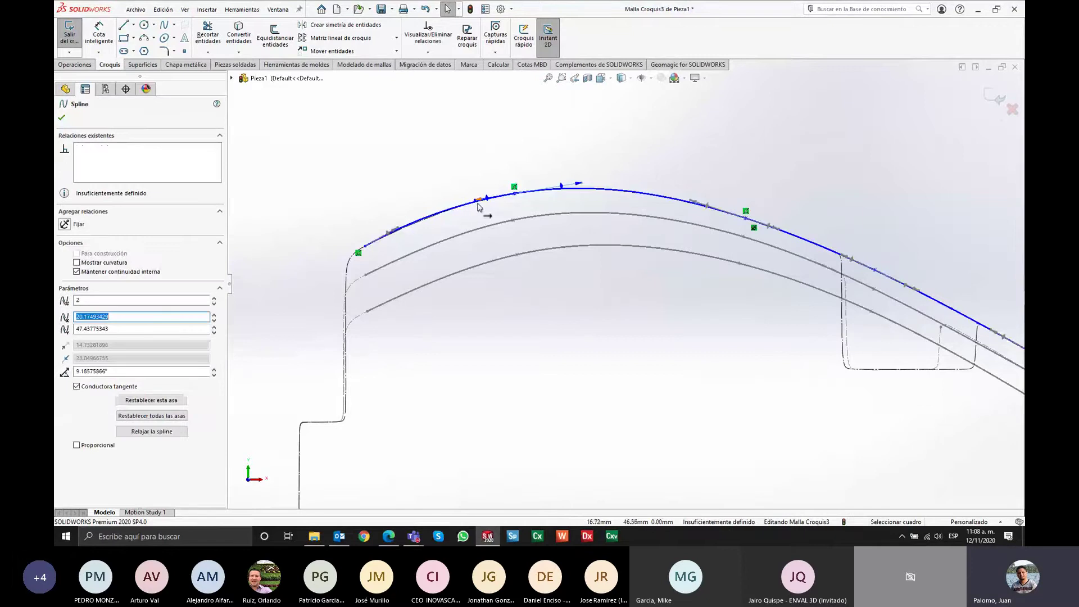
pyautogui.moveTo(475, 202); pyautogui.dragTo(477, 204)
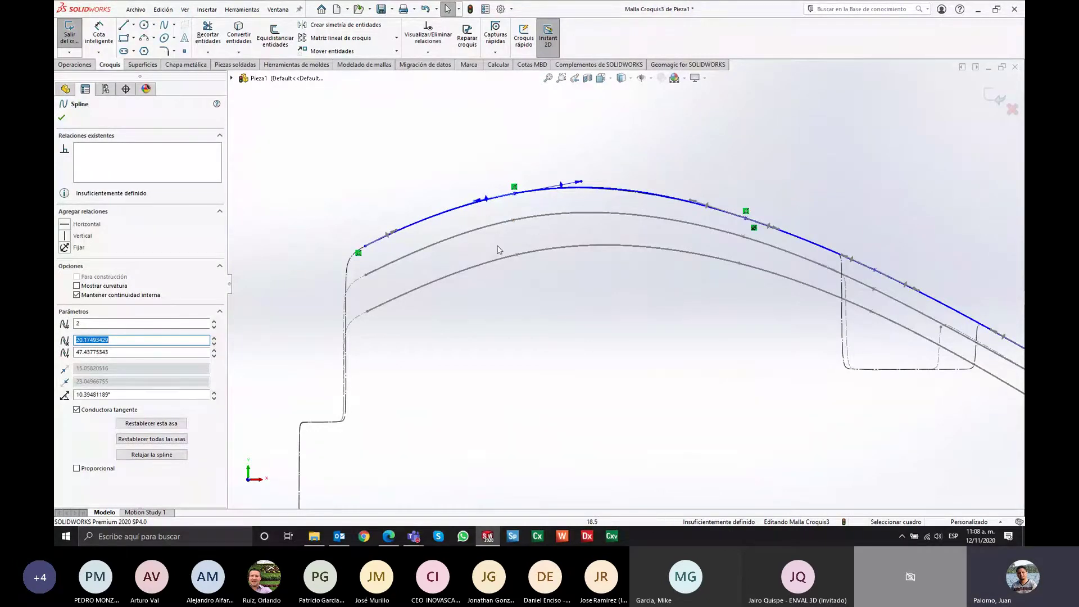
pyautogui.click(62, 118)
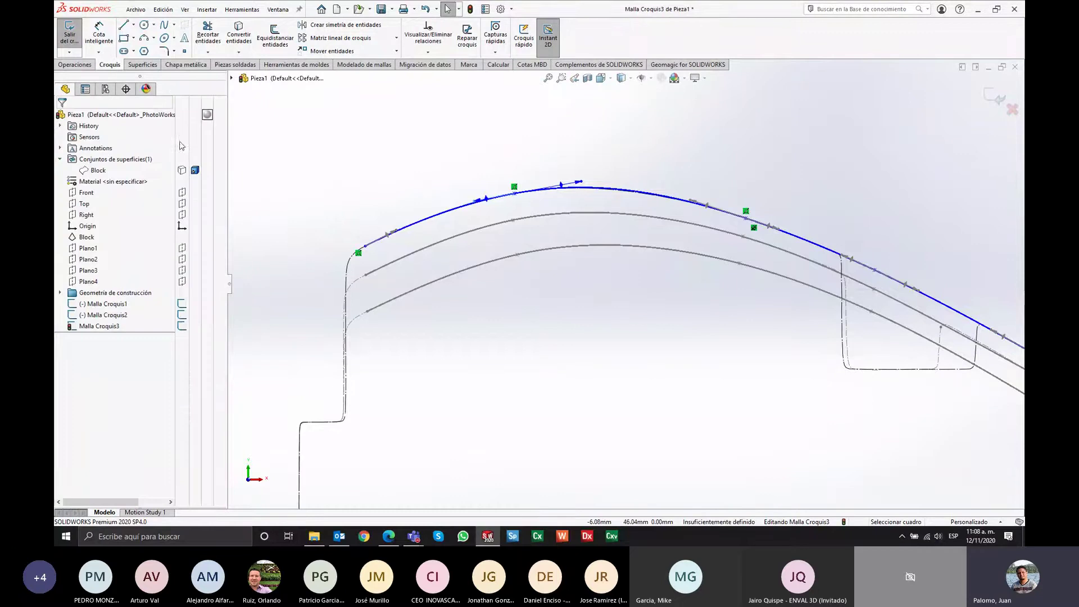
pyautogui.scroll(3, 710, 289)
pyautogui.scroll(2, 711, 289)
pyautogui.click(999, 98)
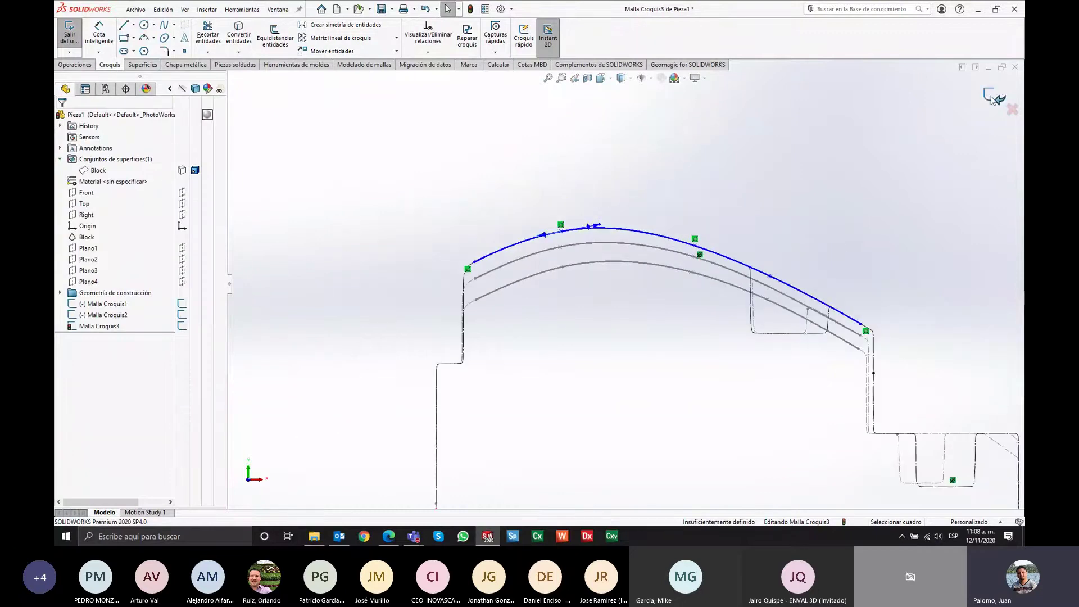
# Orbit to see the three section curves and show the Block mesh.
pyautogui.moveTo(855, 382)
pyautogui.mouseDown(button='middle')
pyautogui.moveTo(735, 403)
pyautogui.moveTo(742, 429)
pyautogui.moveTo(778, 289)
pyautogui.moveTo(791, 325)
pyautogui.moveTo(822, 234)
pyautogui.mouseUp(button='middle')
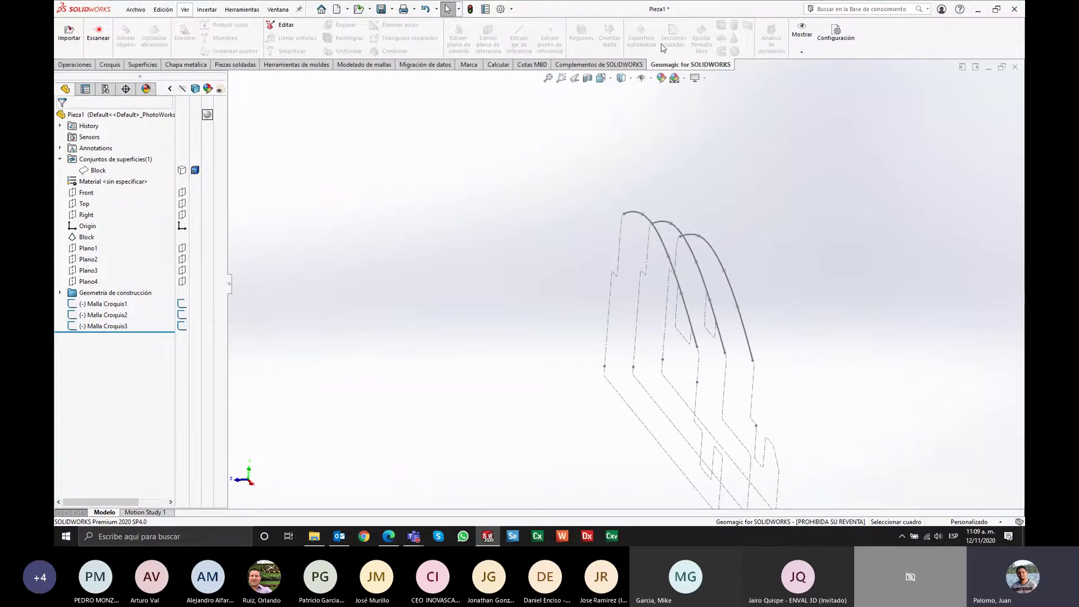
pyautogui.click(182, 172)
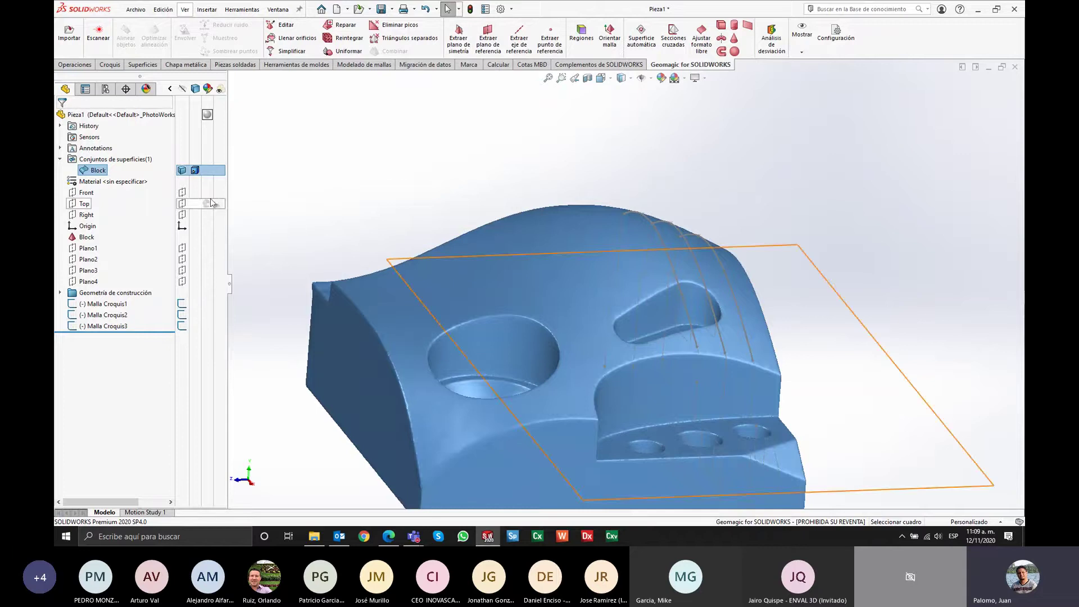
# Hide the Block mesh and loft a surface through the three section splines.
pyautogui.click(182, 171)
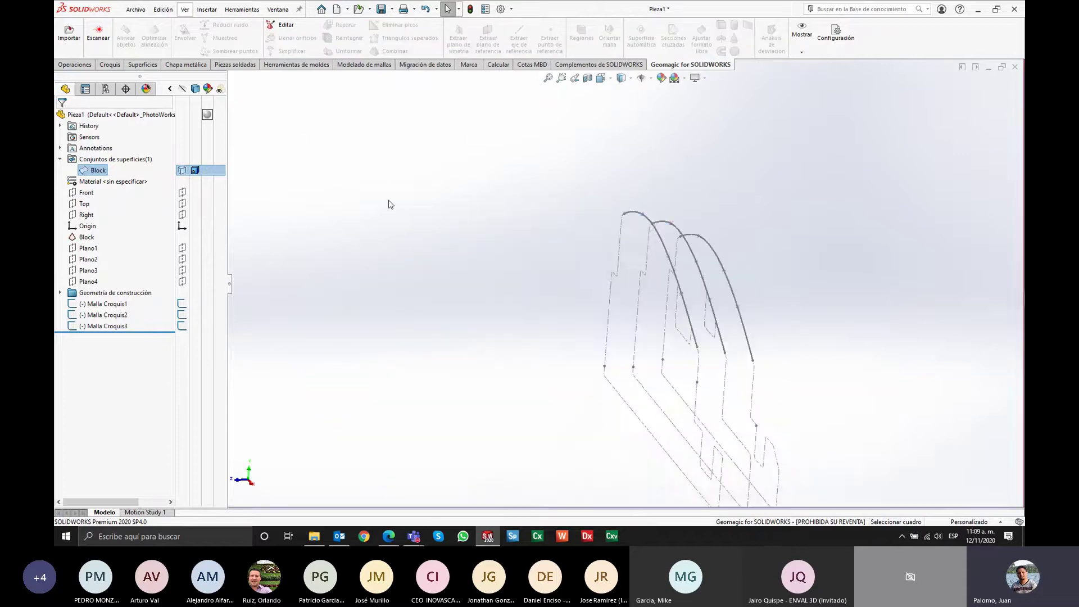
pyautogui.click(144, 66)
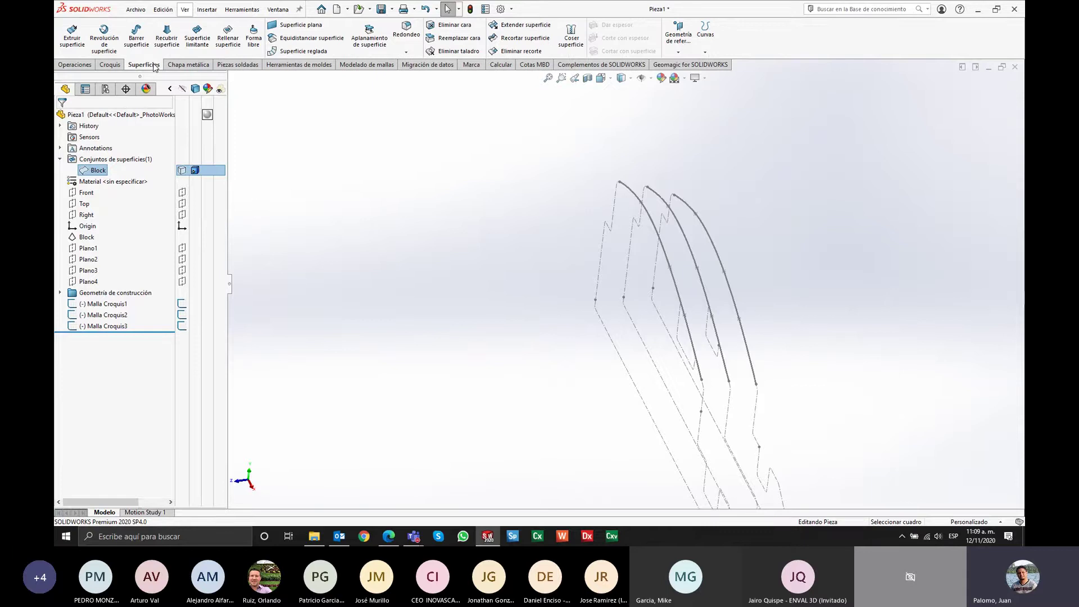
pyautogui.click(168, 36)
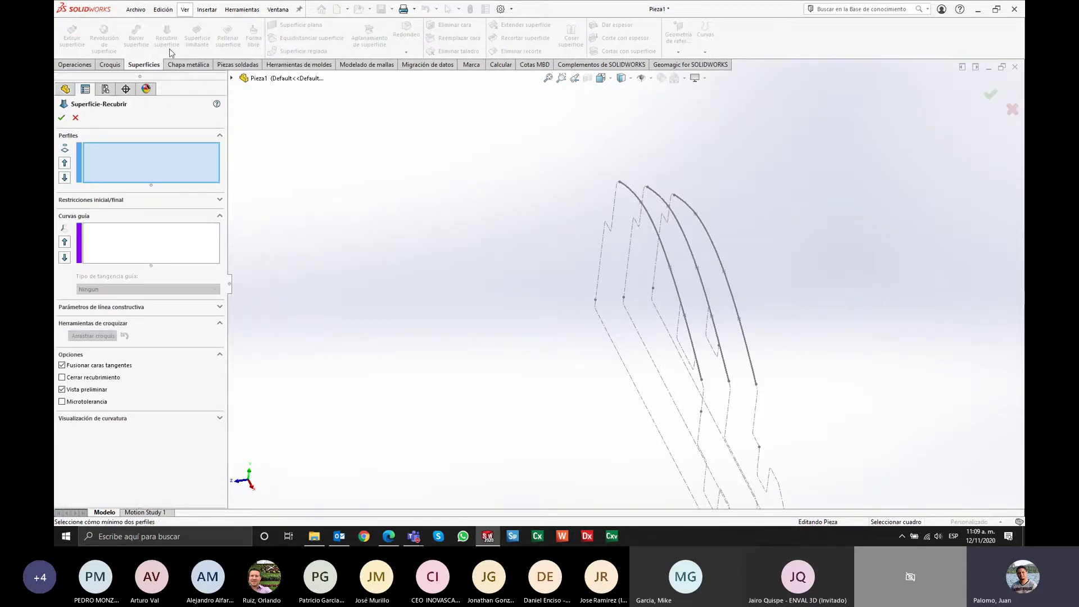
pyautogui.click(753, 373)
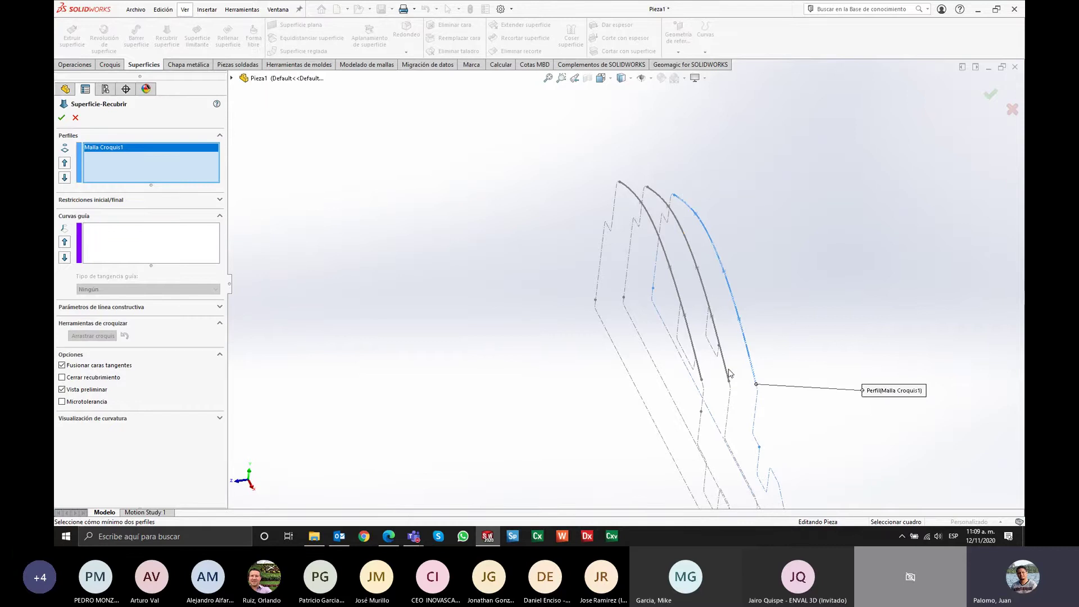
pyautogui.click(725, 376)
pyautogui.click(702, 375)
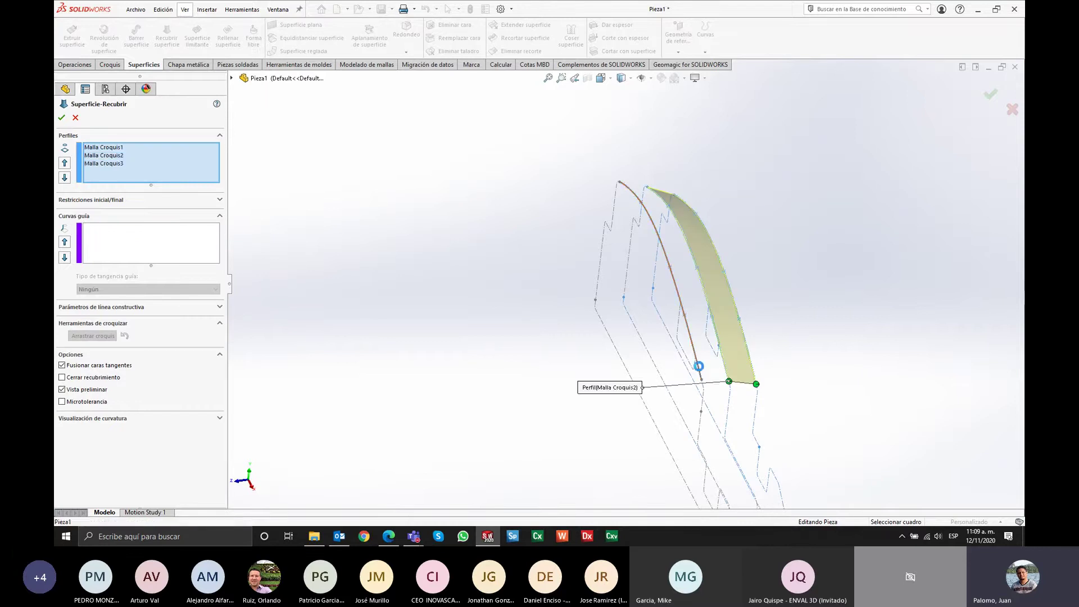
pyautogui.click(61, 118)
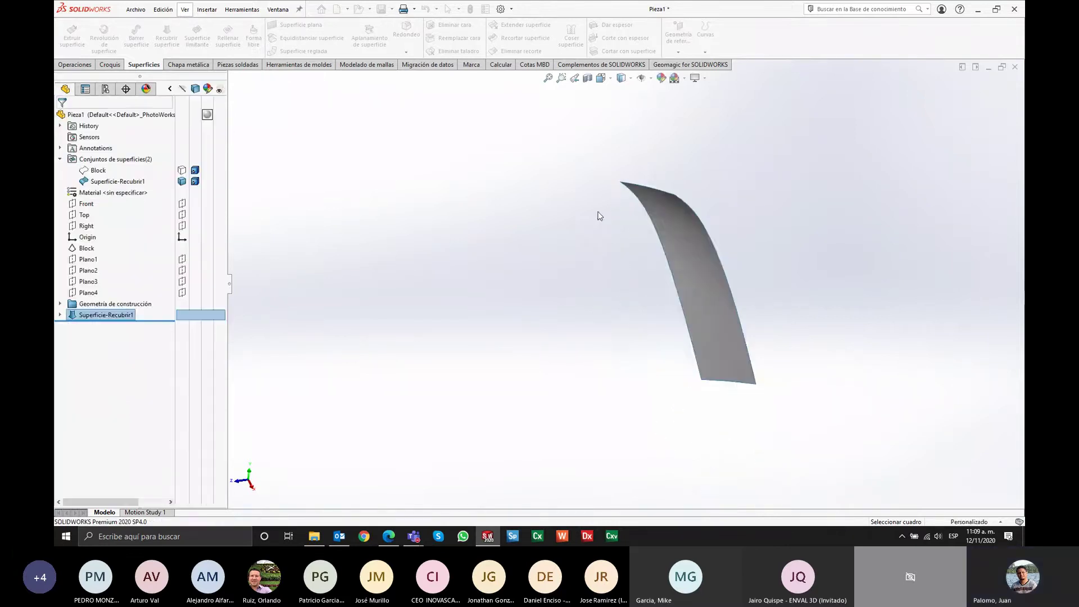
# Show the Block mesh again under Superficie-Recubrir1 and bring up the Geomagic tools.
pyautogui.moveTo(904, 282)
pyautogui.mouseDown(button='middle')
pyautogui.moveTo(715, 291)
pyautogui.moveTo(679, 307)
pyautogui.moveTo(663, 366)
pyautogui.moveTo(686, 385)
pyautogui.moveTo(670, 433)
pyautogui.moveTo(680, 395)
pyautogui.mouseUp(button='middle')
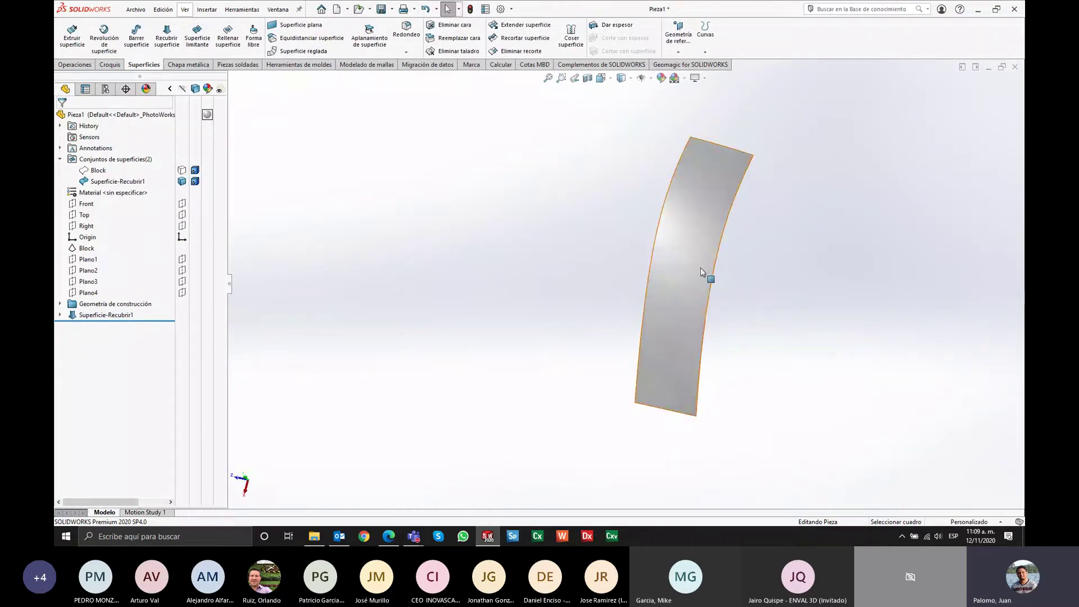
pyautogui.moveTo(703, 275); pyautogui.dragTo(847, 393, button='middle')
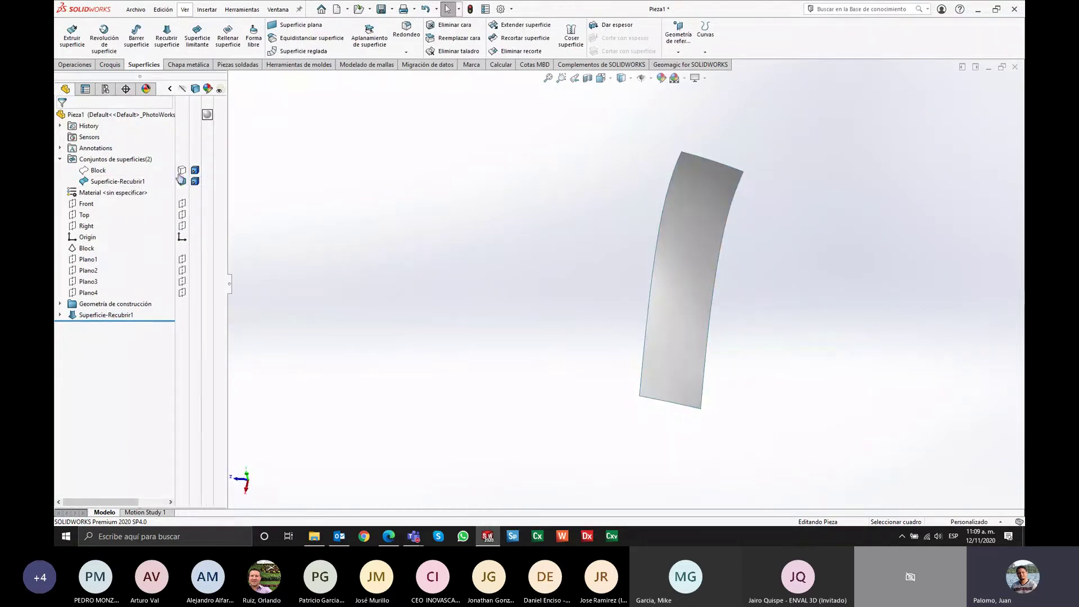
pyautogui.click(181, 170)
pyautogui.moveTo(695, 404); pyautogui.dragTo(700, 365, button='middle')
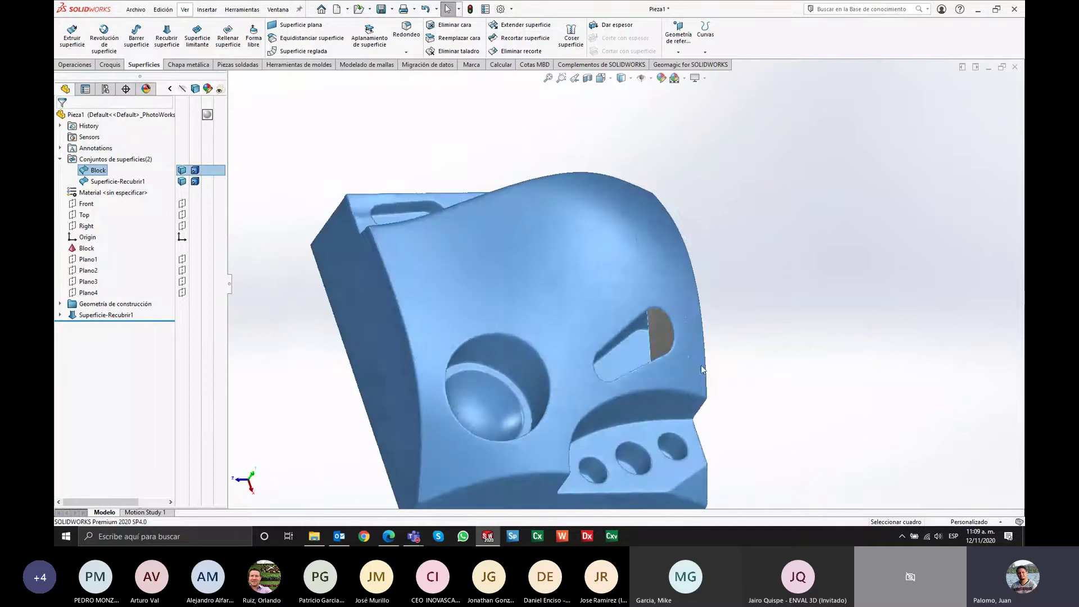
pyautogui.moveTo(701, 308)
pyautogui.mouseDown(button='middle')
pyautogui.moveTo(757, 231)
pyautogui.moveTo(776, 224)
pyautogui.moveTo(771, 264)
pyautogui.mouseUp(button='middle')
pyautogui.click(689, 65)
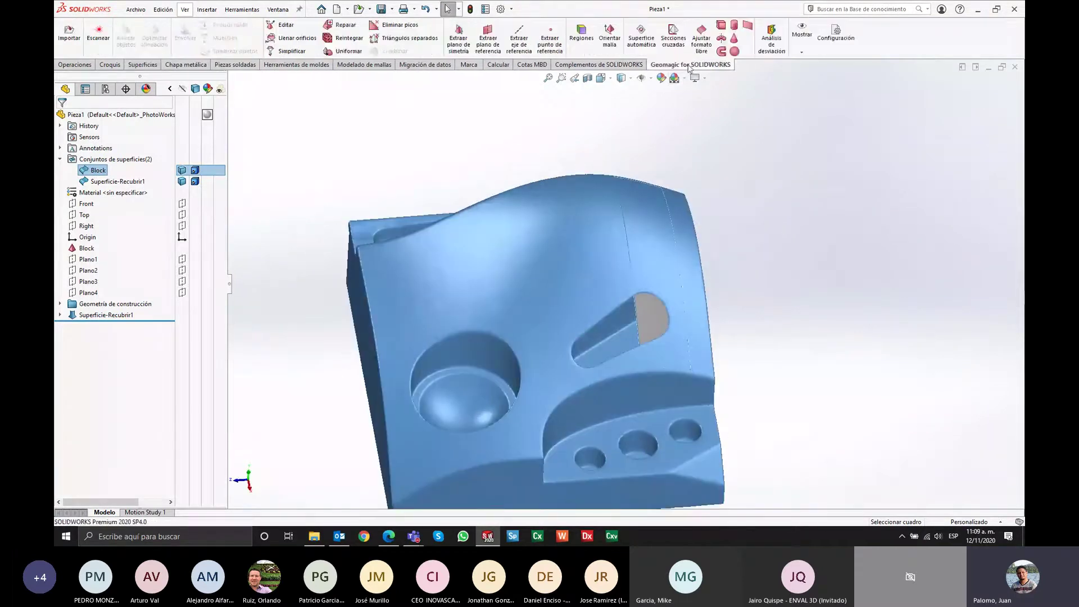
pyautogui.click(779, 45)
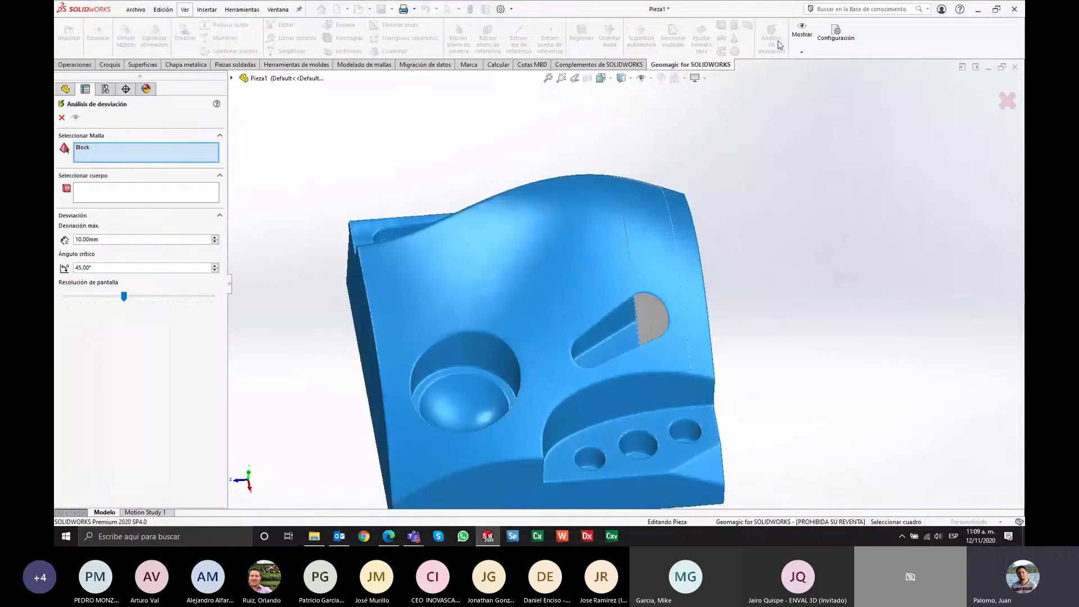
pyautogui.click(109, 201)
pyautogui.click(657, 325)
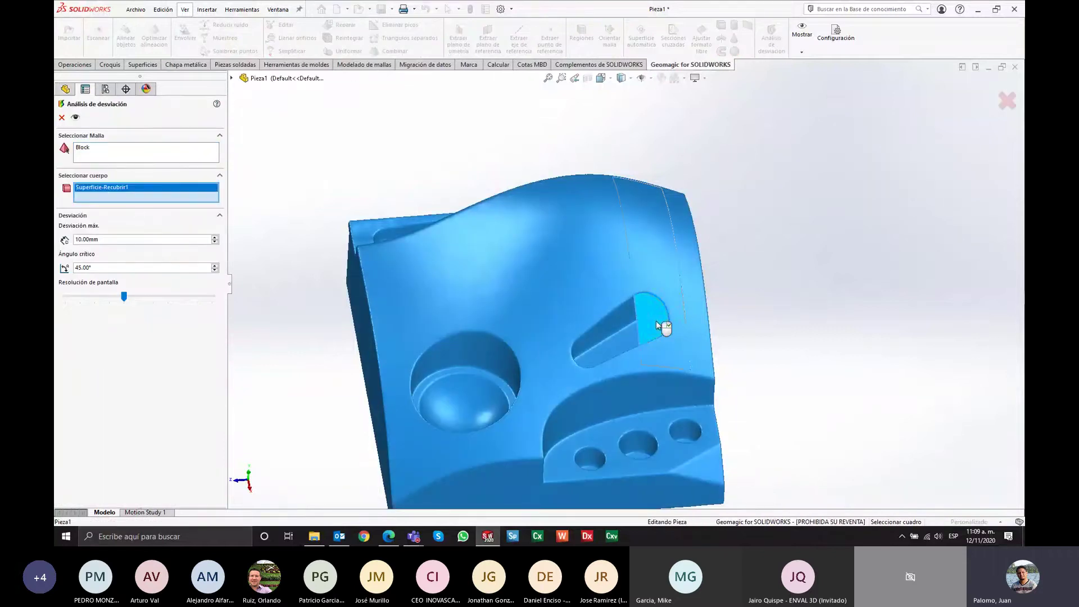
pyautogui.click(75, 117)
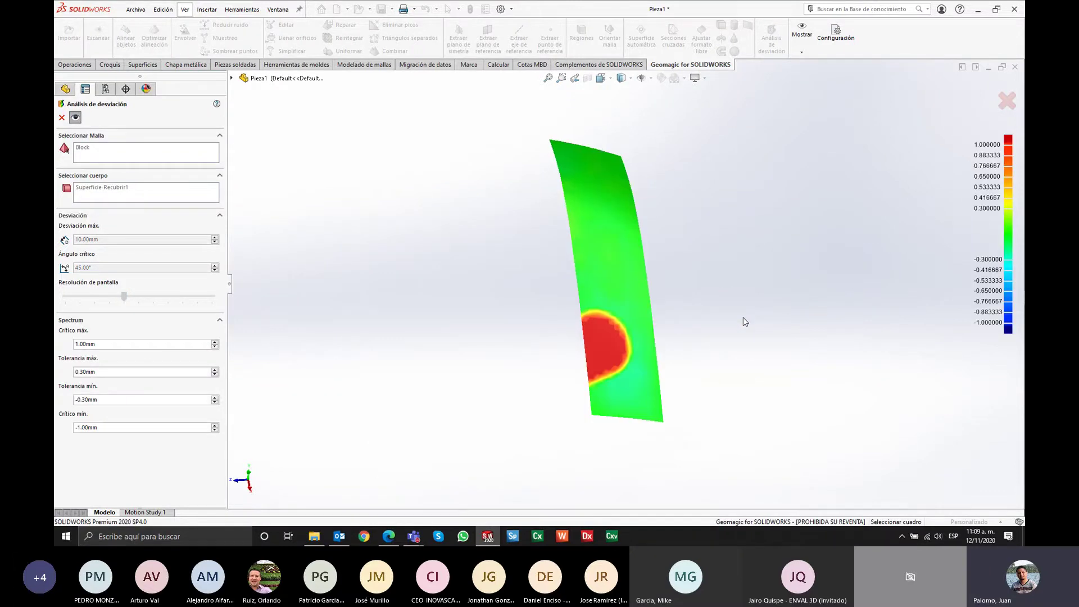
pyautogui.moveTo(676, 272)
pyautogui.mouseDown(button='middle')
pyautogui.moveTo(662, 380)
pyautogui.moveTo(658, 320)
pyautogui.mouseUp(button='middle')
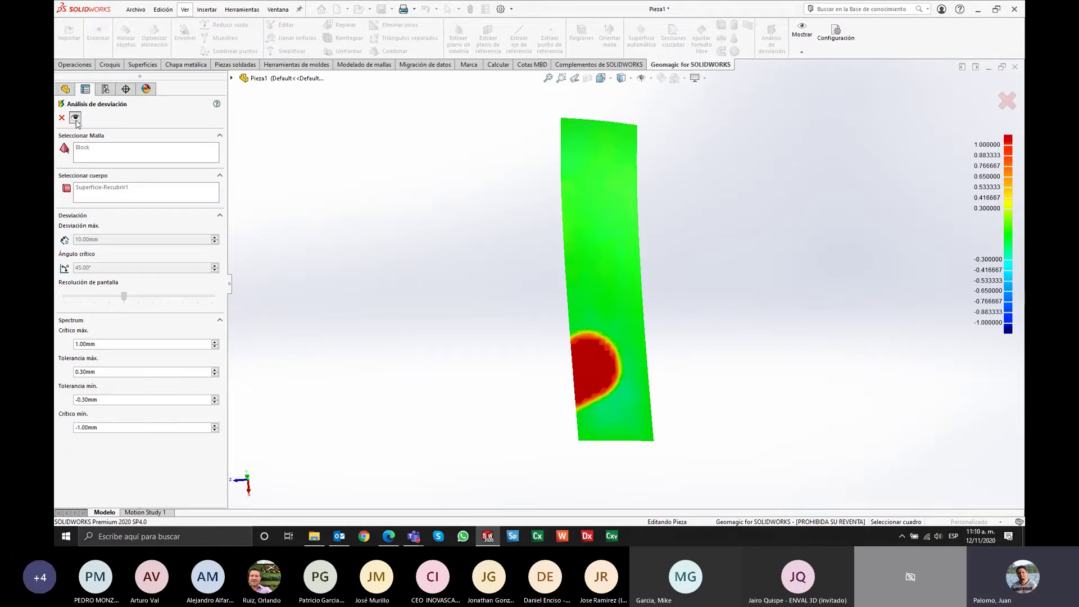
pyautogui.click(75, 118)
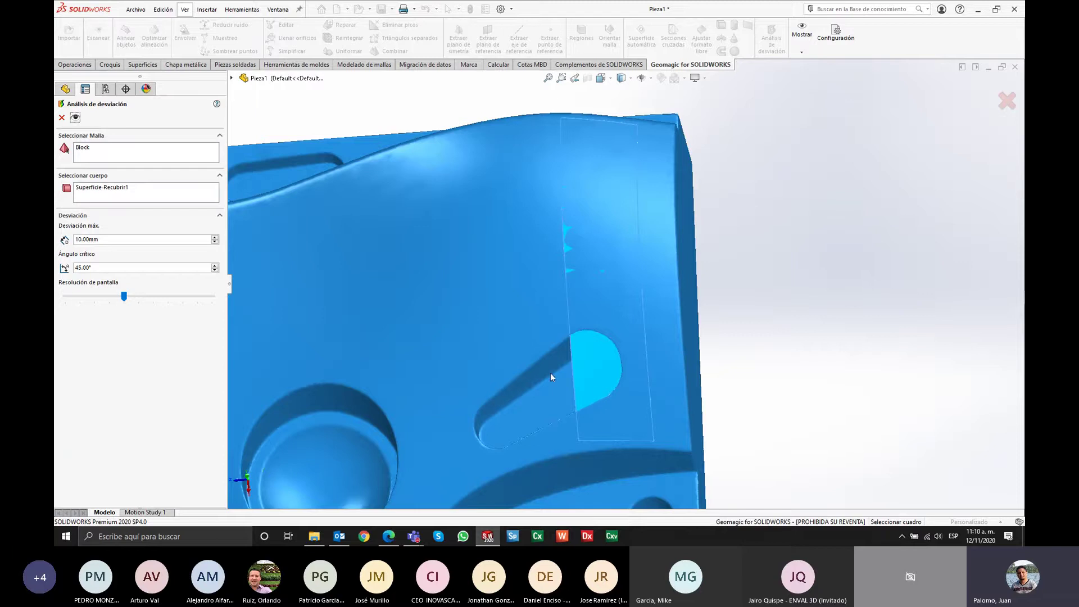
pyautogui.moveTo(551, 373)
pyautogui.mouseDown(button='middle')
pyautogui.moveTo(537, 378)
pyautogui.moveTo(714, 340)
pyautogui.moveTo(723, 316)
pyautogui.mouseUp(button='middle')
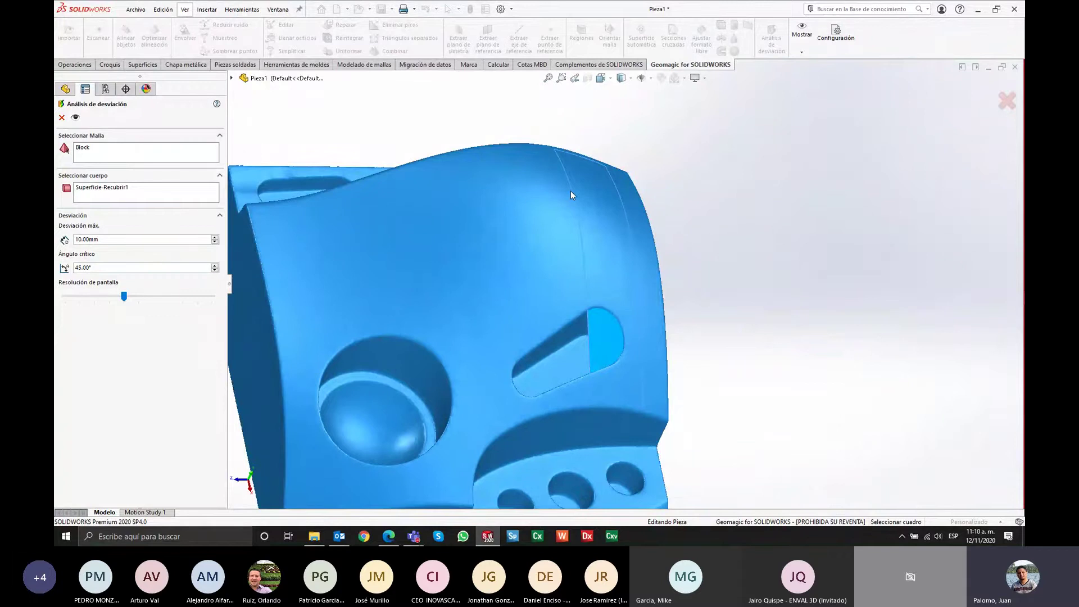
pyautogui.click(60, 117)
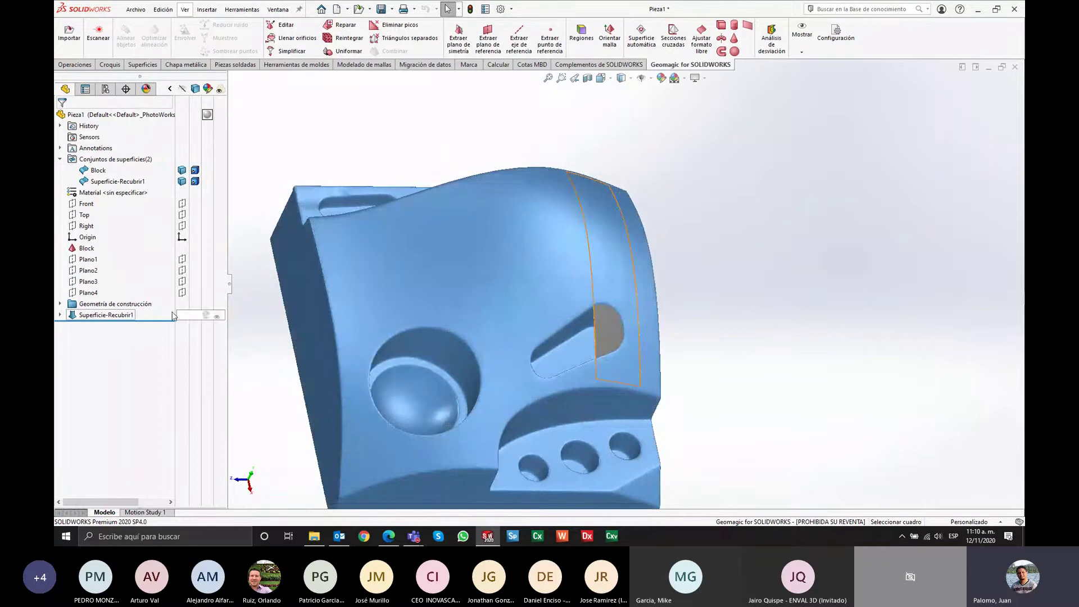
# Hide Superficie-Recubrir1, zoom out, and start Ajustar formato libre on the Block mesh.
pyautogui.click(181, 181)
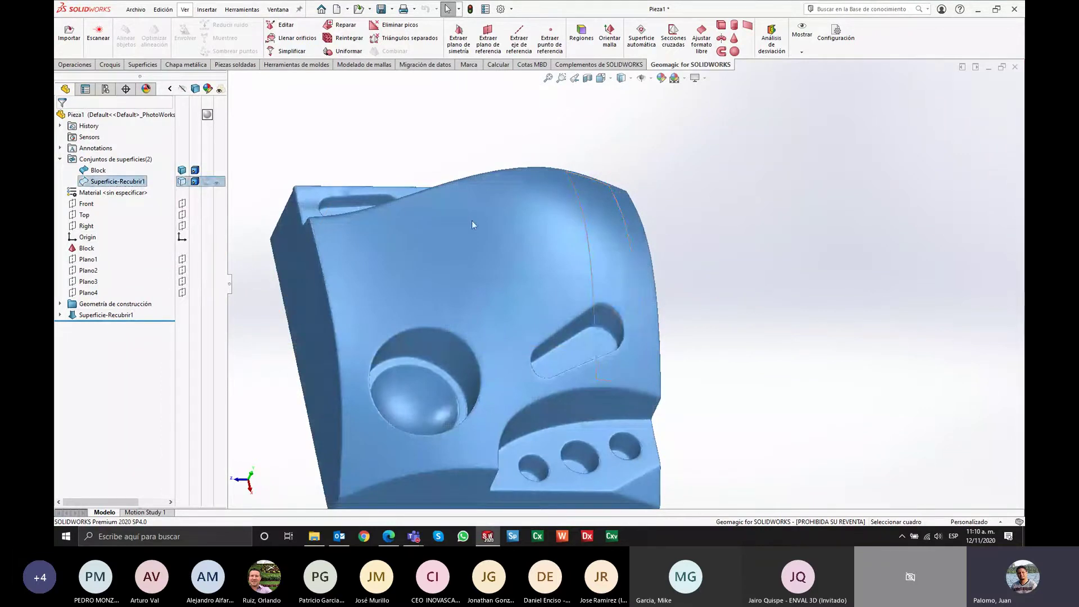
pyautogui.scroll(2, 832, 256)
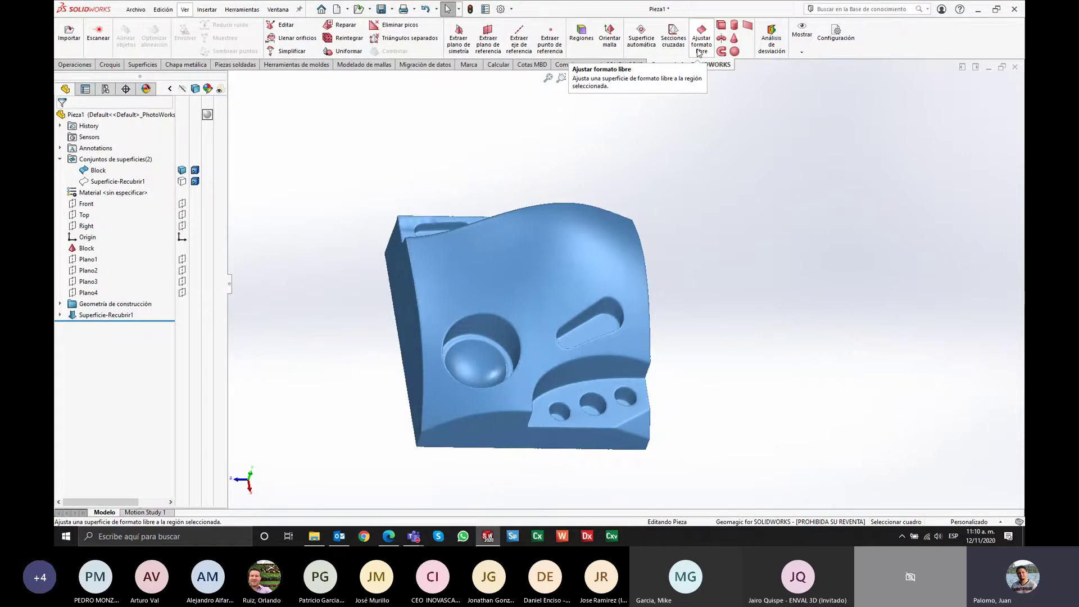
pyautogui.click(699, 52)
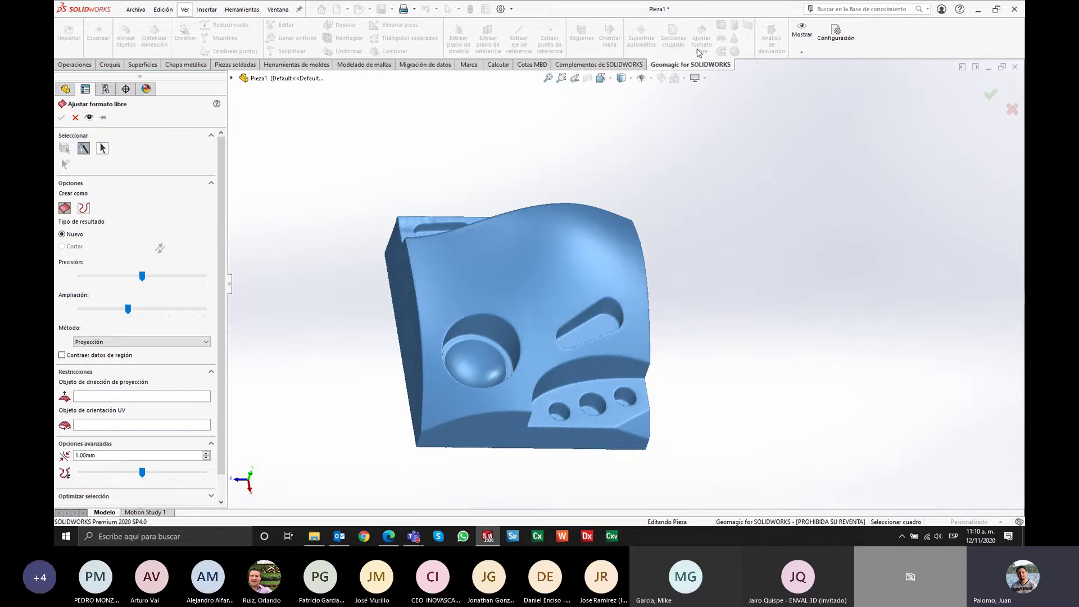
# Paint-select most of the Block mesh's top face as the free-form fit region.
pyautogui.click(86, 151)
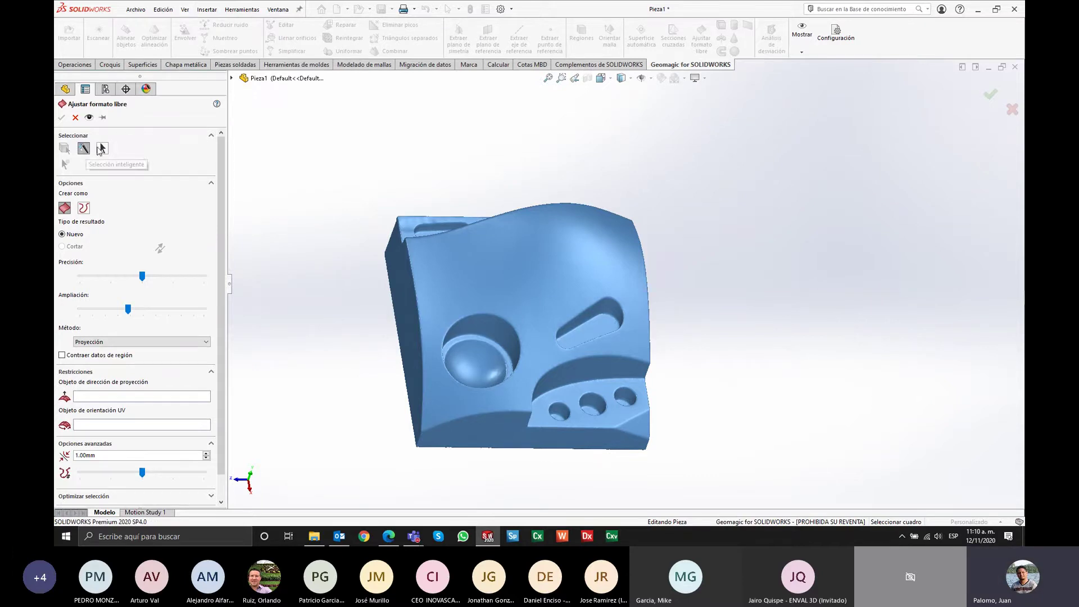
pyautogui.click(608, 275)
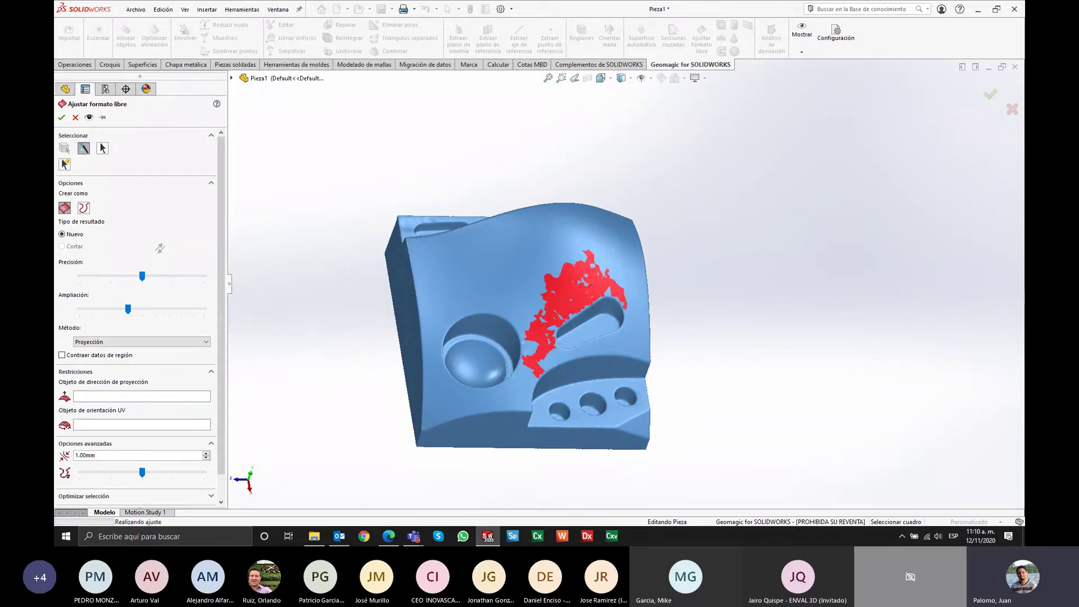
pyautogui.click(607, 274)
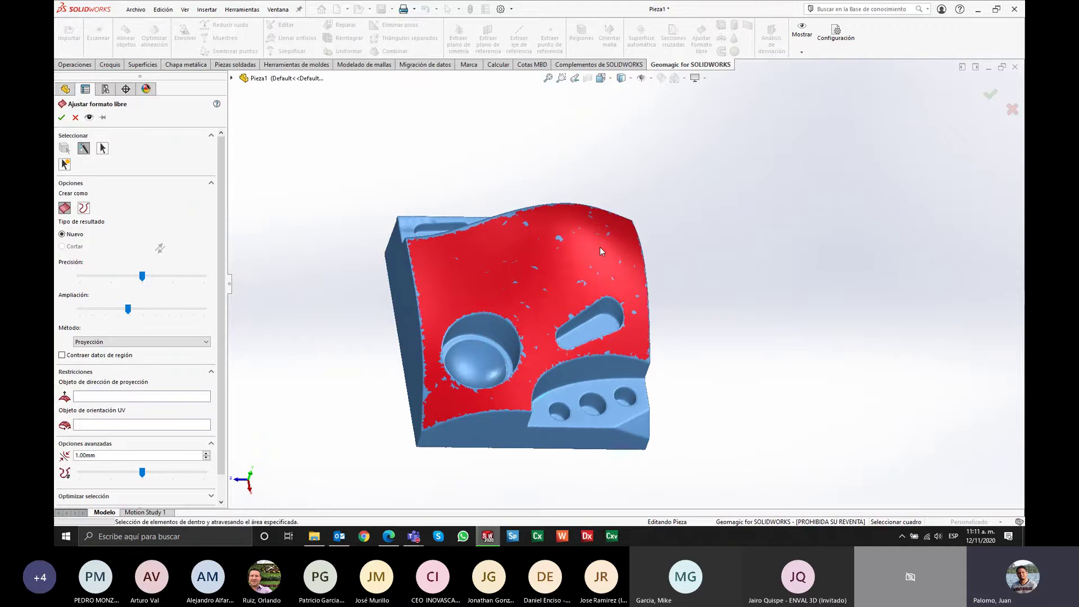
pyautogui.moveTo(738, 295)
pyautogui.mouseDown(button='middle')
pyautogui.moveTo(715, 160)
pyautogui.moveTo(692, 190)
pyautogui.moveTo(621, 224)
pyautogui.moveTo(646, 287)
pyautogui.moveTo(704, 194)
pyautogui.moveTo(715, 304)
pyautogui.moveTo(701, 296)
pyautogui.mouseUp(button='middle')
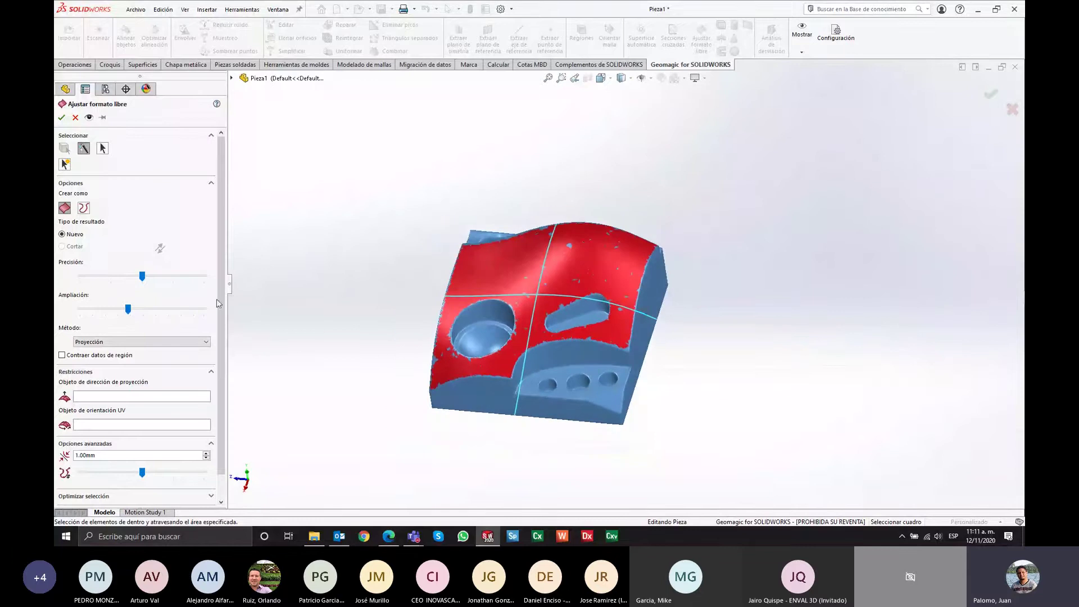
# Compare fit previews at different Precisión settings, settling on 0.10mm with preview on.
pyautogui.click(149, 278)
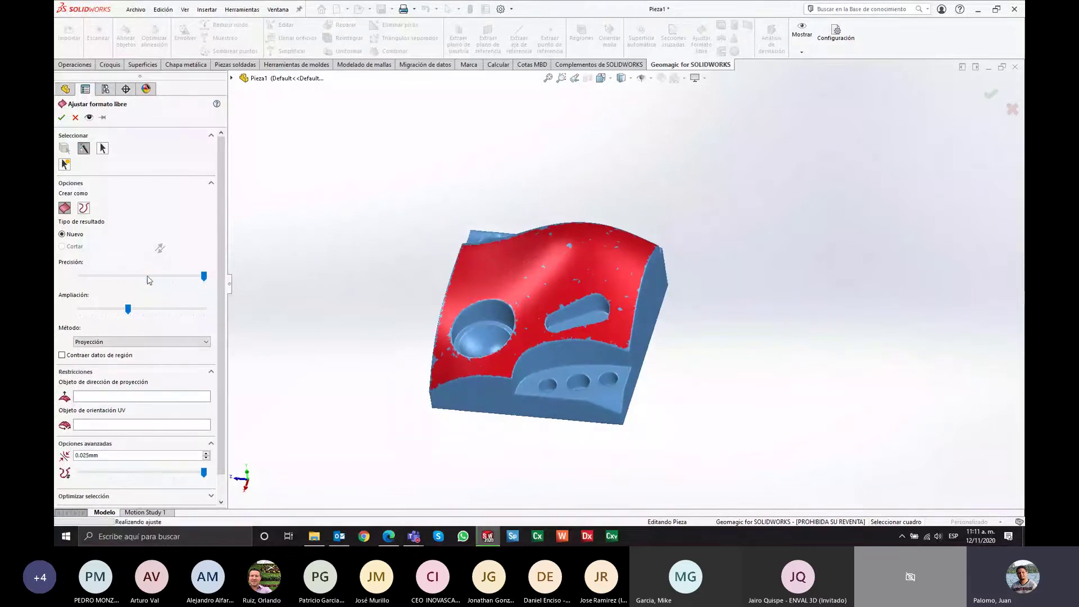
pyautogui.moveTo(204, 276); pyautogui.dragTo(173, 278)
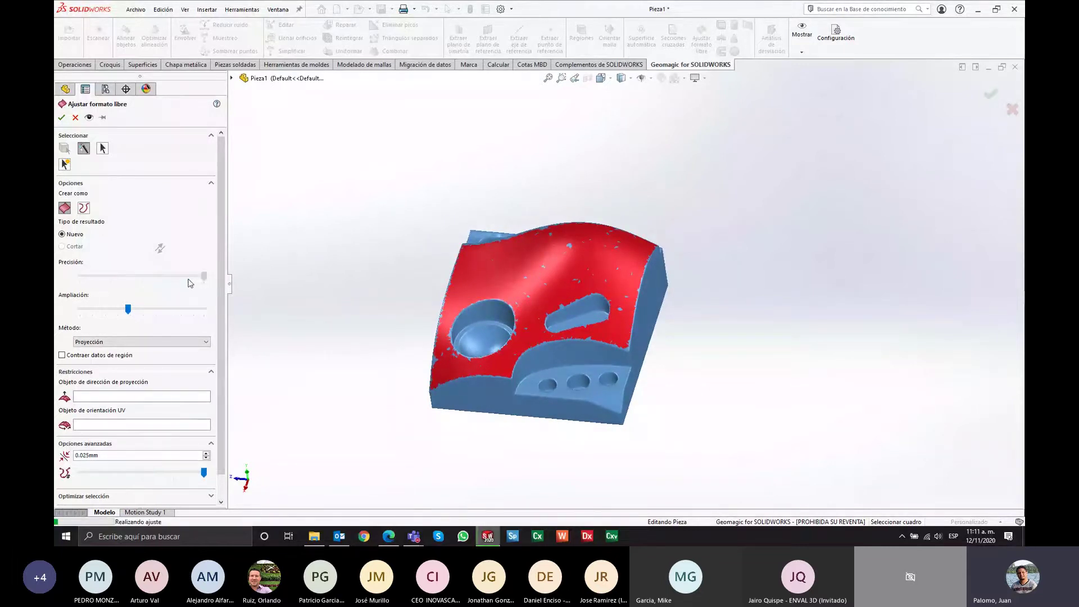
pyautogui.click(89, 117)
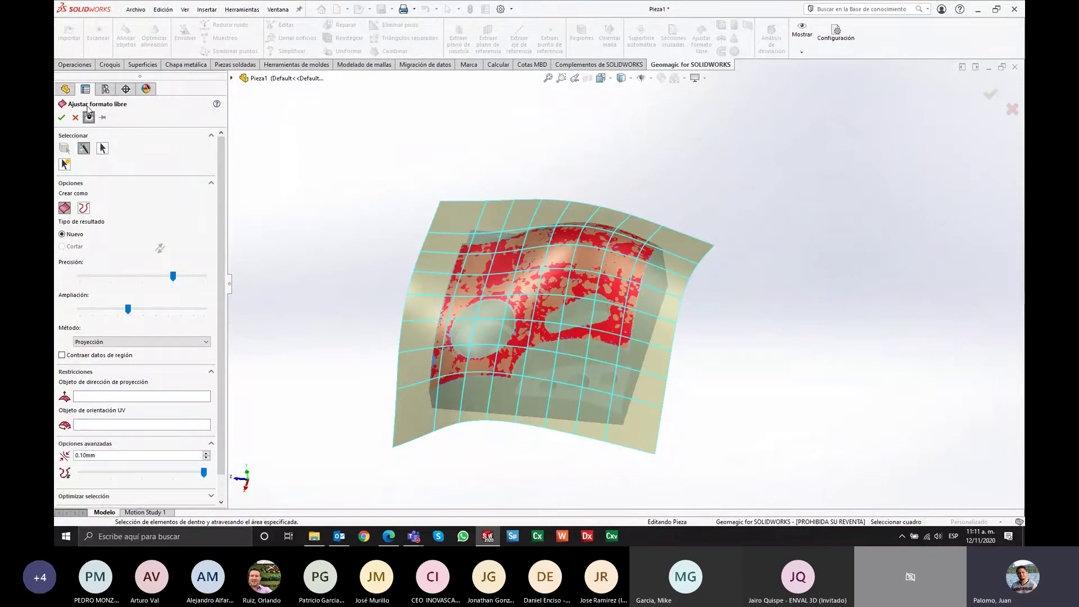
pyautogui.click(89, 118)
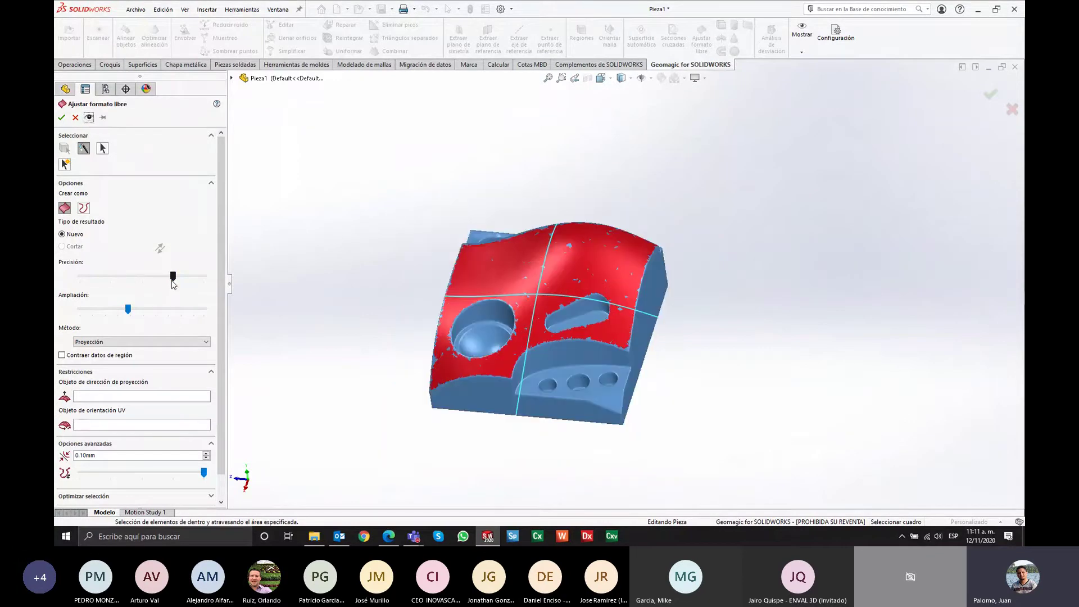
pyautogui.moveTo(173, 276); pyautogui.dragTo(112, 284)
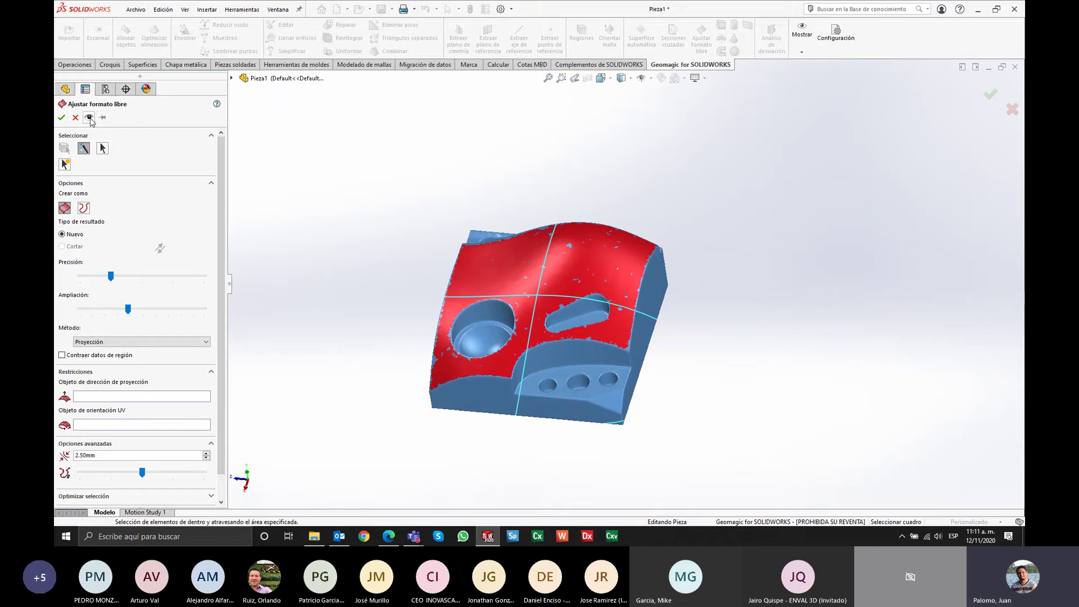
pyautogui.click(88, 118)
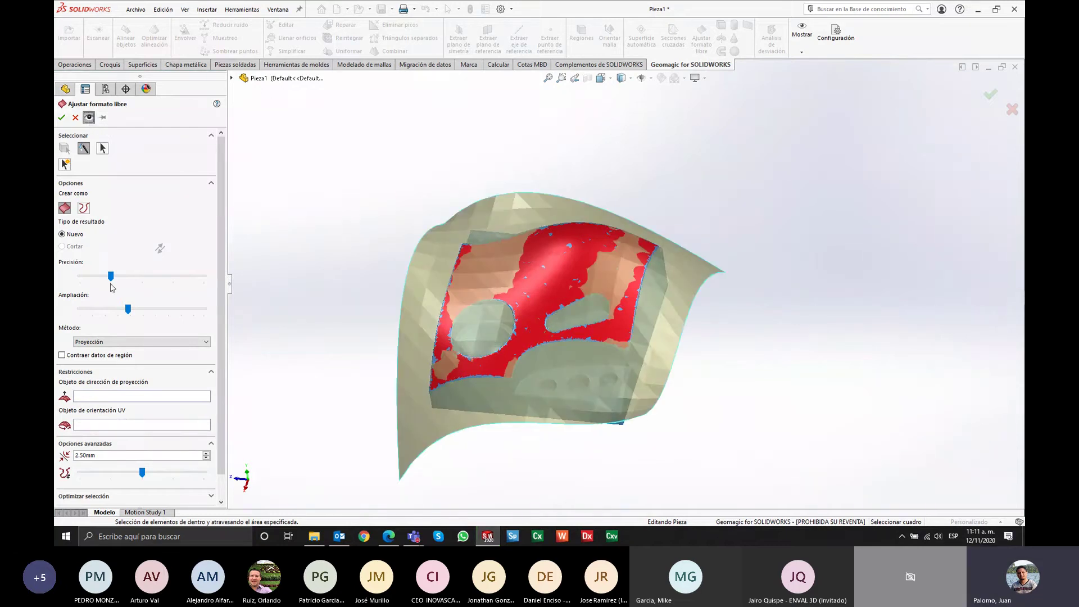
pyautogui.click(89, 118)
pyautogui.moveTo(111, 276); pyautogui.dragTo(173, 276)
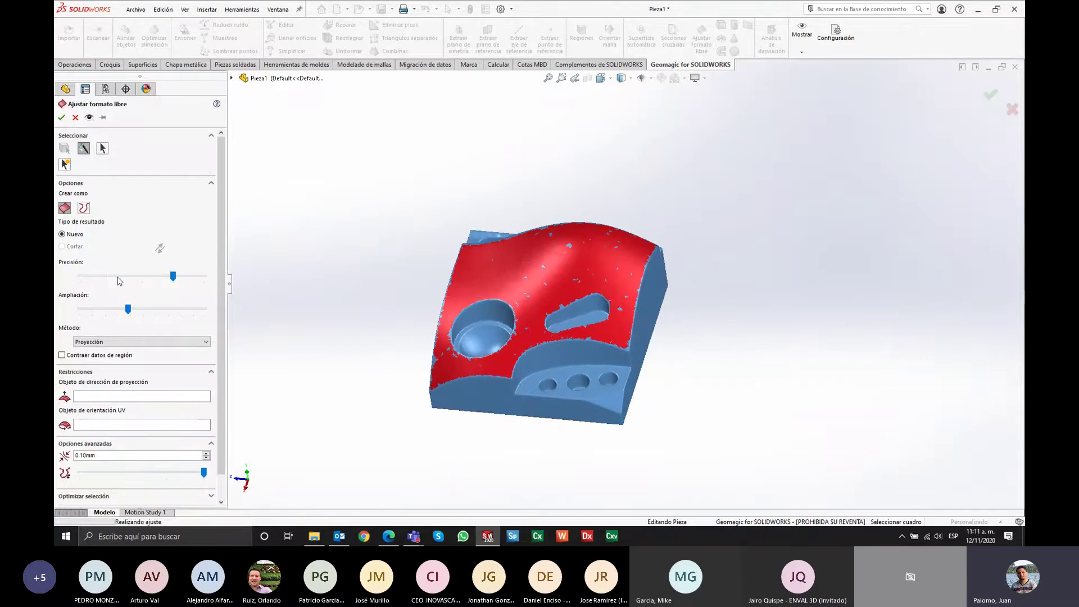
pyautogui.click(89, 118)
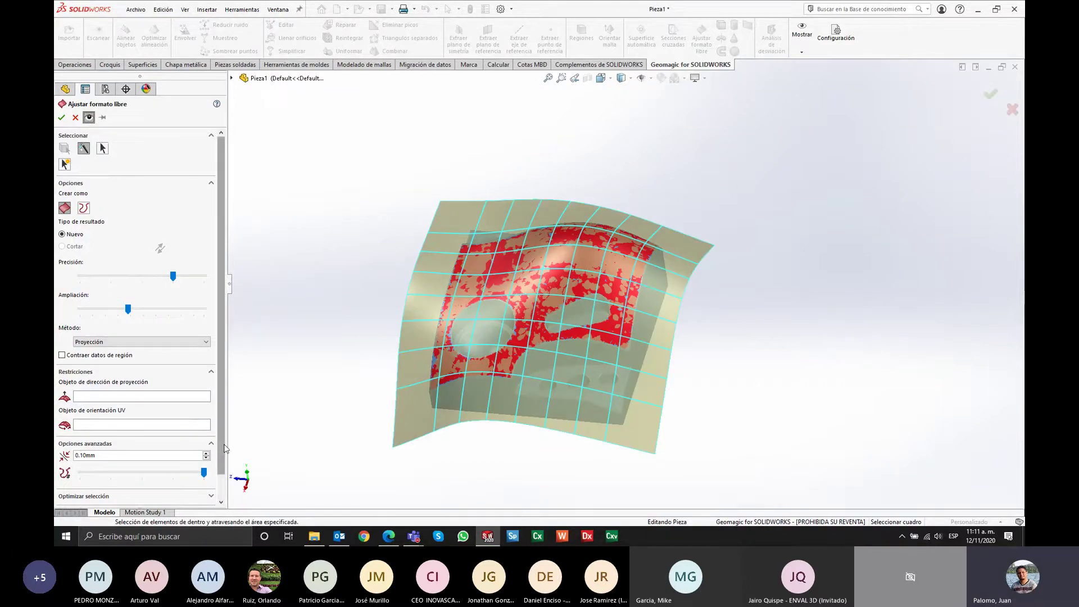
pyautogui.scroll(-2, 117, 491)
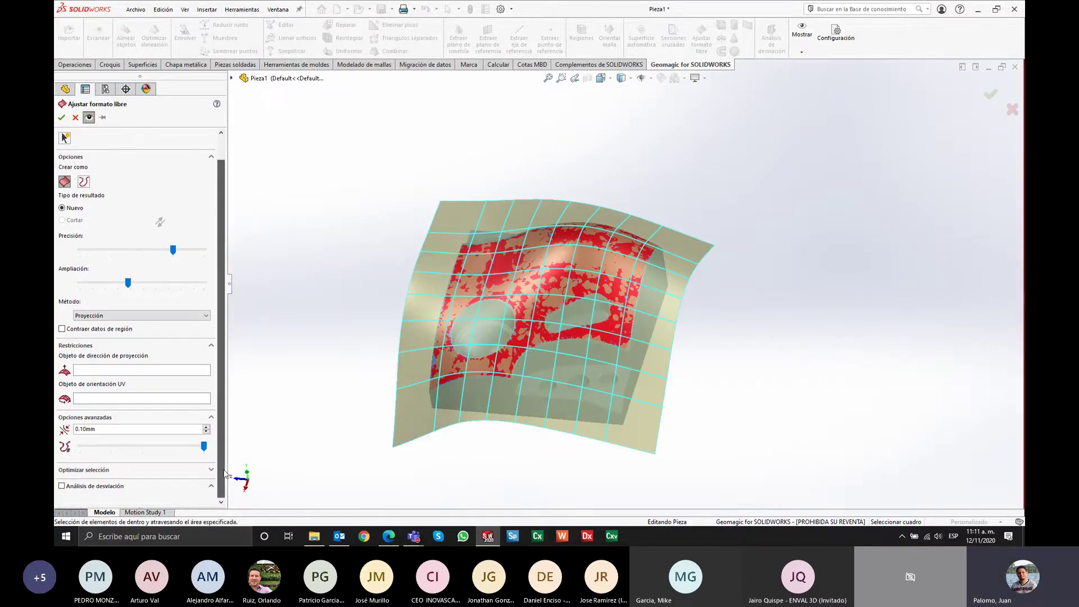
pyautogui.click(62, 487)
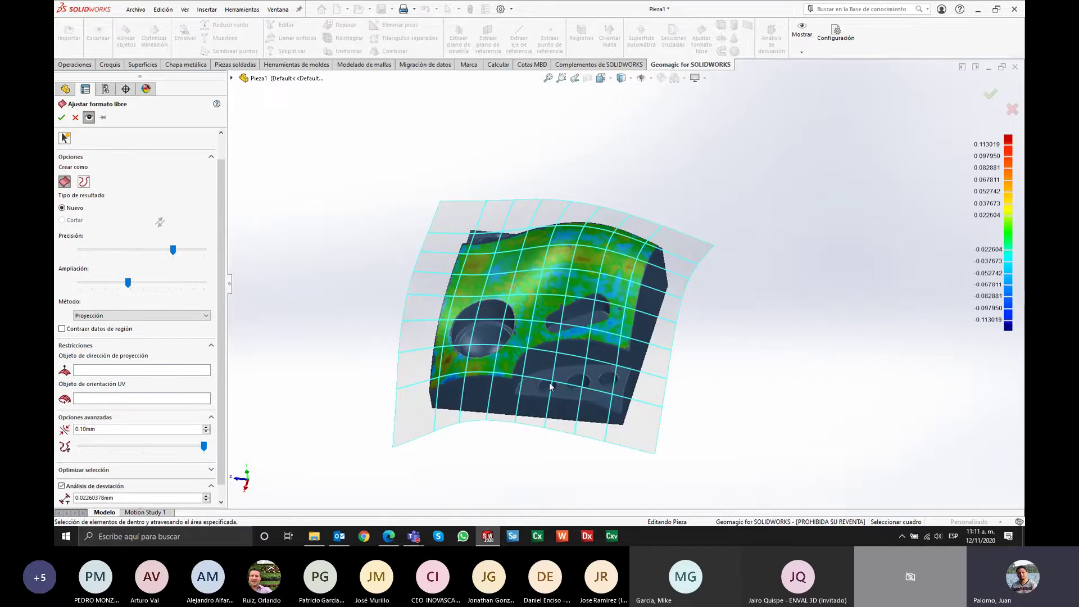
pyautogui.moveTo(495, 343)
pyautogui.mouseDown(button='middle')
pyautogui.moveTo(514, 468)
pyautogui.moveTo(496, 399)
pyautogui.moveTo(505, 413)
pyautogui.mouseUp(button='middle')
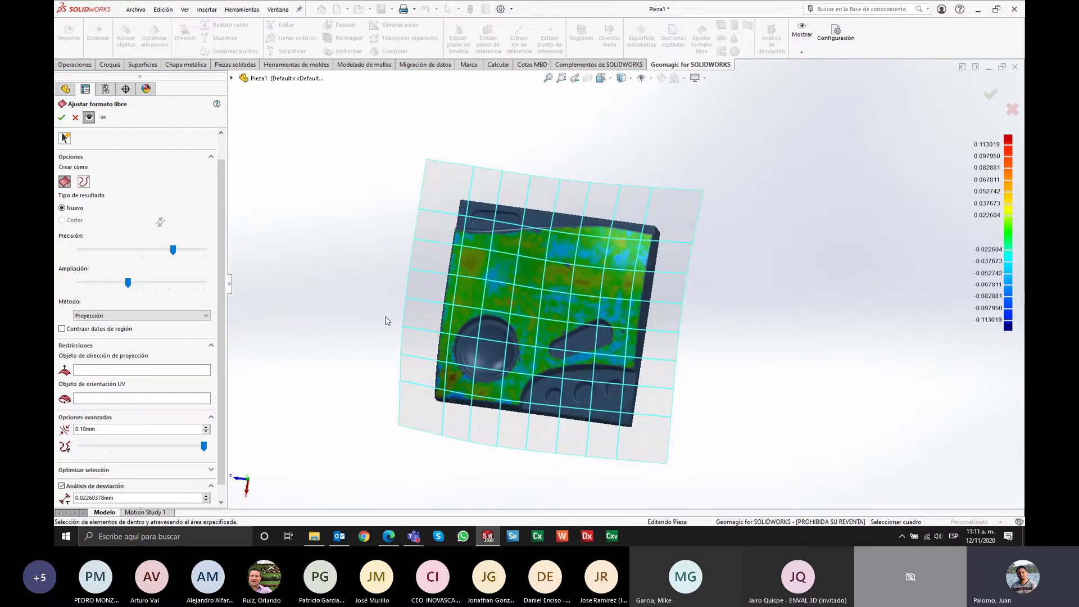
pyautogui.click(61, 118)
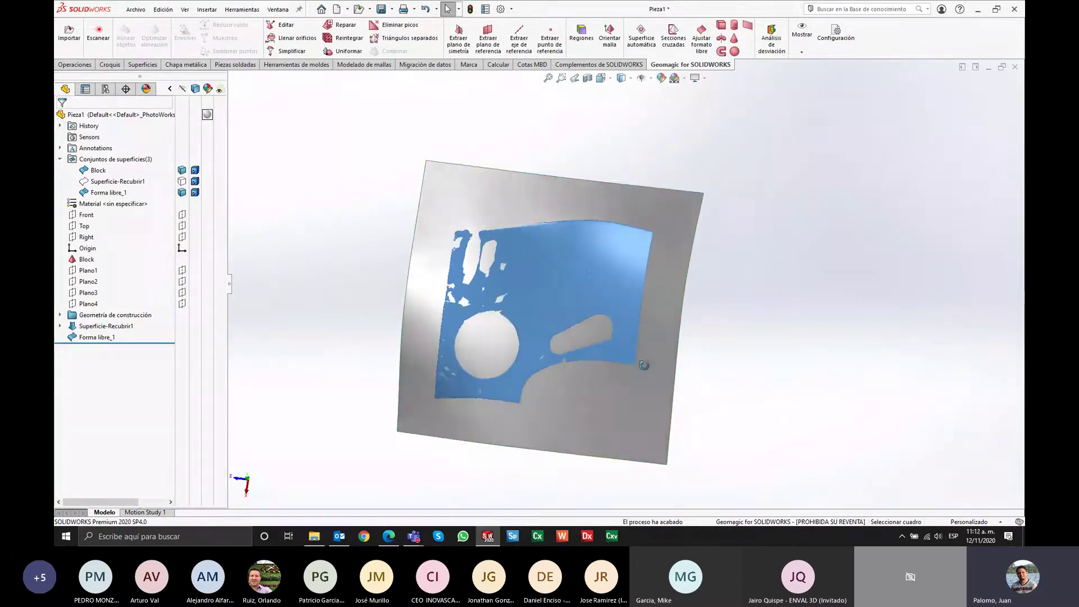
pyautogui.moveTo(644, 366); pyautogui.dragTo(519, 261, button='middle')
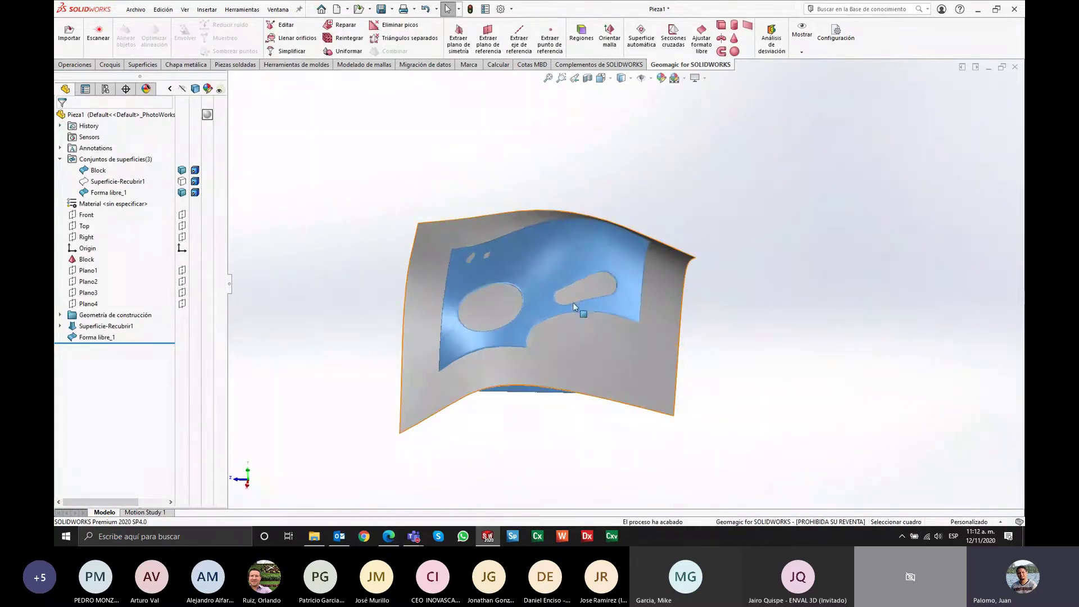
pyautogui.moveTo(572, 302); pyautogui.dragTo(557, 383, button='middle')
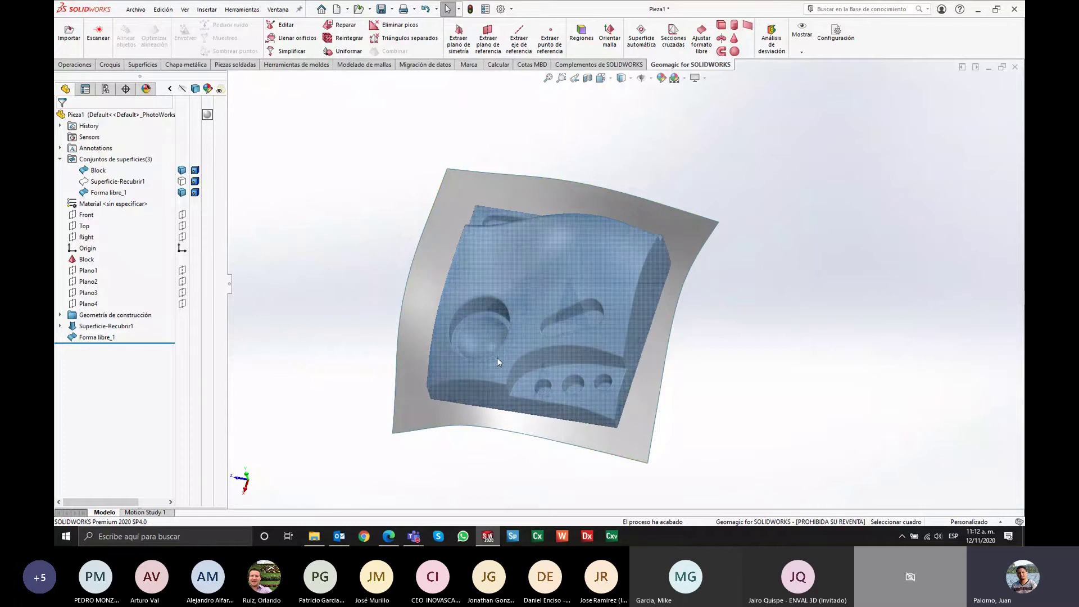
pyautogui.moveTo(707, 429); pyautogui.dragTo(708, 381, button='middle')
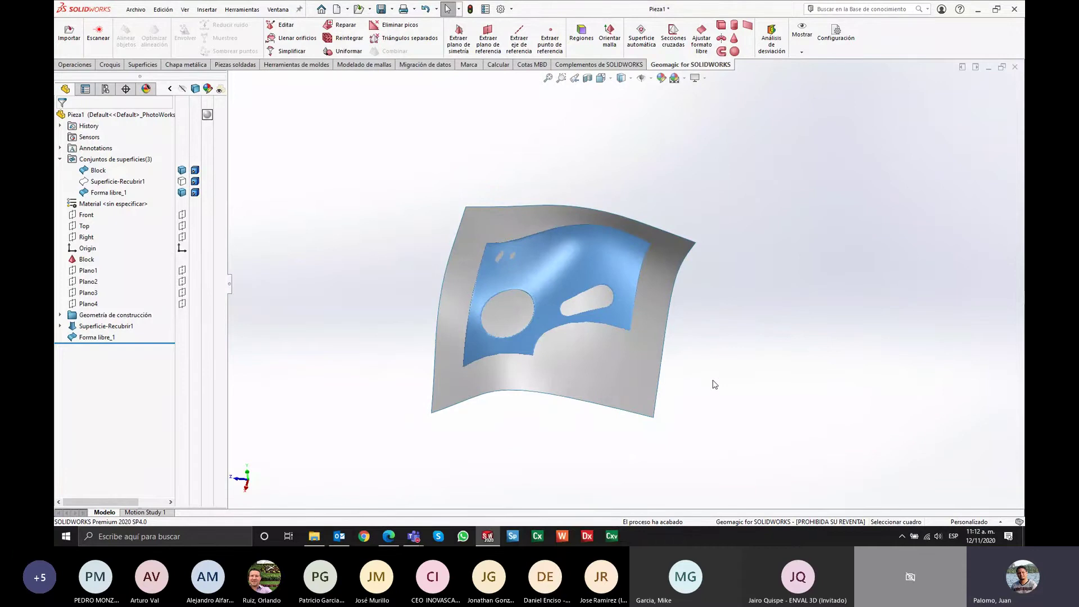
pyautogui.moveTo(117, 181)
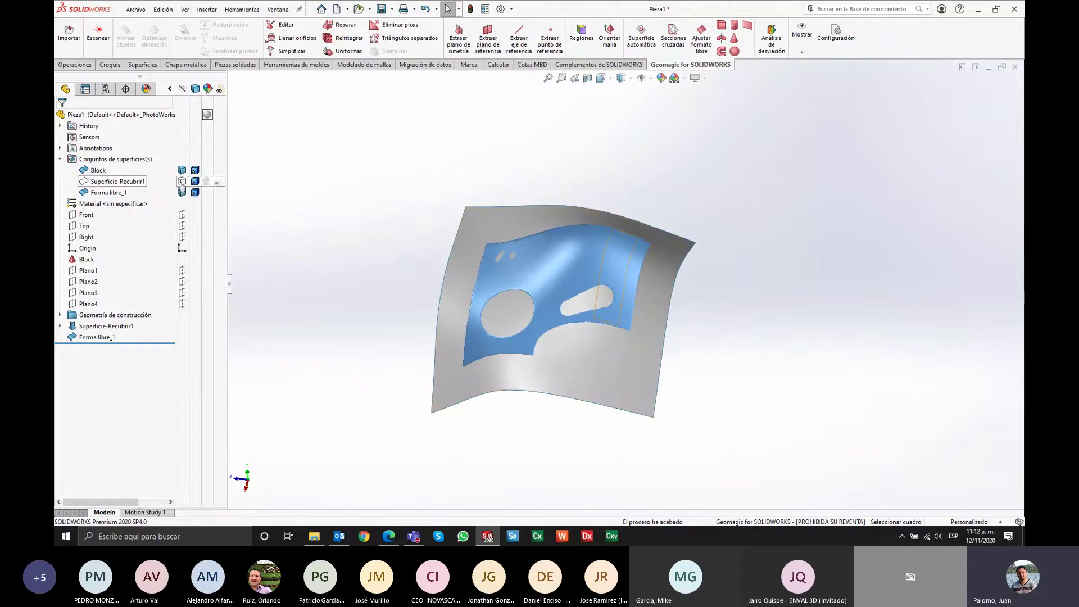
# Hide and reshow Forma libre_1, and show the Superficie-Recubrir1 patch.
pyautogui.click(182, 192)
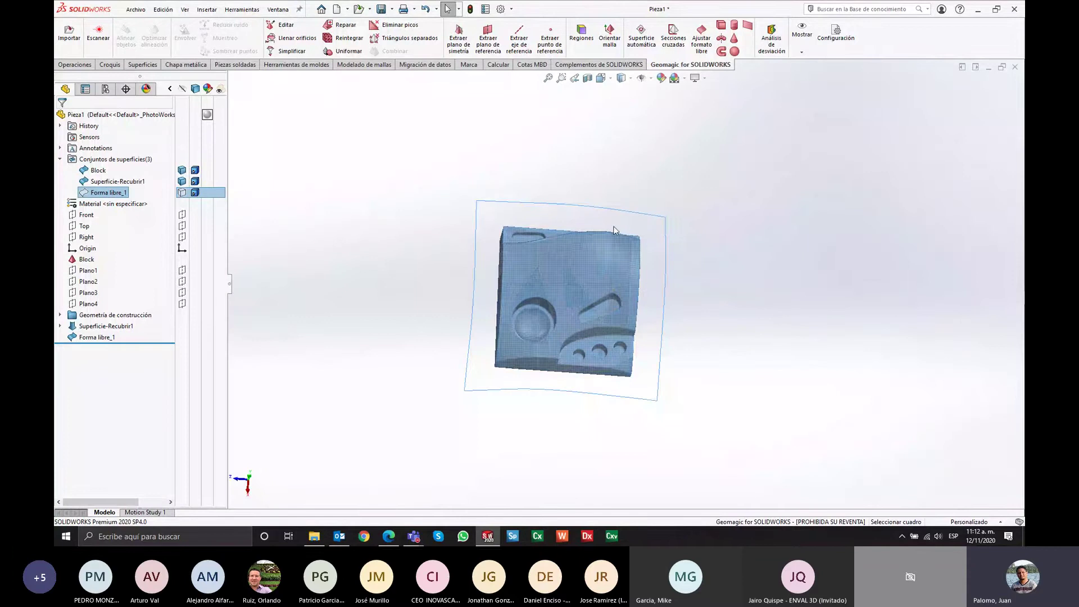
pyautogui.scroll(-4, 599, 309)
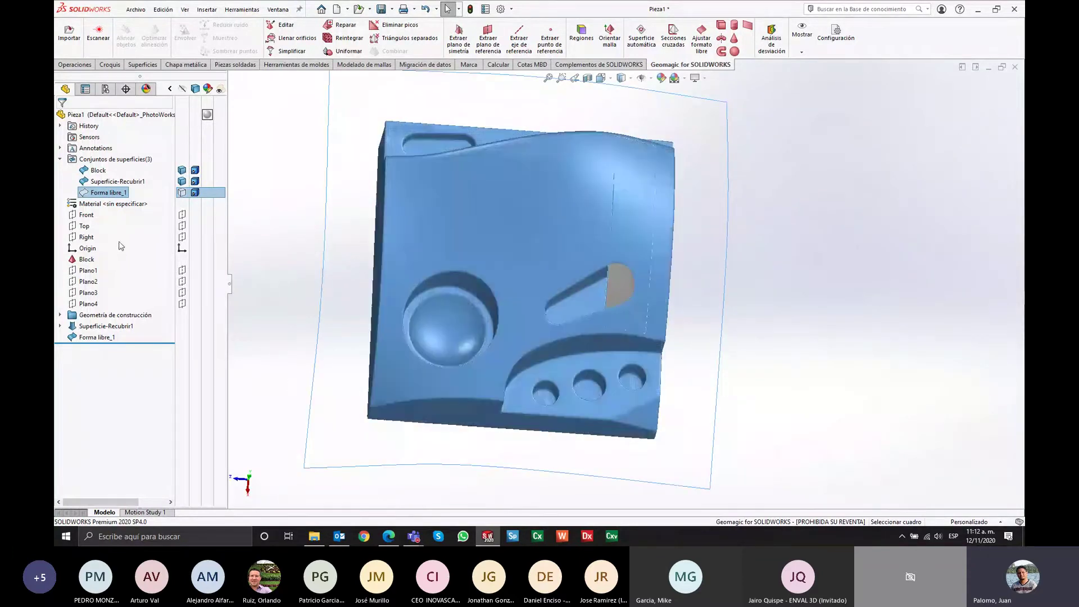
pyautogui.click(183, 192)
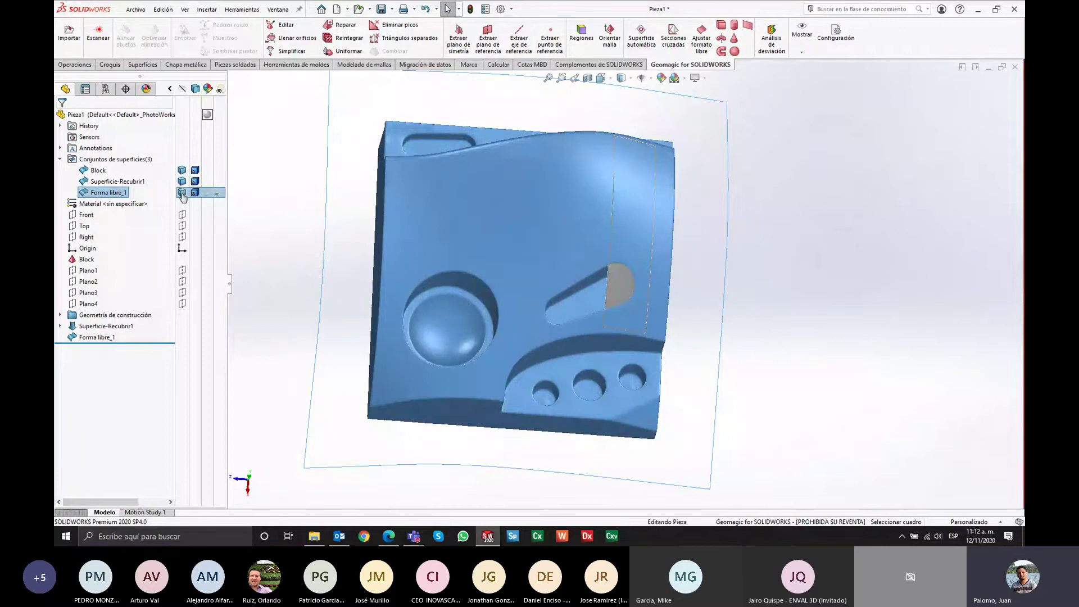
pyautogui.click(183, 181)
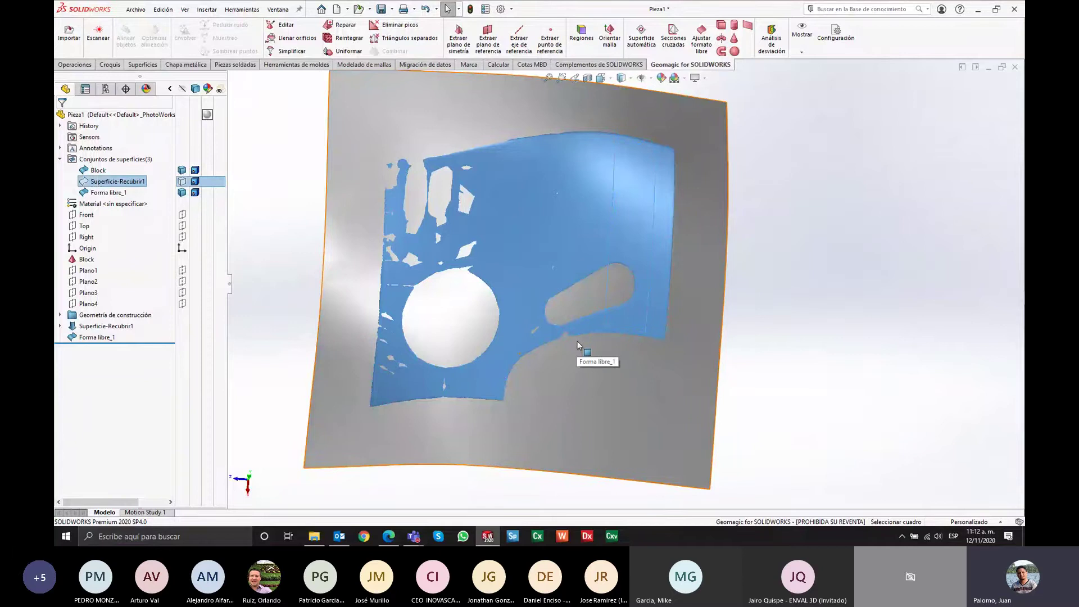
# Expand Superficie-Recubrir1 and select Forma libre_1 and Malla Croquis1.
pyautogui.click(114, 329)
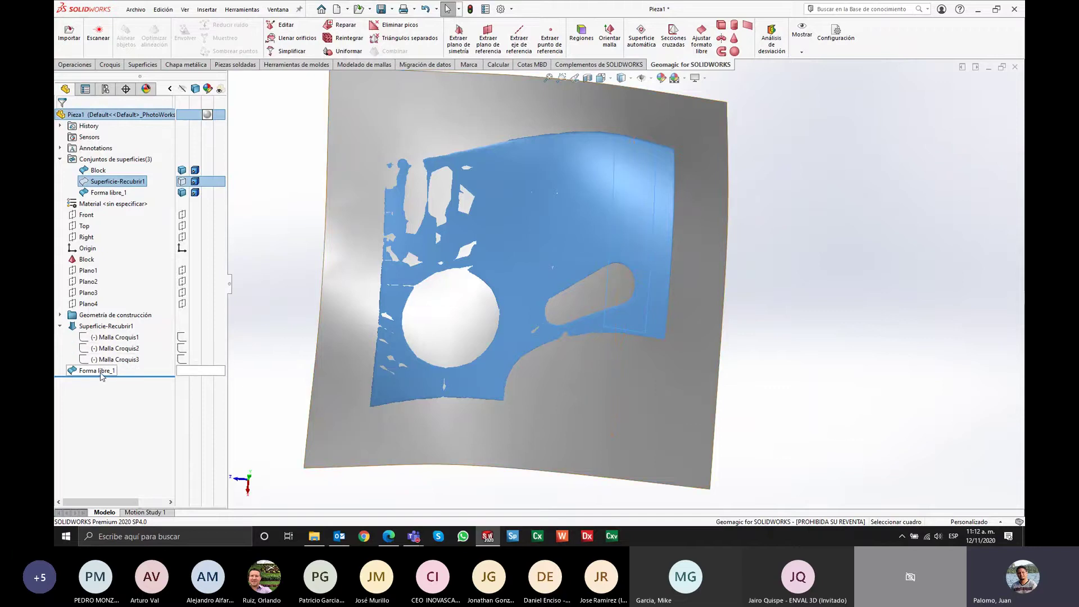
pyautogui.click(101, 372)
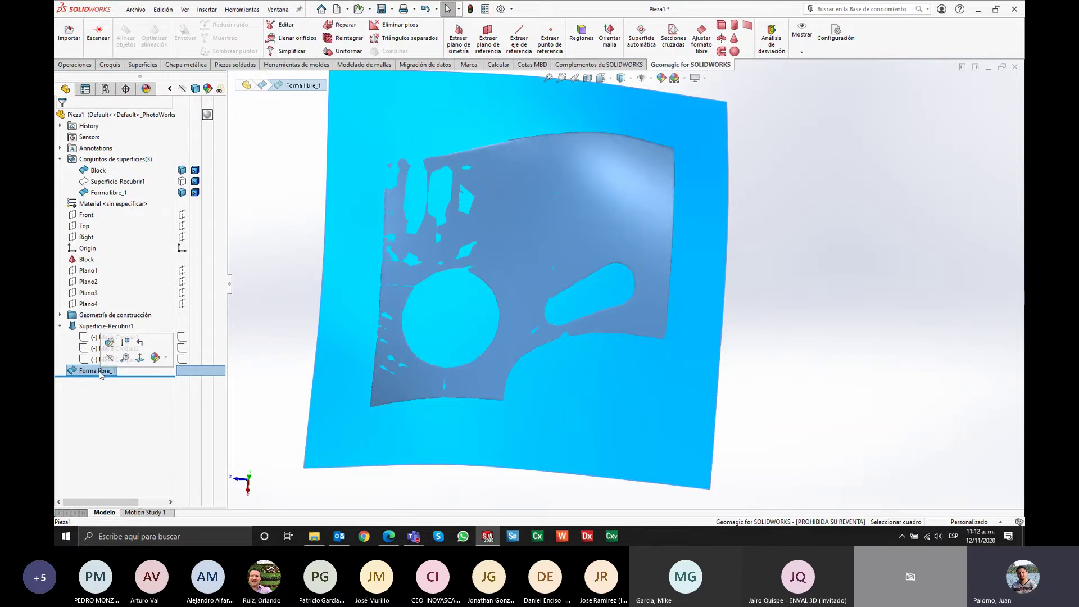
pyautogui.click(124, 336)
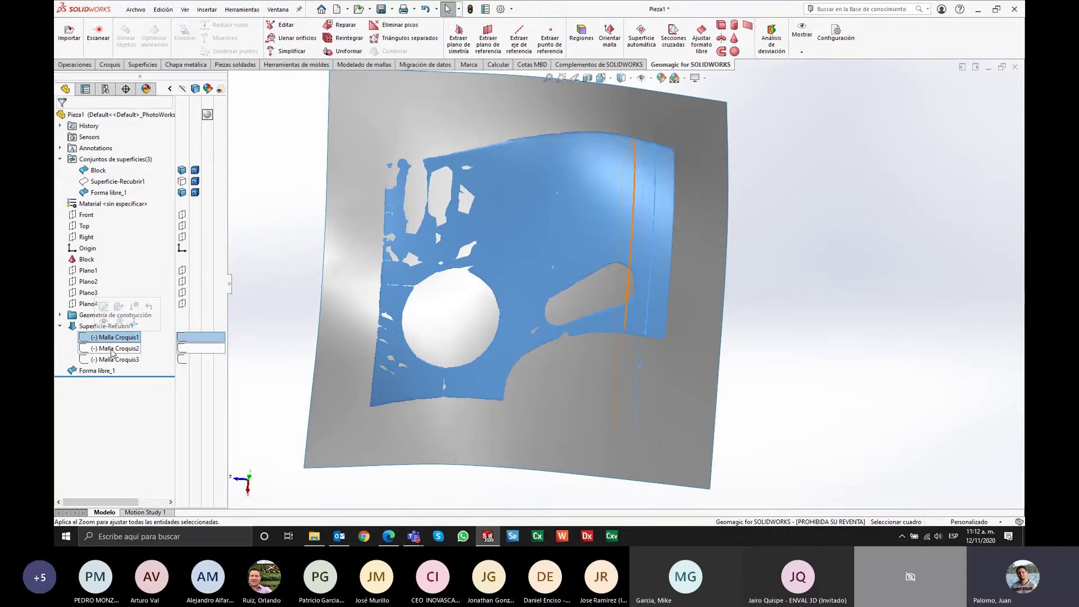
pyautogui.click(113, 351)
pyautogui.rightClick(114, 351)
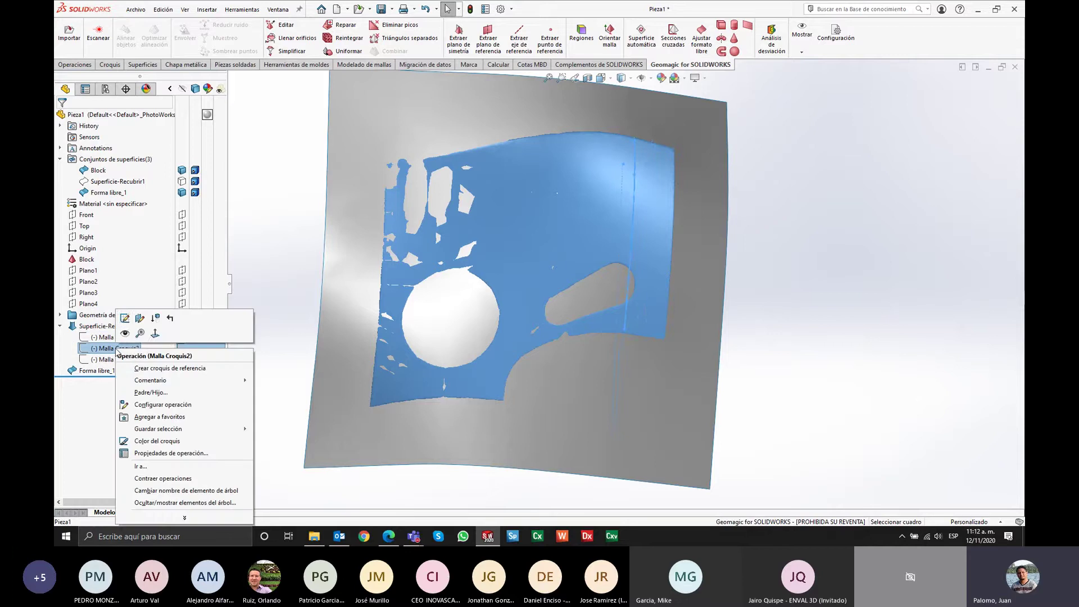
pyautogui.click(128, 327)
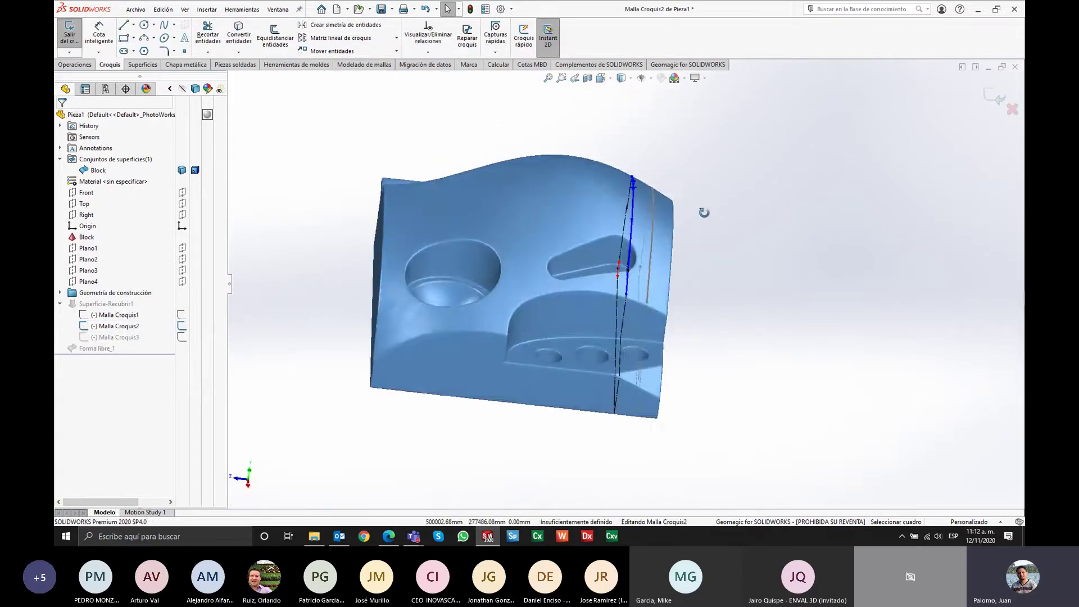
pyautogui.moveTo(701, 209); pyautogui.dragTo(743, 233, button='middle')
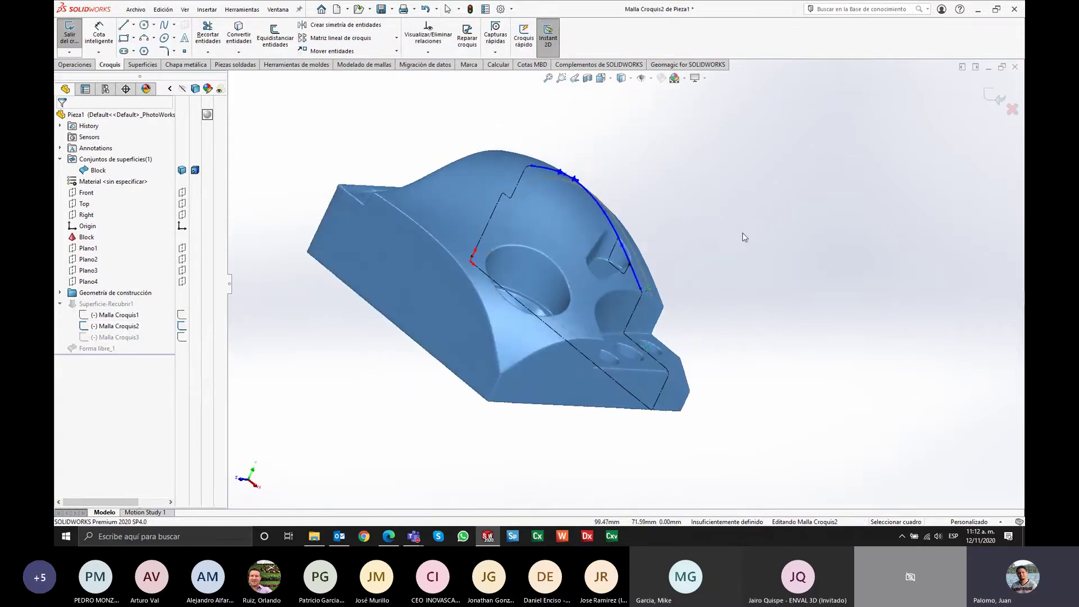
pyautogui.click(1015, 98)
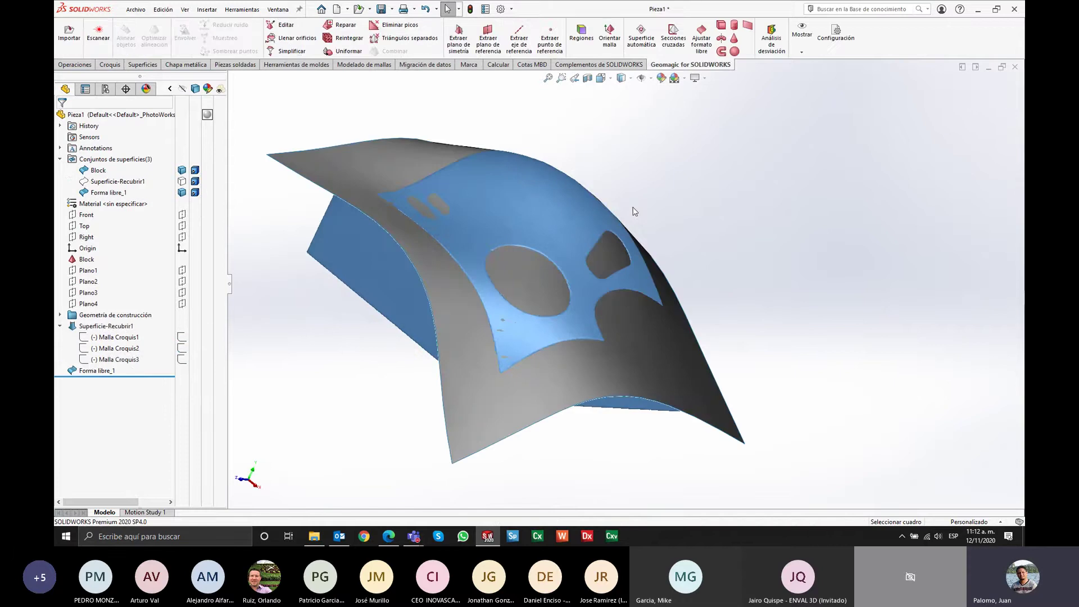
pyautogui.moveTo(682, 257); pyautogui.dragTo(690, 215, button='middle')
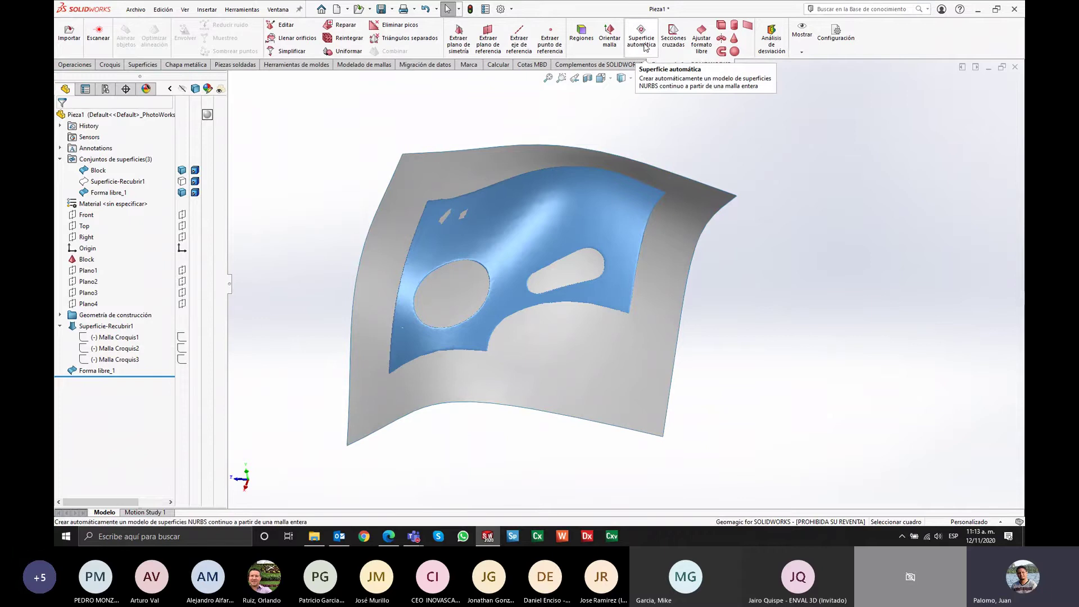
# Cancel closing the part so it stays open, then orbit and zoom the surface.
pyautogui.click(1018, 68)
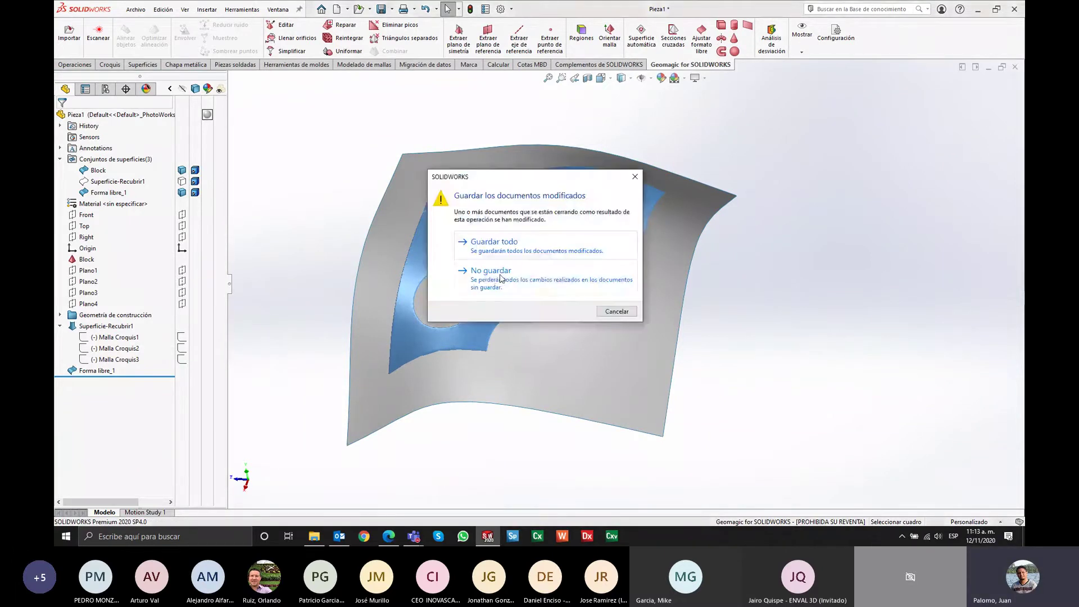
pyautogui.click(632, 313)
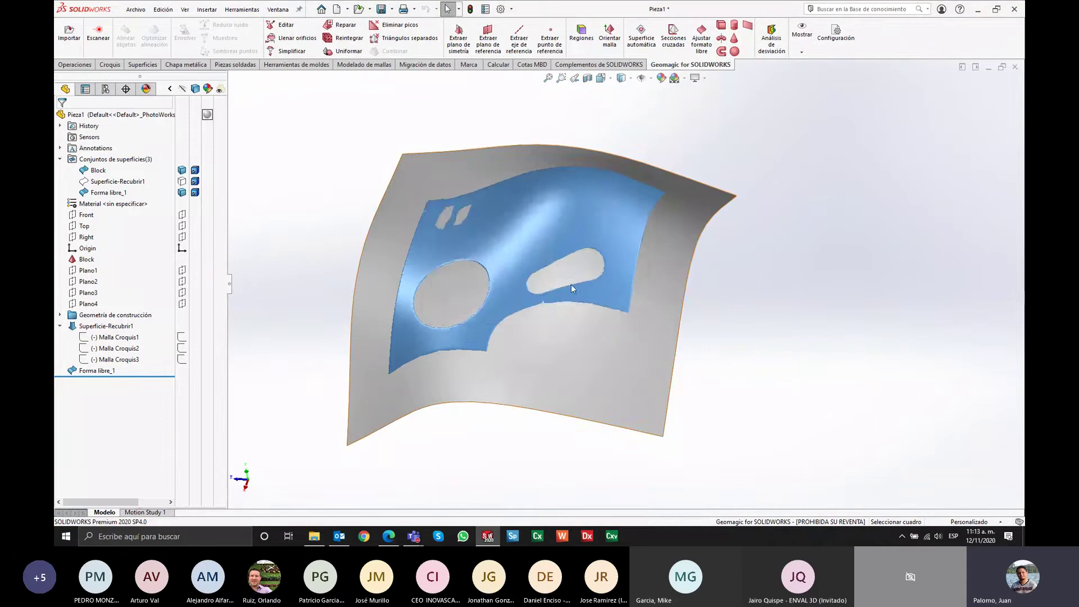
pyautogui.moveTo(712, 354)
pyautogui.mouseDown(button='middle')
pyautogui.moveTo(744, 347)
pyautogui.moveTo(516, 281)
pyautogui.mouseUp(button='middle')
pyautogui.scroll(3, 516, 281)
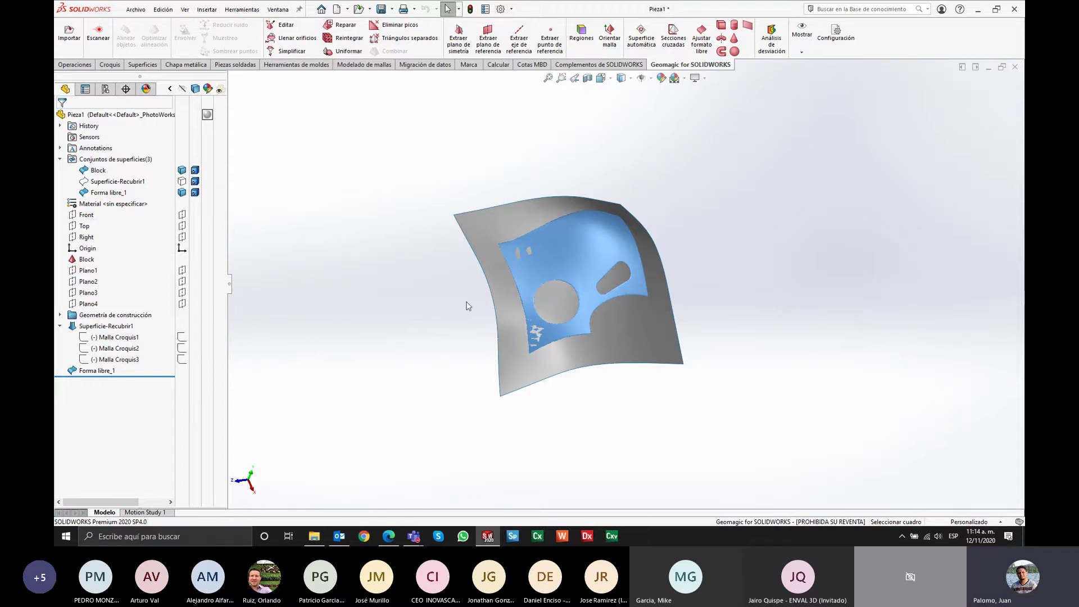
pyautogui.moveTo(751, 344)
pyautogui.mouseDown(button='middle')
pyautogui.moveTo(705, 194)
pyautogui.moveTo(761, 264)
pyautogui.mouseUp(button='middle')
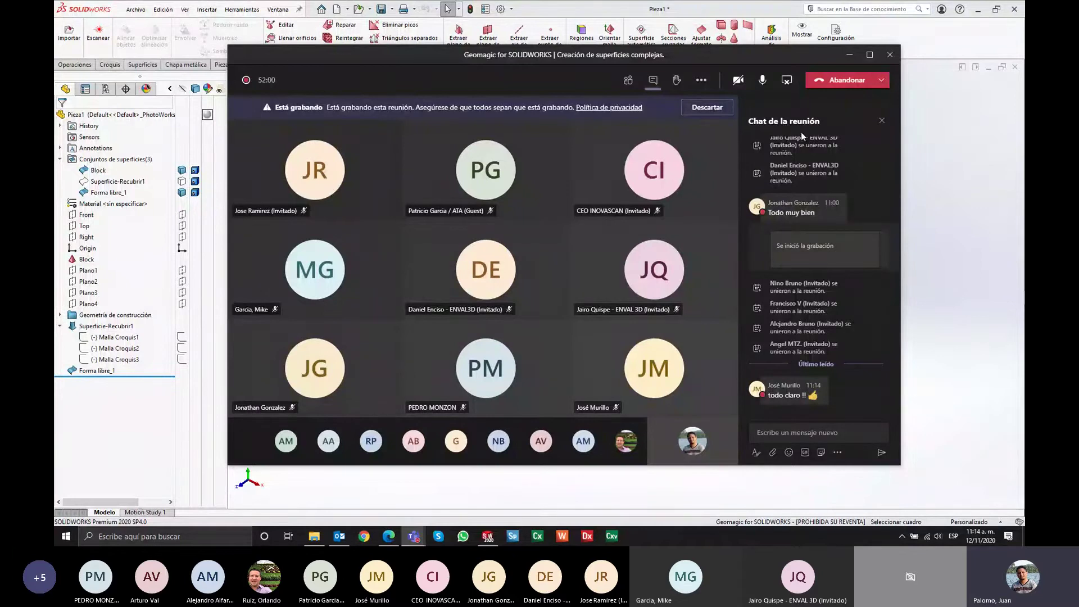
# Minimize the Teams meeting window so the SOLIDWORKS surface model shows again.
pyautogui.click(850, 55)
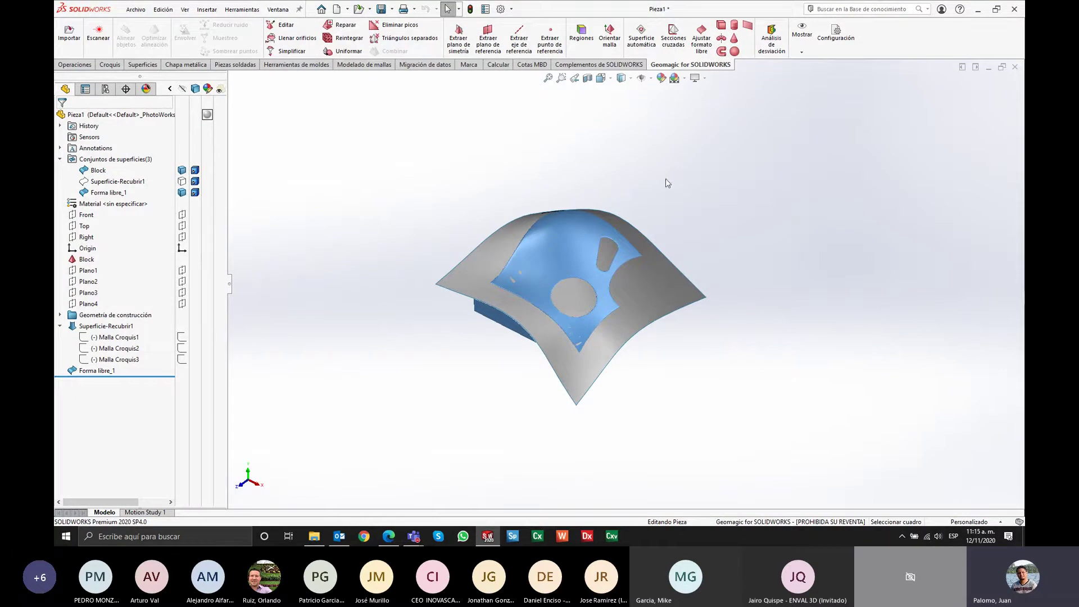
# Orbit and select the free-form surface, then close the part, raising the save prompt.
pyautogui.moveTo(667, 180); pyautogui.dragTo(674, 332, button='middle')
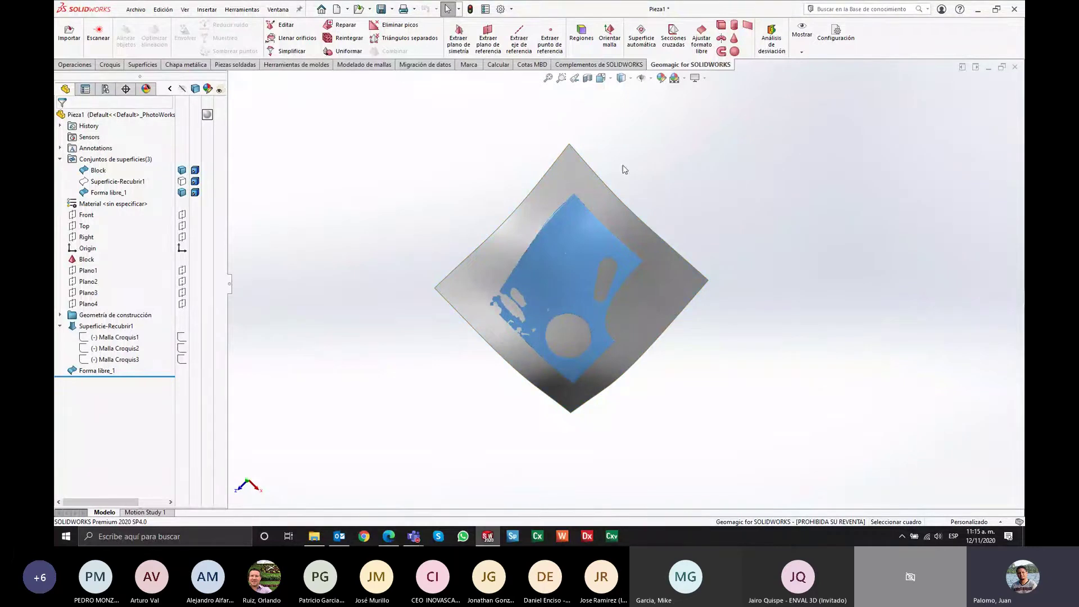
pyautogui.moveTo(692, 428); pyautogui.dragTo(543, 270, button='middle')
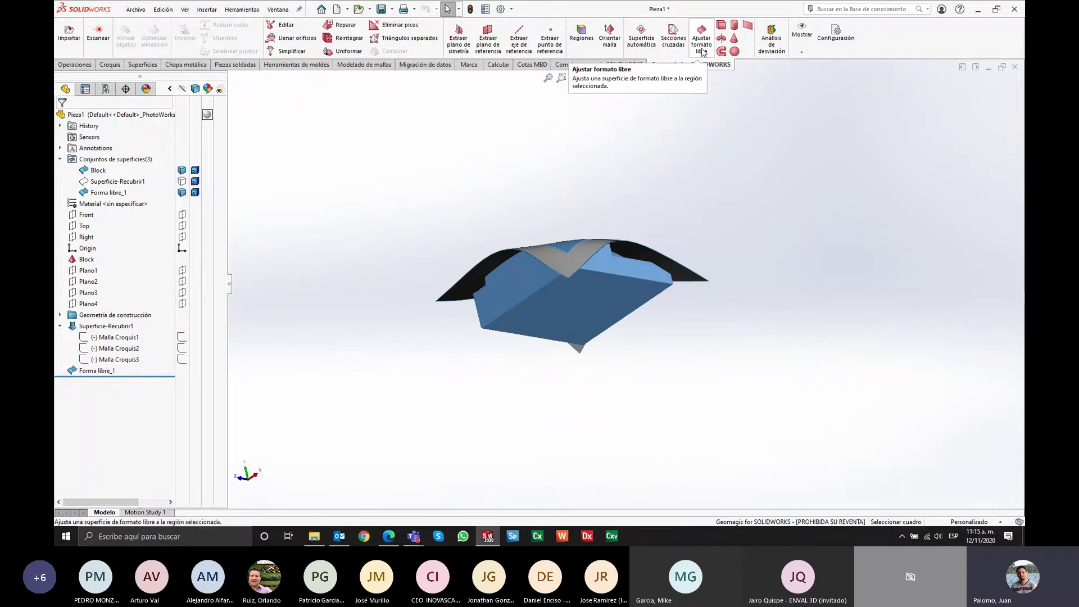
pyautogui.moveTo(646, 337); pyautogui.dragTo(686, 318, button='middle')
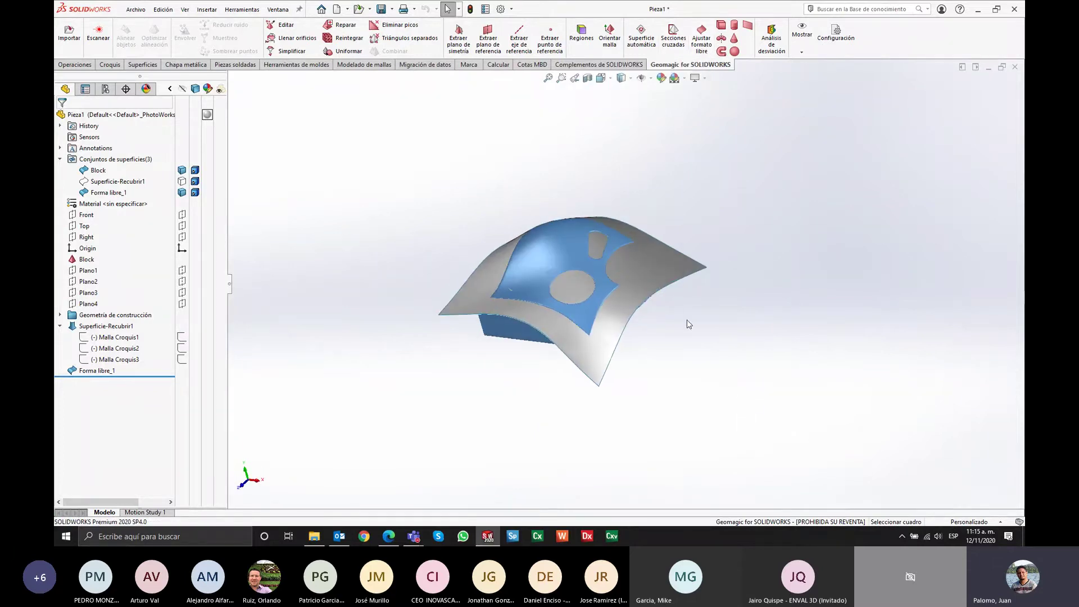
pyautogui.click(543, 285)
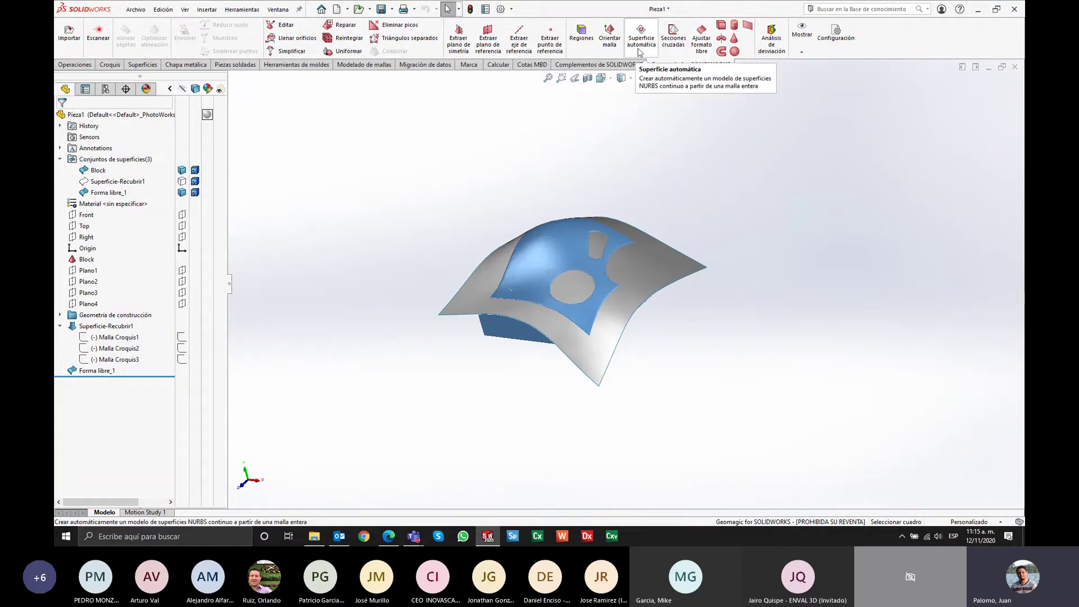
pyautogui.click(1015, 67)
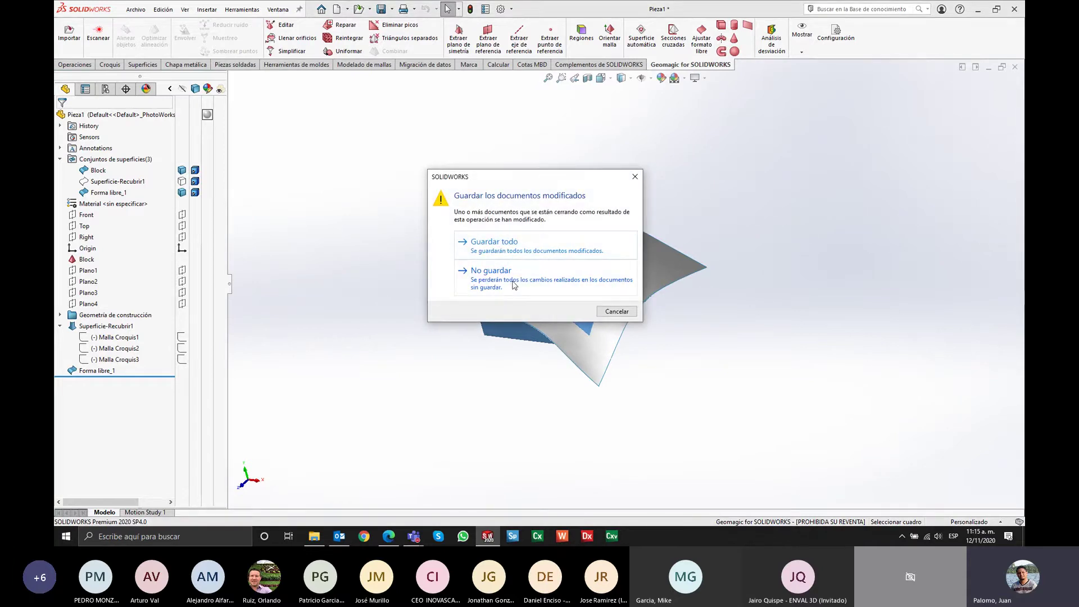
pyautogui.click(510, 285)
pyautogui.click(253, 9)
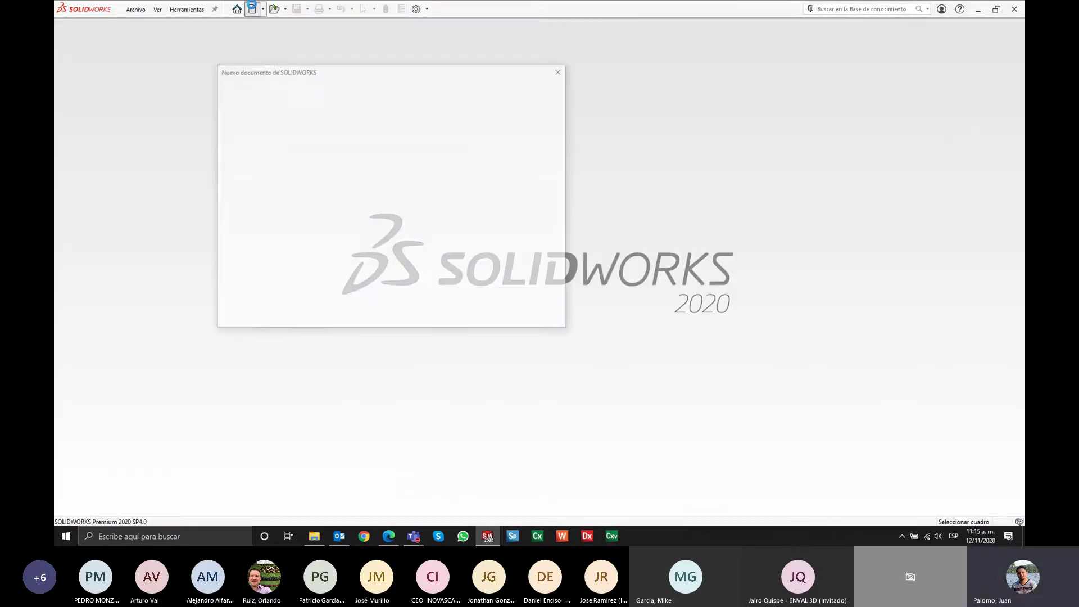
pyautogui.doubleClick(242, 108)
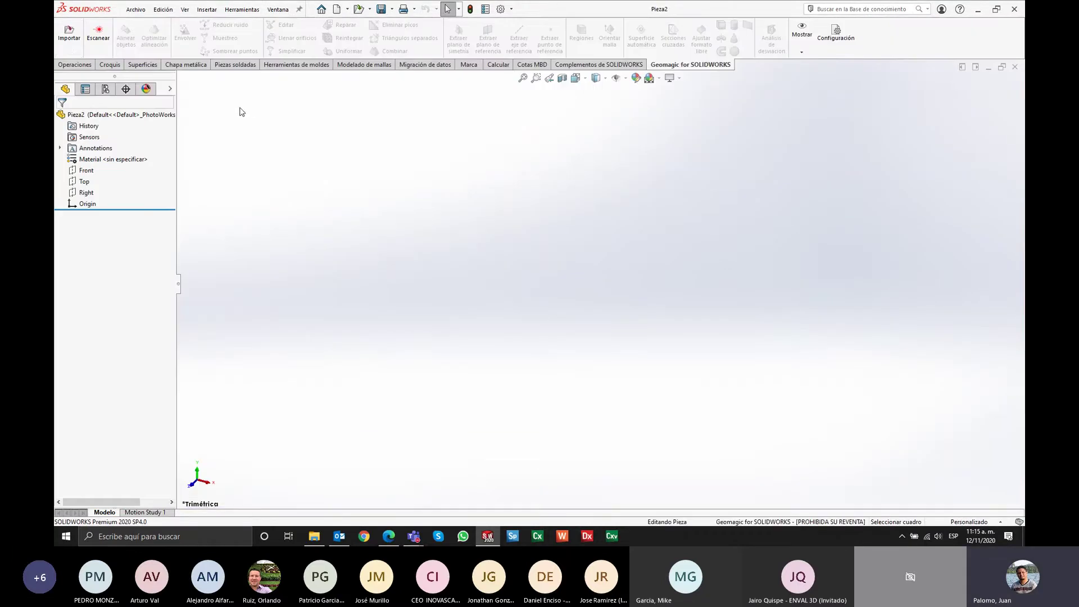
pyautogui.click(69, 34)
pyautogui.click(485, 141)
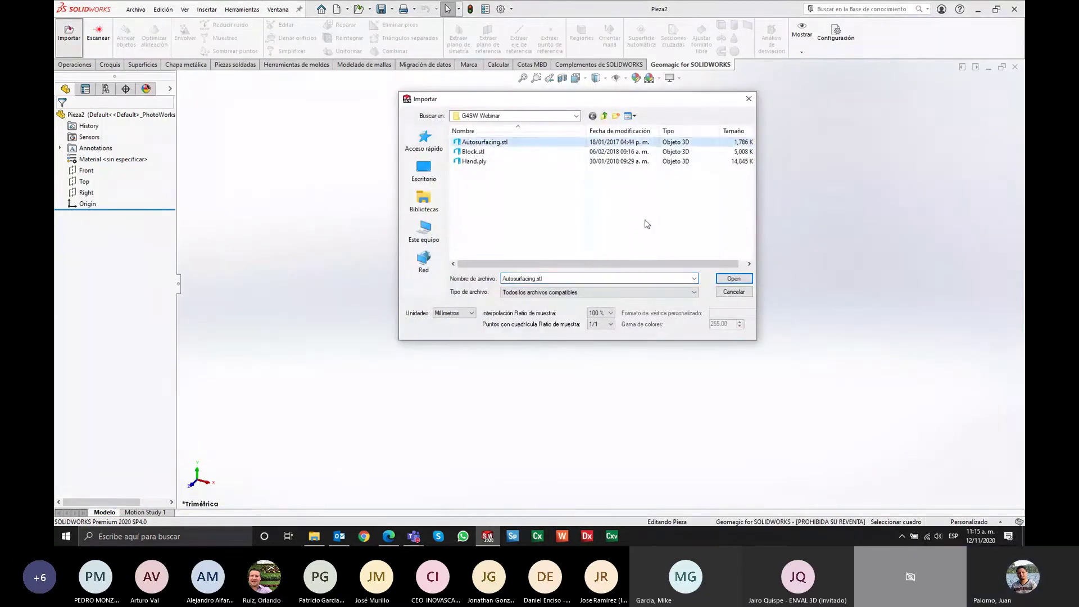
pyautogui.click(734, 278)
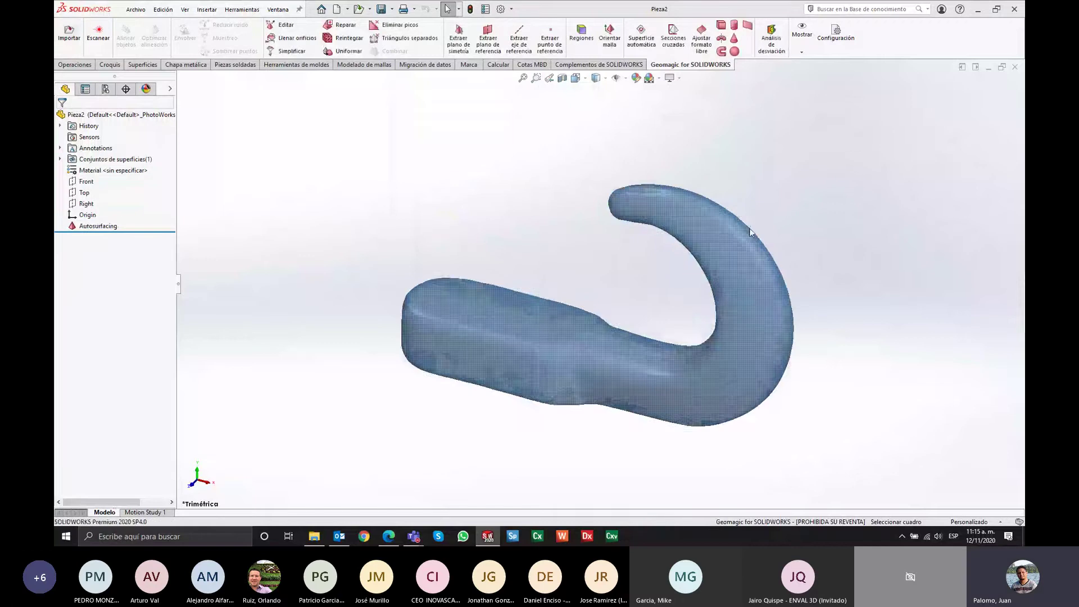
pyautogui.moveTo(653, 430)
pyautogui.mouseDown(button='middle')
pyautogui.moveTo(361, 252)
pyautogui.moveTo(720, 333)
pyautogui.moveTo(487, 369)
pyautogui.mouseUp(button='middle')
pyautogui.moveTo(612, 286)
pyautogui.mouseDown(button='middle')
pyautogui.moveTo(626, 272)
pyautogui.moveTo(598, 306)
pyautogui.moveTo(609, 320)
pyautogui.mouseUp(button='middle')
pyautogui.press('f')
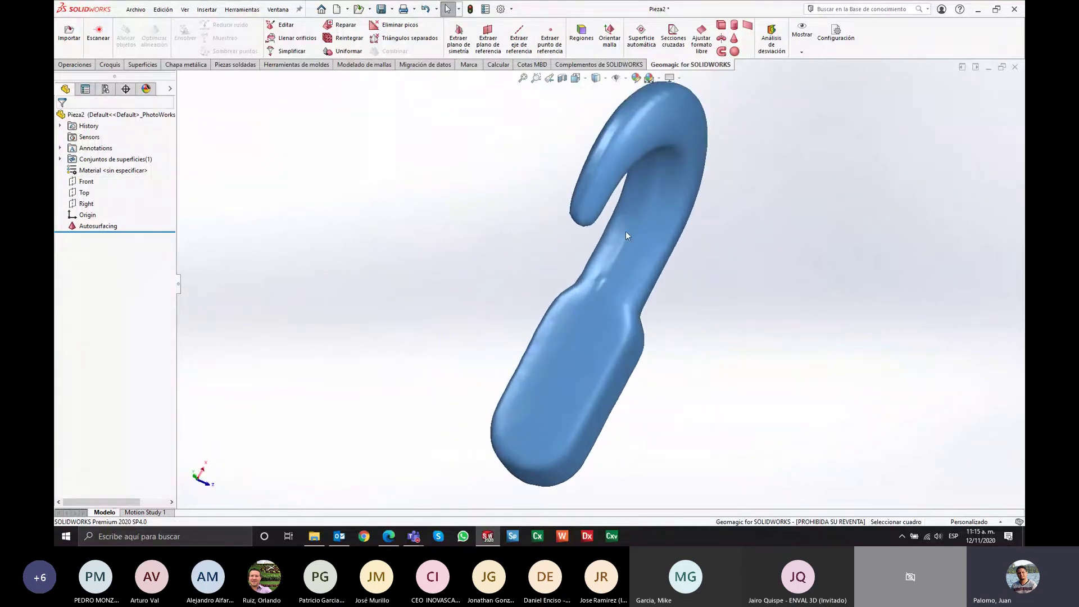
pyautogui.moveTo(625, 231); pyautogui.dragTo(631, 203, button='middle')
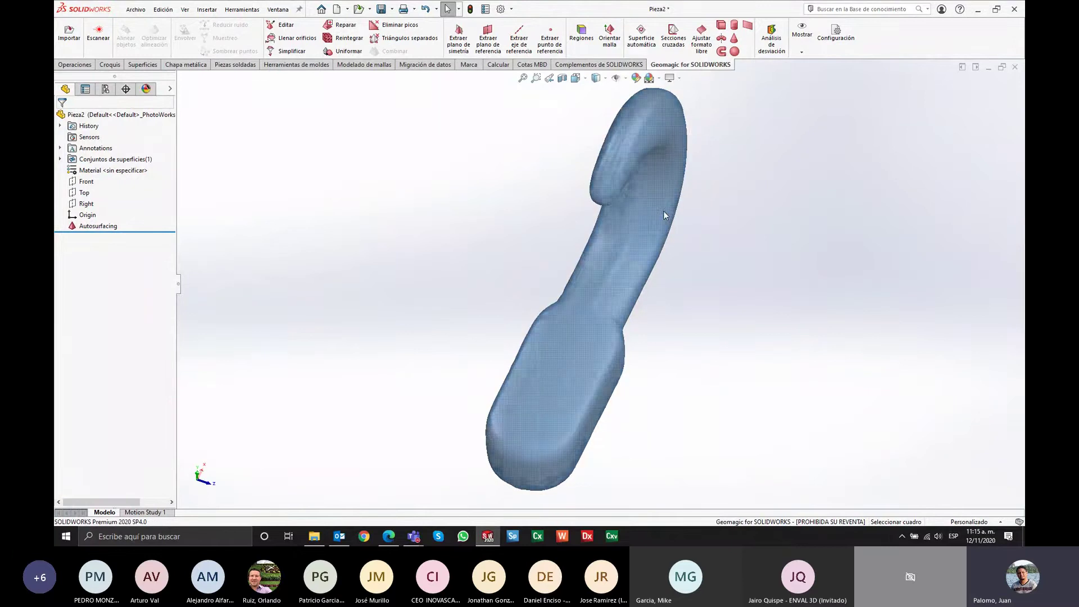
pyautogui.moveTo(663, 211)
pyautogui.mouseDown(button='middle')
pyautogui.moveTo(699, 429)
pyautogui.moveTo(651, 391)
pyautogui.moveTo(486, 368)
pyautogui.moveTo(490, 196)
pyautogui.moveTo(504, 219)
pyautogui.moveTo(547, 224)
pyautogui.mouseUp(button='middle')
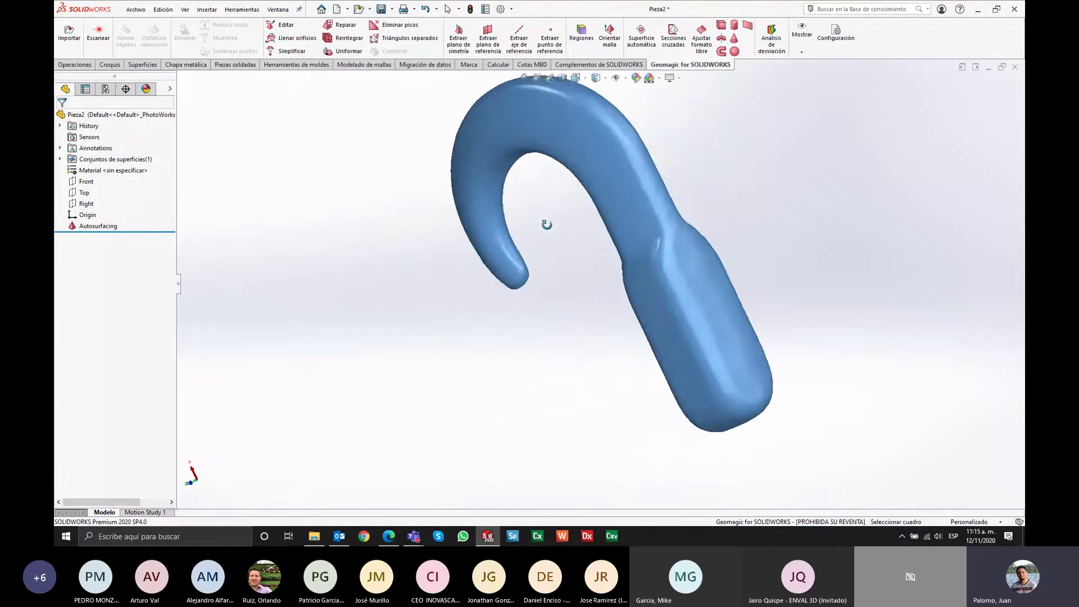
pyautogui.moveTo(303, 136)
pyautogui.mouseDown(button='middle')
pyautogui.moveTo(380, 127)
pyautogui.moveTo(559, 326)
pyautogui.moveTo(550, 248)
pyautogui.moveTo(311, 8)
pyautogui.mouseUp(button='middle')
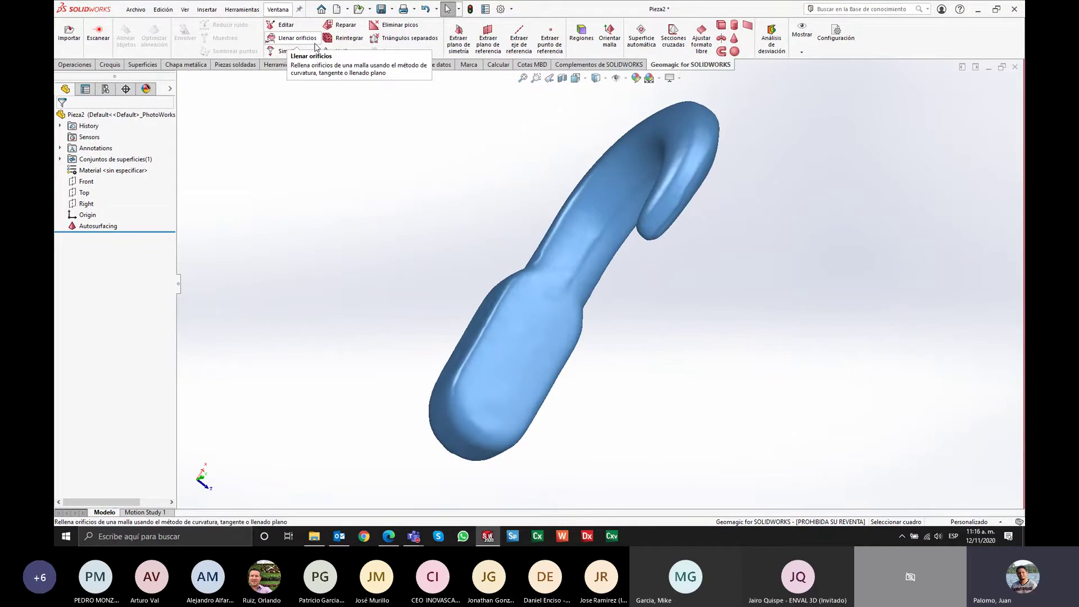
pyautogui.moveTo(651, 265); pyautogui.dragTo(693, 132, button='middle')
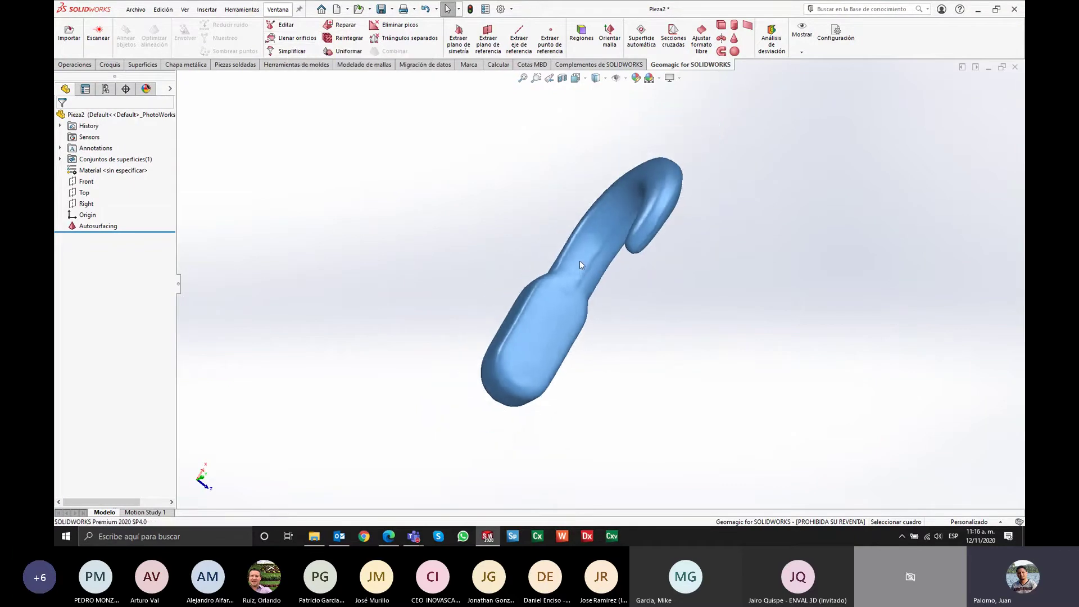
pyautogui.moveTo(579, 261)
pyautogui.mouseDown(button='middle')
pyautogui.moveTo(572, 116)
pyautogui.moveTo(580, 339)
pyautogui.moveTo(617, 205)
pyautogui.moveTo(556, 258)
pyautogui.moveTo(535, 347)
pyautogui.mouseUp(button='middle')
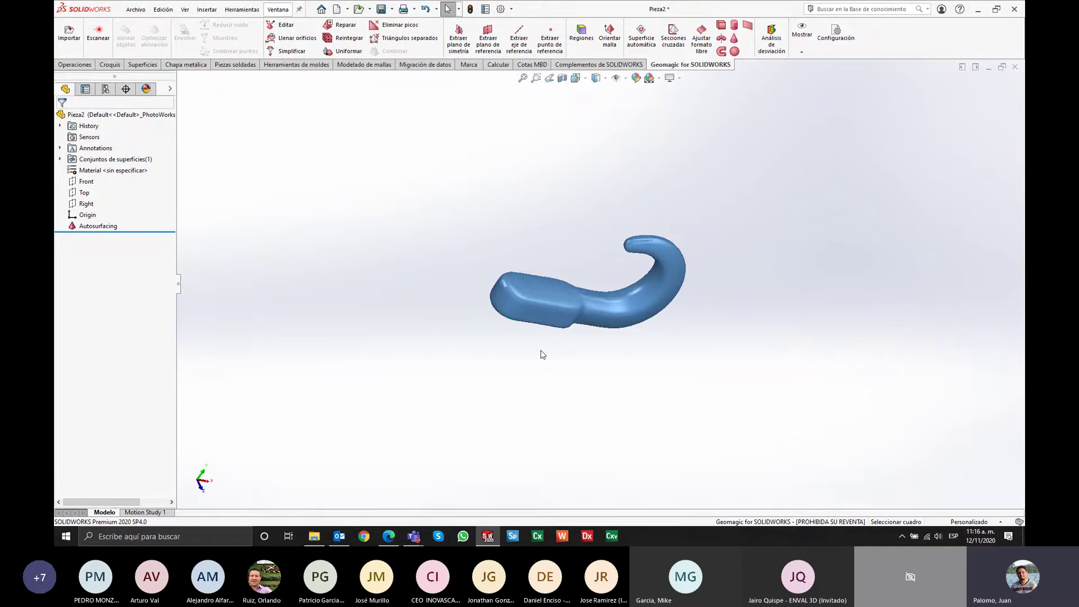
# Launch Superficie automática on the Autosurfacing mesh and orbit it to a diagonal view.
pyautogui.click(639, 45)
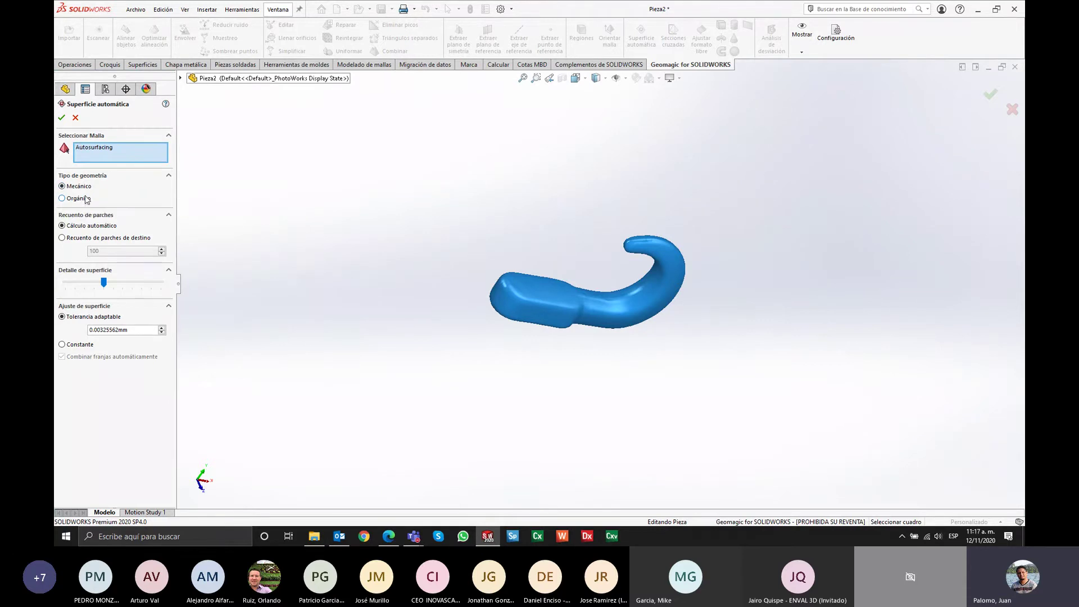
pyautogui.moveTo(412, 229); pyautogui.dragTo(616, 224, button='middle')
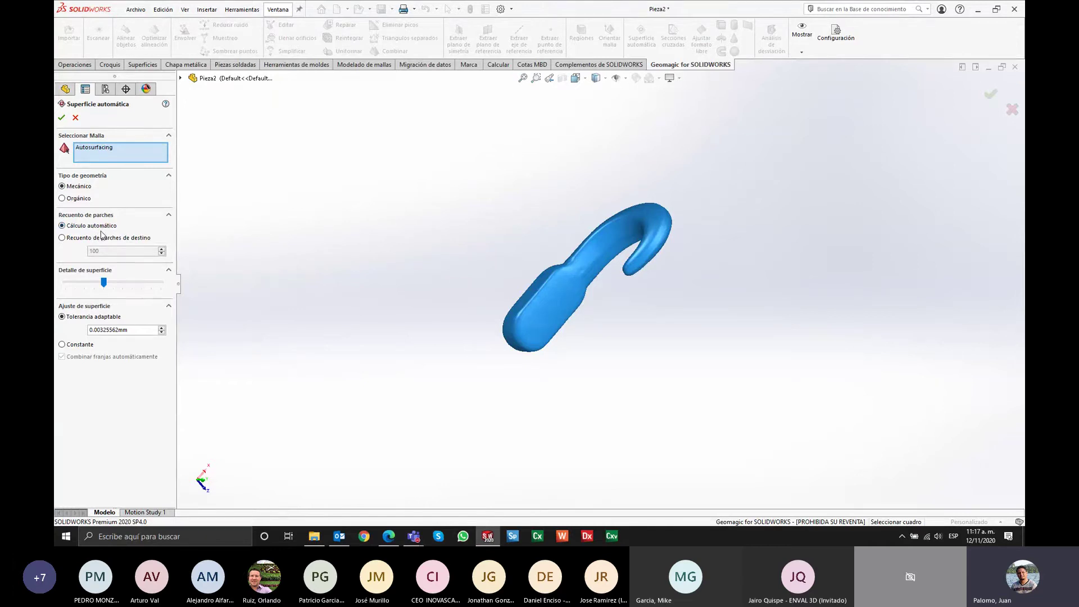
# Run Superficie automática and reveal the new Autosurfacing_Superficie automática1 surface body.
pyautogui.click(61, 119)
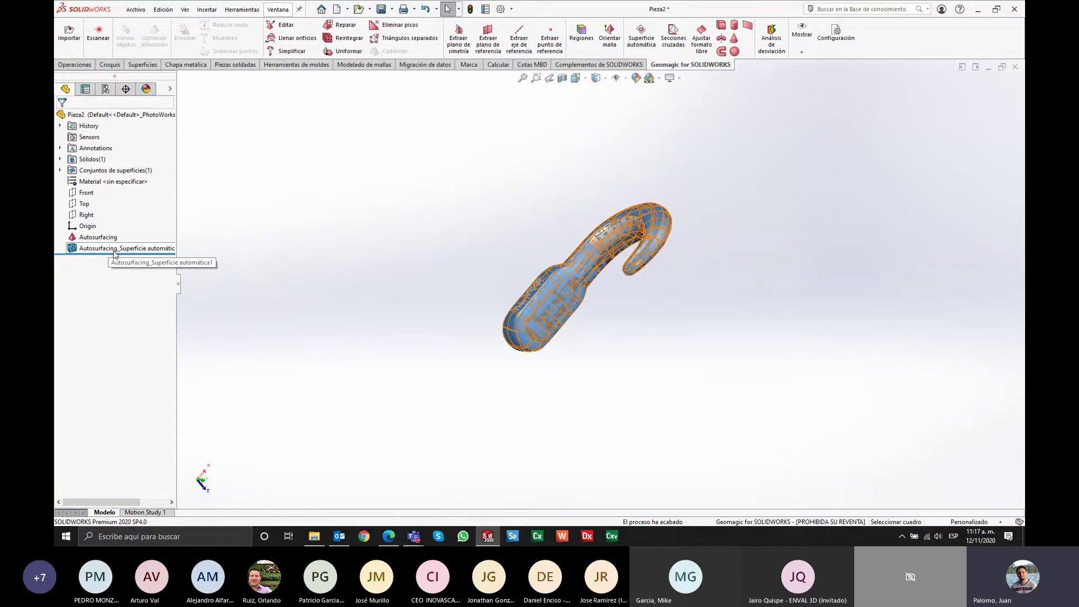
pyautogui.click(170, 89)
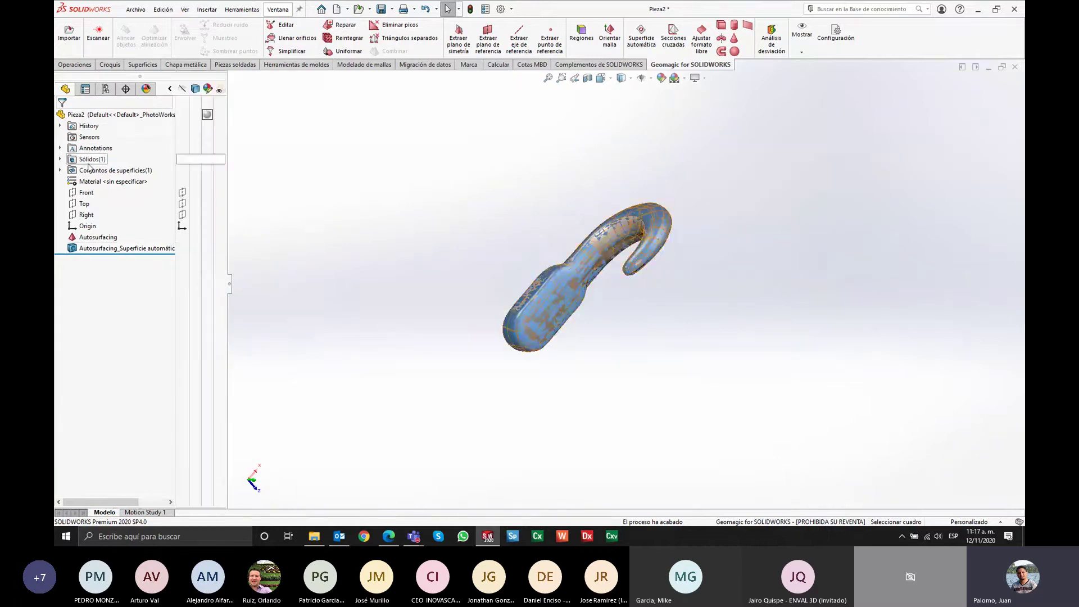
pyautogui.click(60, 170)
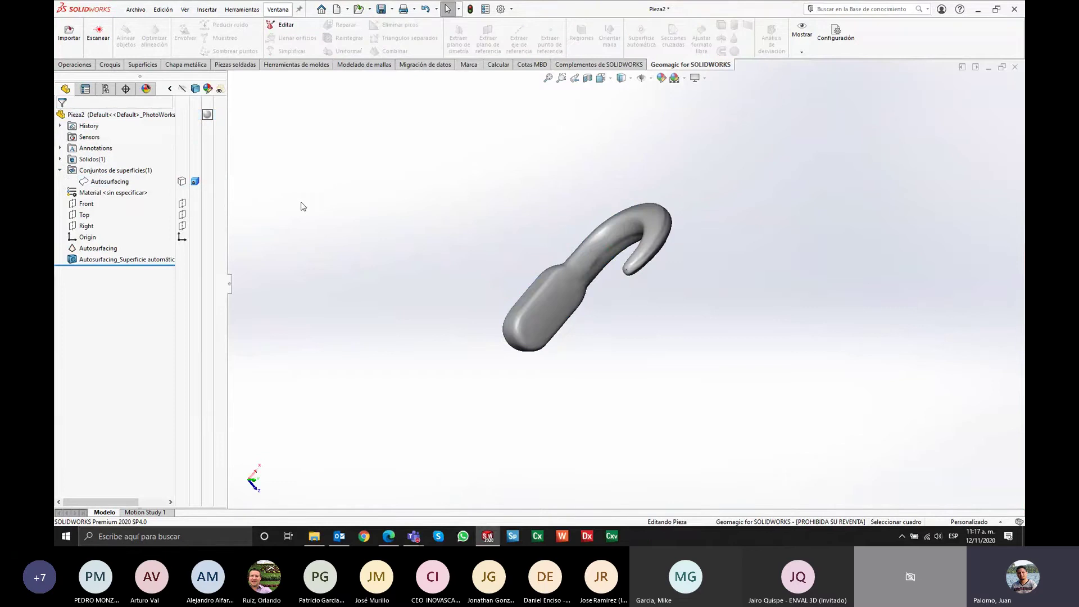
pyautogui.moveTo(624, 291)
pyautogui.mouseDown(button='middle')
pyautogui.moveTo(602, 184)
pyautogui.moveTo(506, 386)
pyautogui.moveTo(496, 346)
pyautogui.moveTo(655, 221)
pyautogui.mouseUp(button='middle')
# Switch to Shaded with Edges and orbit and zoom to inspect the patch layout.
pyautogui.click(621, 78)
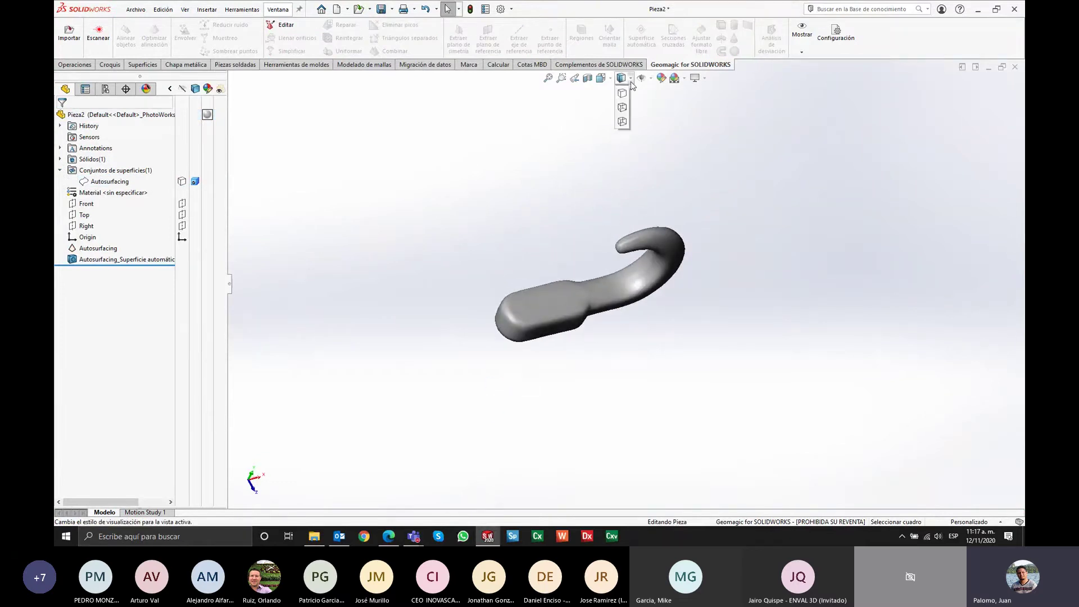
pyautogui.click(625, 97)
pyautogui.scroll(-4, 591, 260)
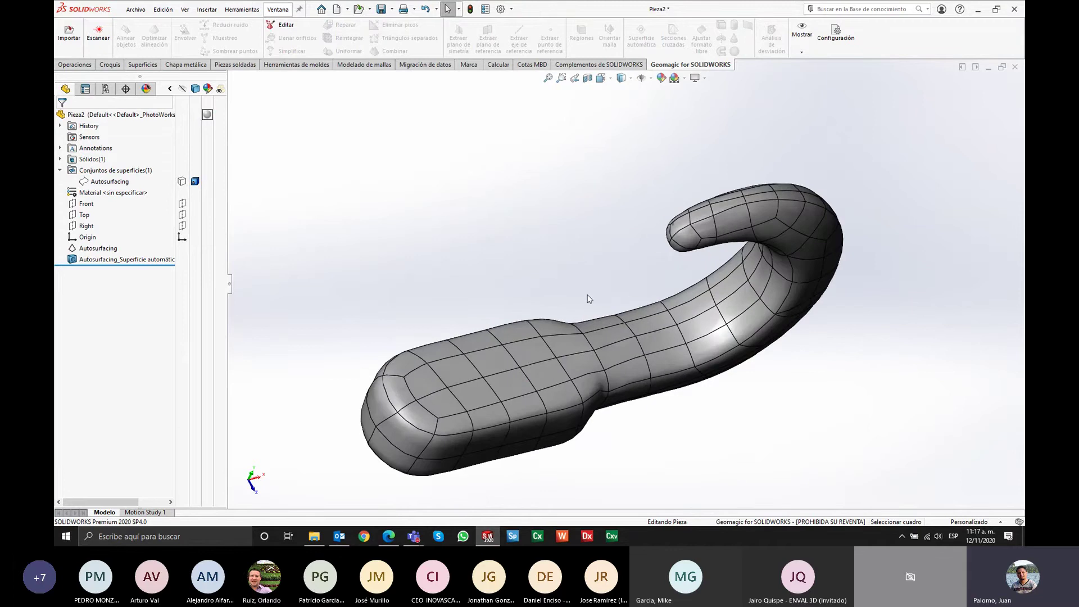
pyautogui.moveTo(476, 369); pyautogui.dragTo(446, 415, button='middle')
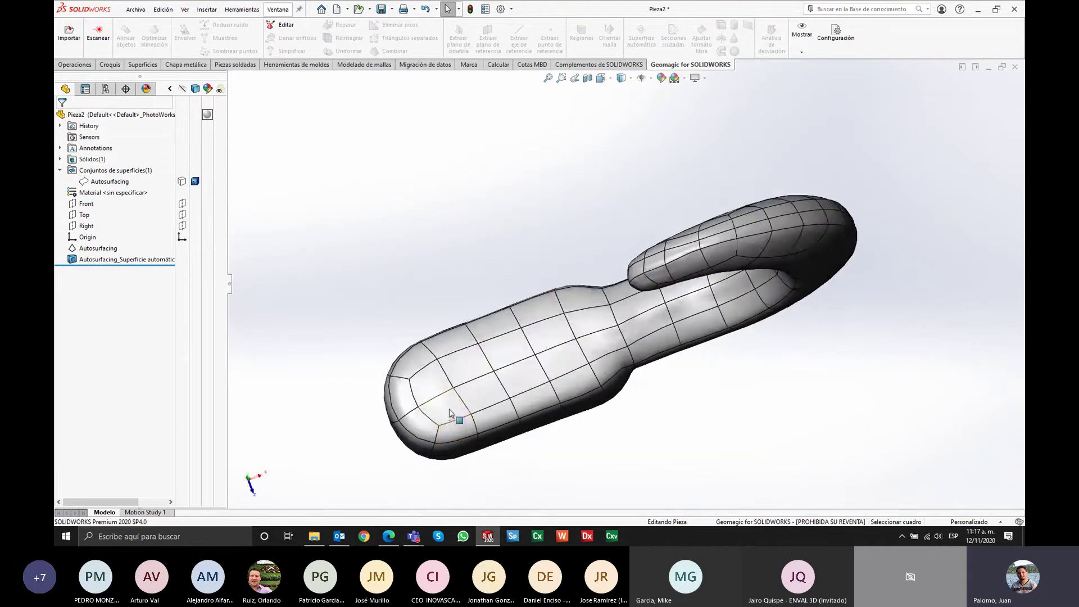
pyautogui.scroll(-4, 462, 334)
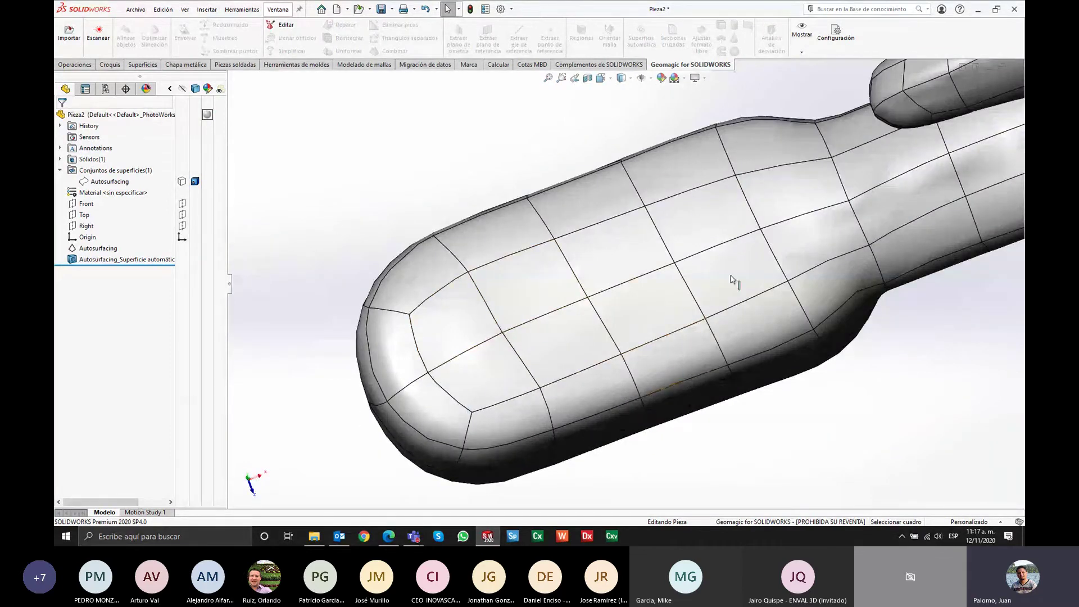
pyautogui.scroll(2, 771, 247)
pyautogui.scroll(-4, 672, 236)
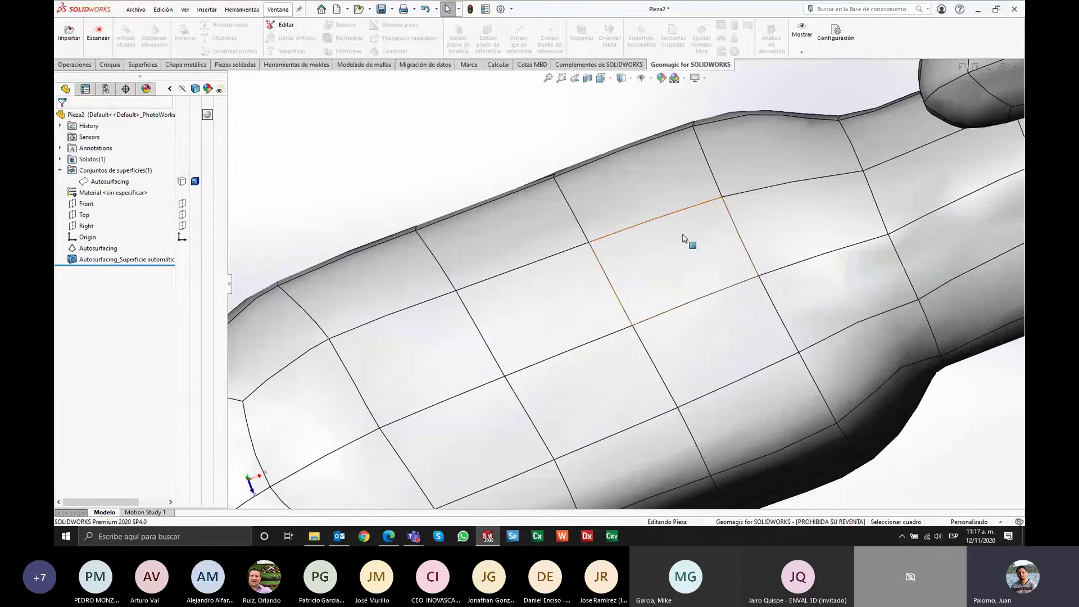
pyautogui.scroll(6, 676, 243)
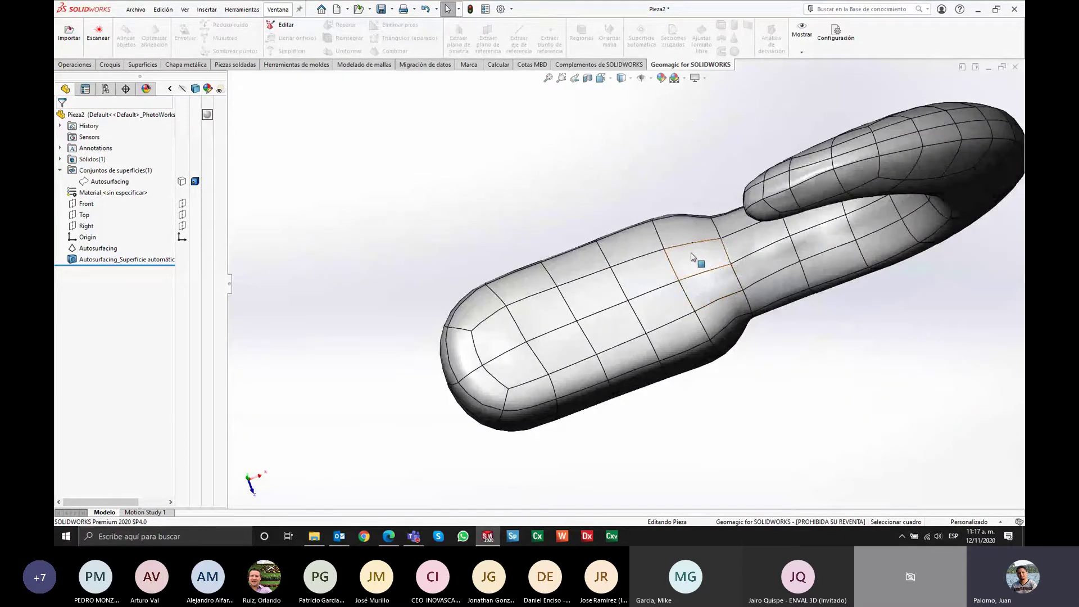
pyautogui.moveTo(728, 282)
pyautogui.mouseDown(button='middle')
pyautogui.moveTo(765, 323)
pyautogui.moveTo(777, 279)
pyautogui.mouseUp(button='middle')
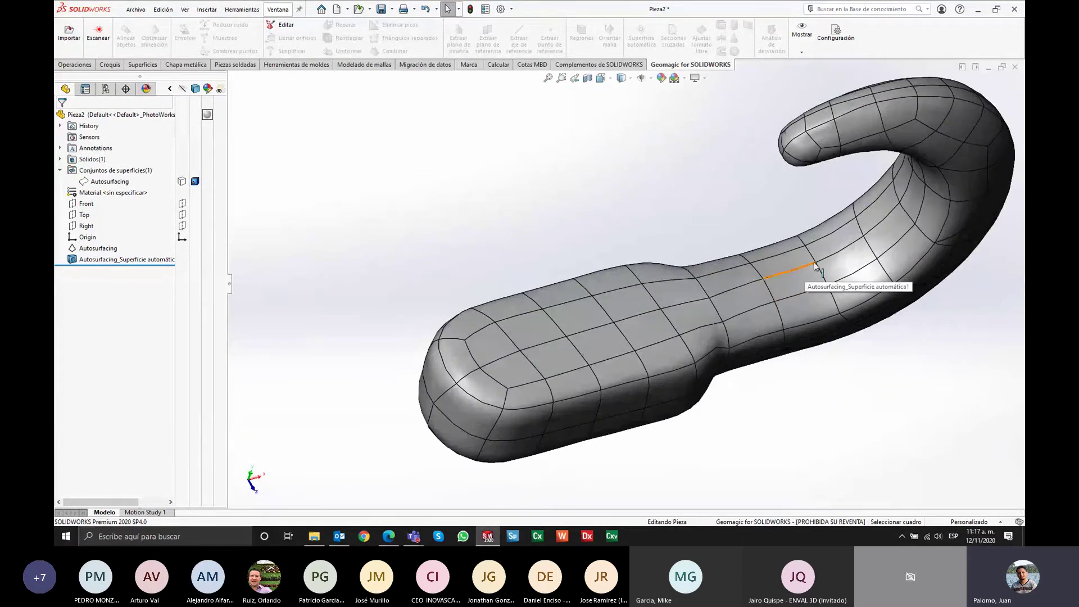
pyautogui.moveTo(783, 363)
pyautogui.mouseDown(button='middle')
pyautogui.moveTo(735, 137)
pyautogui.moveTo(801, 156)
pyautogui.moveTo(838, 111)
pyautogui.moveTo(791, 334)
pyautogui.mouseUp(button='middle')
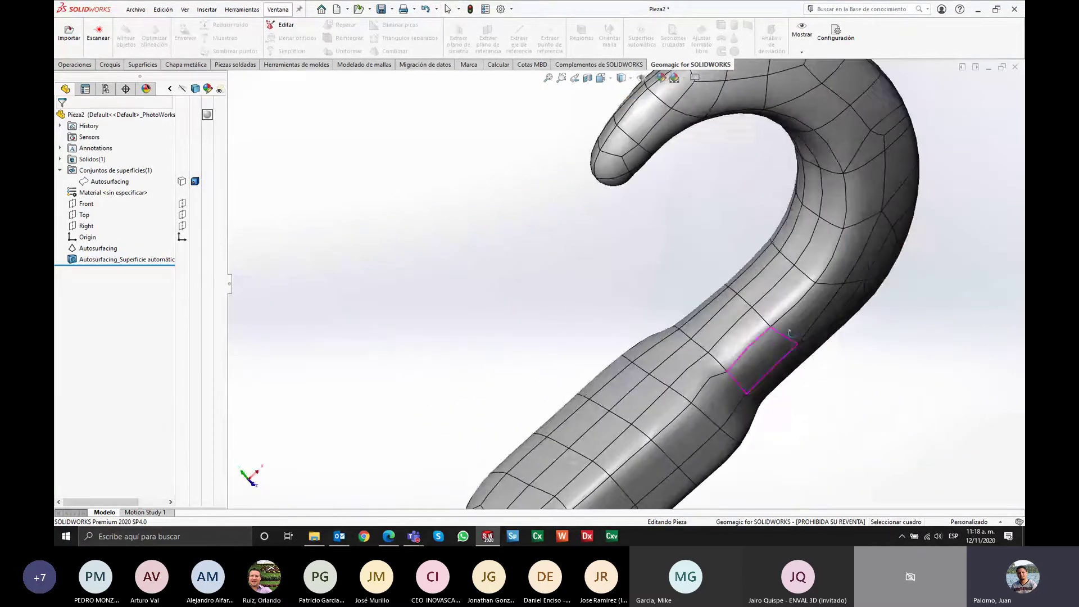
pyautogui.click(588, 78)
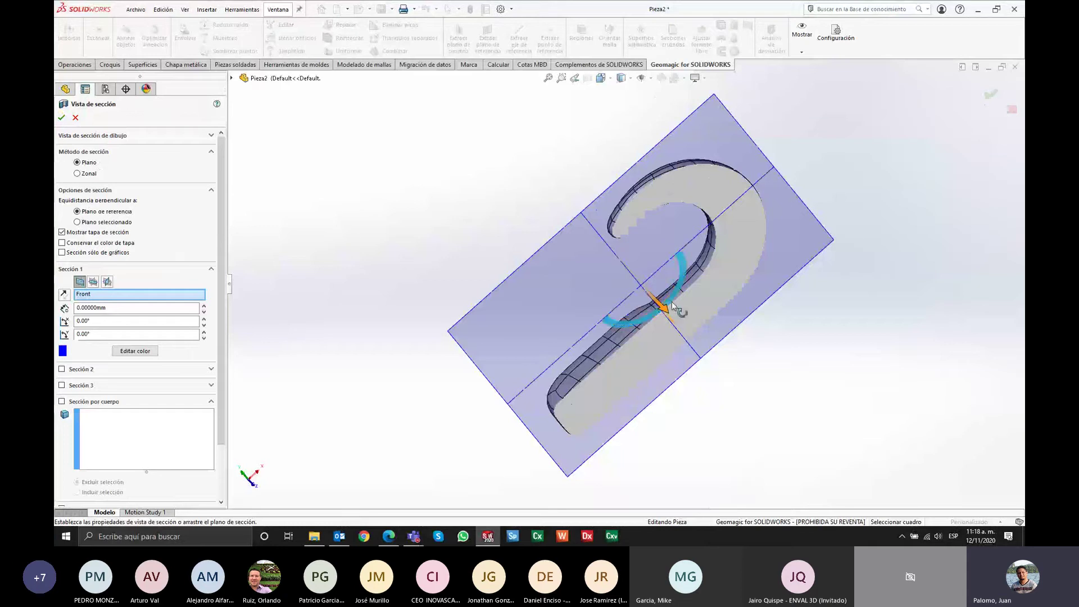
pyautogui.click(61, 118)
pyautogui.moveTo(742, 325)
pyautogui.mouseDown(button='middle')
pyautogui.moveTo(810, 229)
pyautogui.moveTo(763, 191)
pyautogui.moveTo(733, 218)
pyautogui.mouseUp(button='middle')
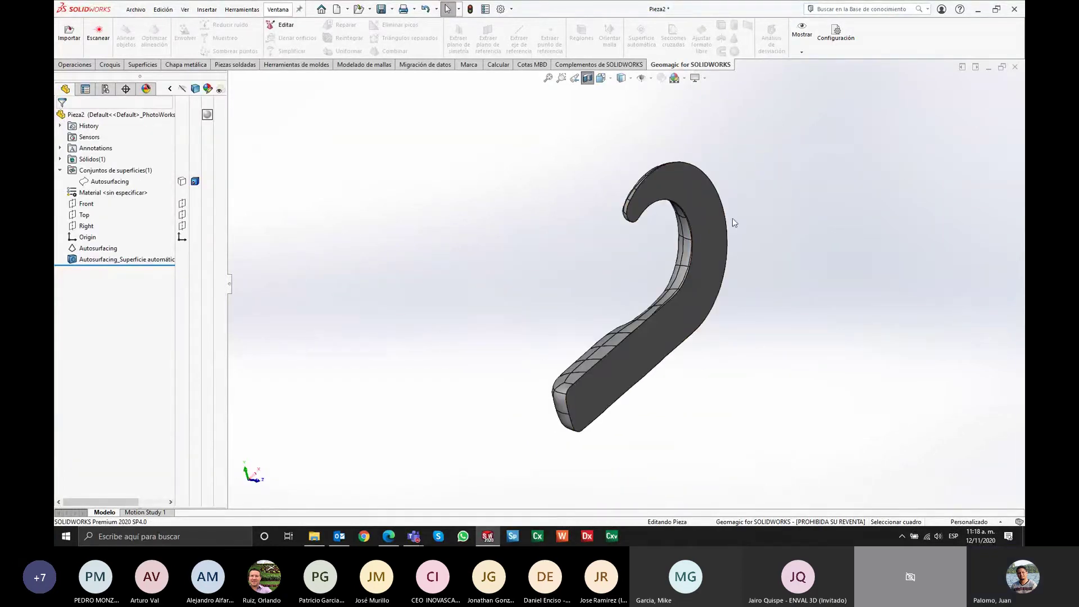
pyautogui.click(587, 79)
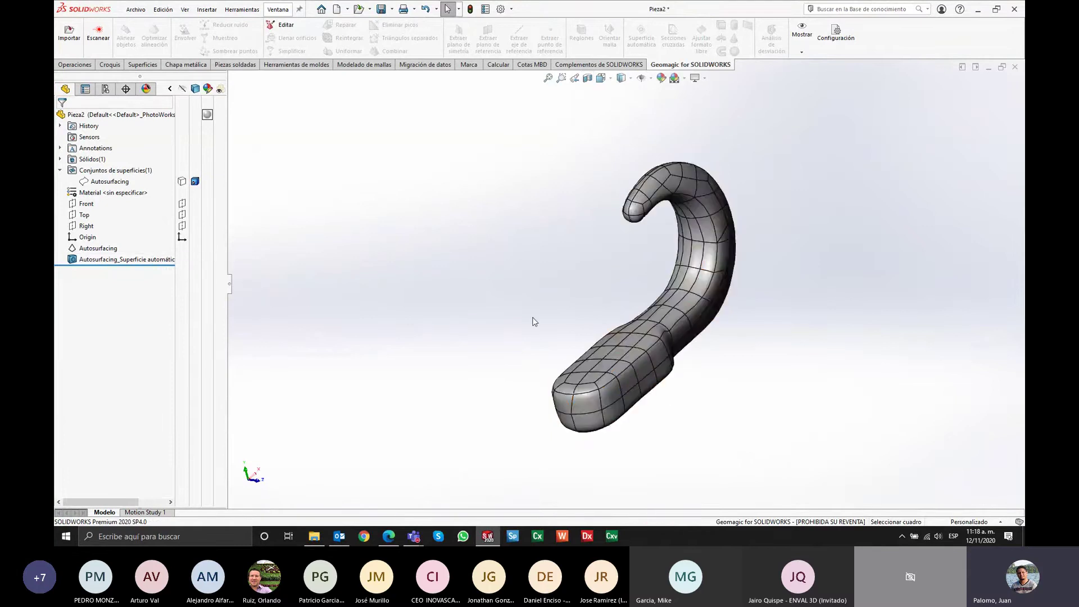
pyautogui.moveTo(535, 322); pyautogui.dragTo(609, 330, button='middle')
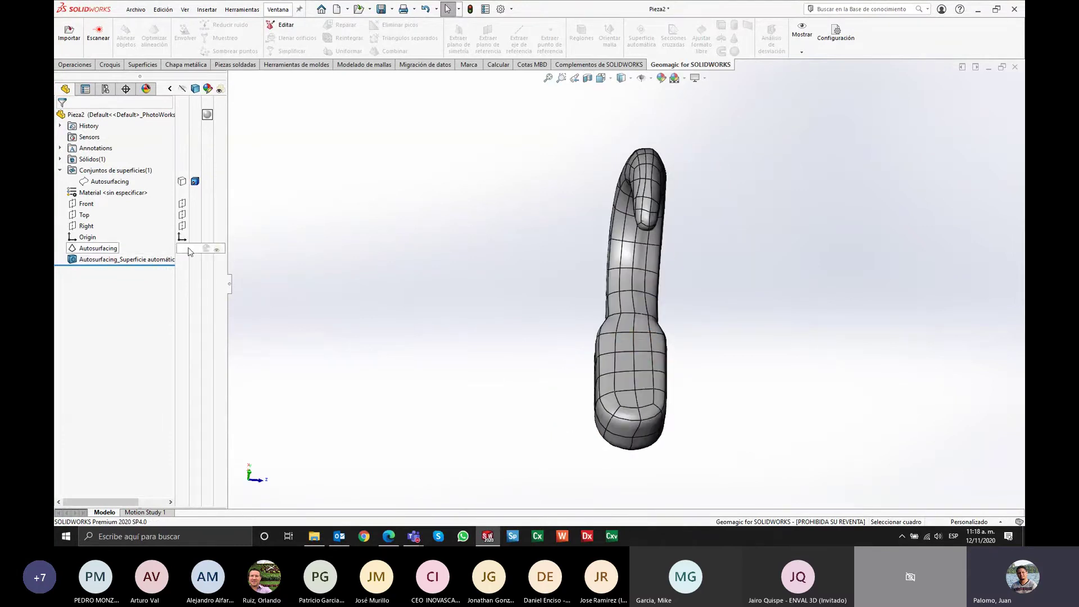
pyautogui.moveTo(86, 226)
pyautogui.mouseDown()
pyautogui.moveTo(797, 379)
pyautogui.moveTo(715, 357)
pyautogui.mouseUp()
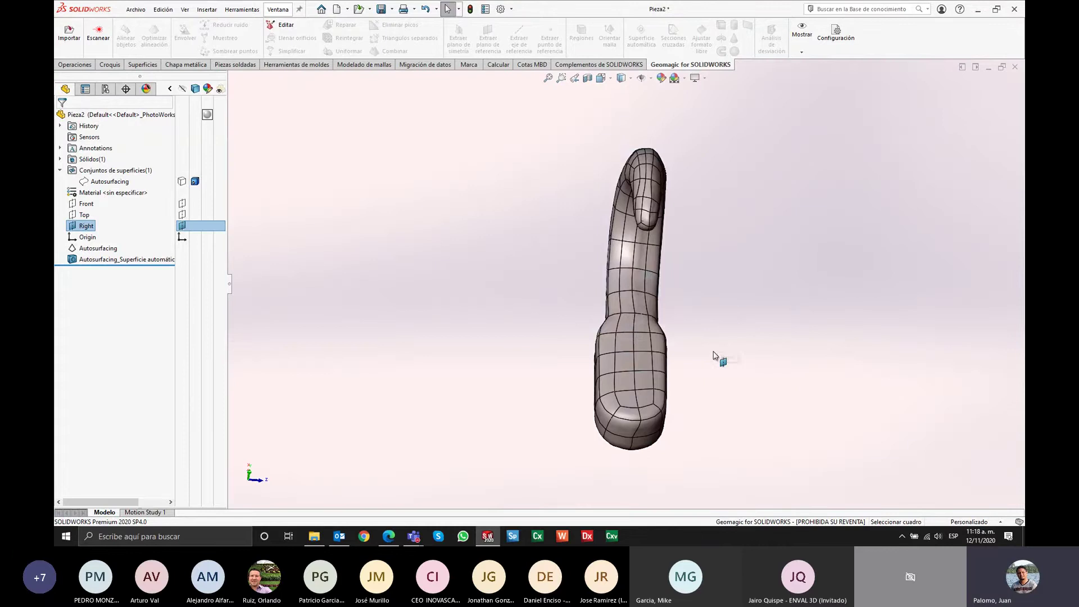
pyautogui.scroll(5, 707, 357)
pyautogui.moveTo(590, 258)
pyautogui.mouseDown(button='middle')
pyautogui.moveTo(698, 239)
pyautogui.moveTo(683, 248)
pyautogui.mouseUp(button='middle')
pyautogui.press('Escape')
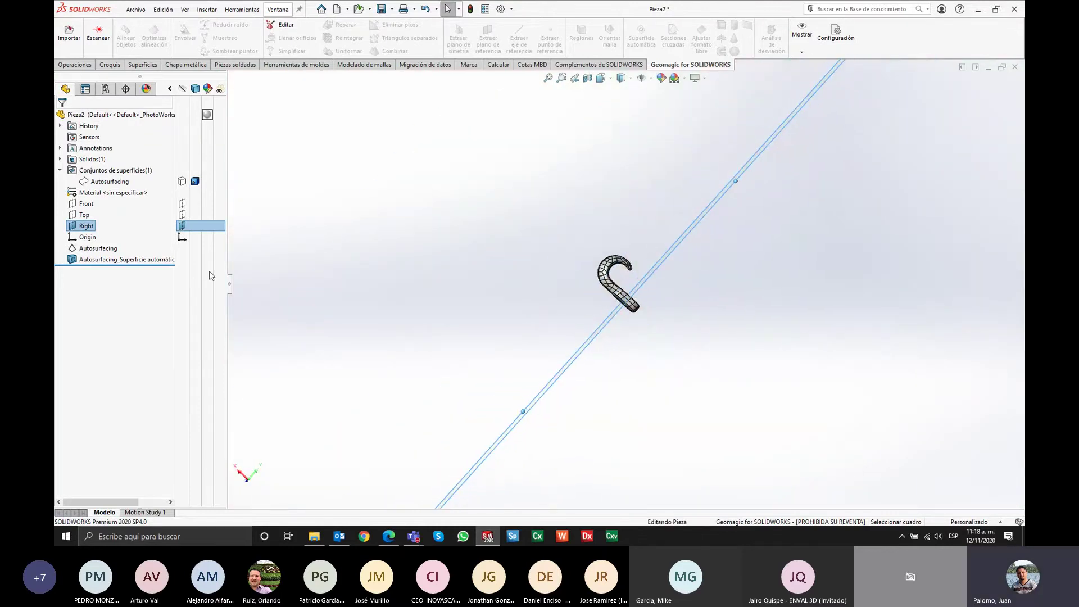
pyautogui.press('Escape')
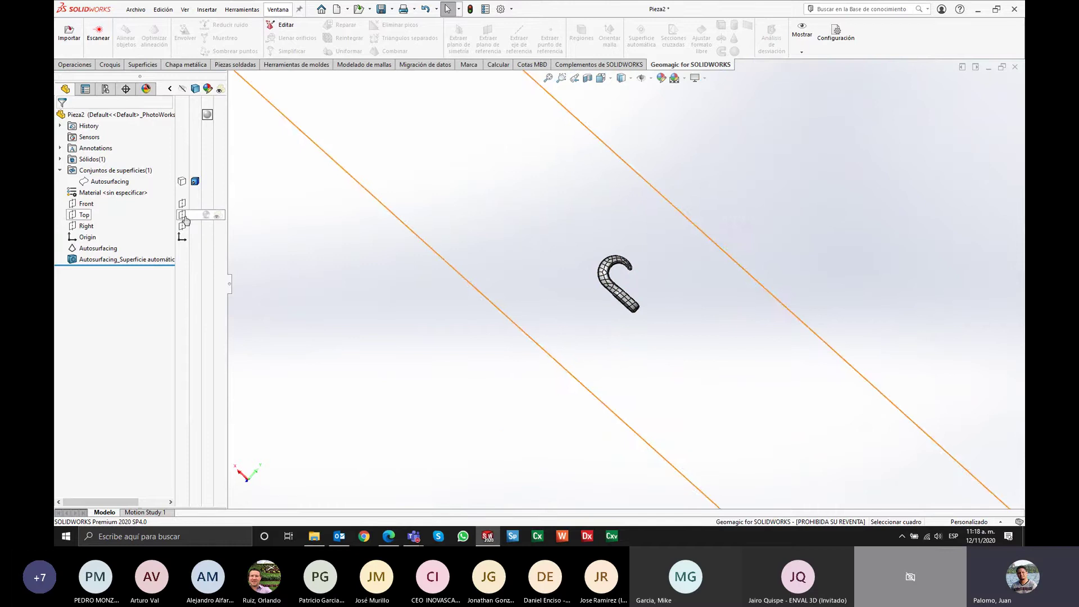
pyautogui.click(184, 207)
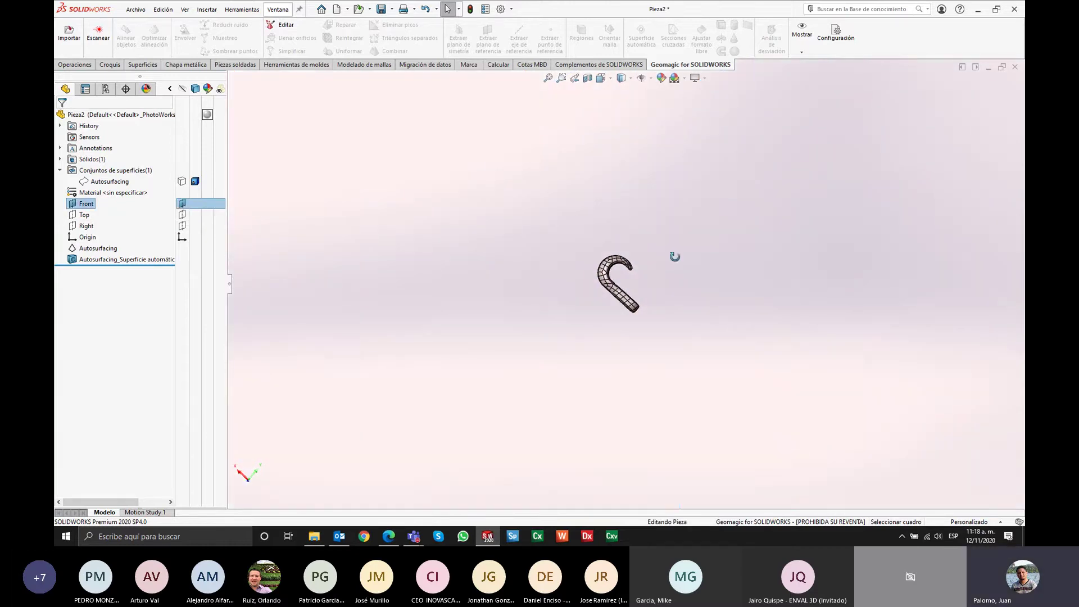
pyautogui.moveTo(673, 253); pyautogui.dragTo(571, 280, button='middle')
pyautogui.click(182, 214)
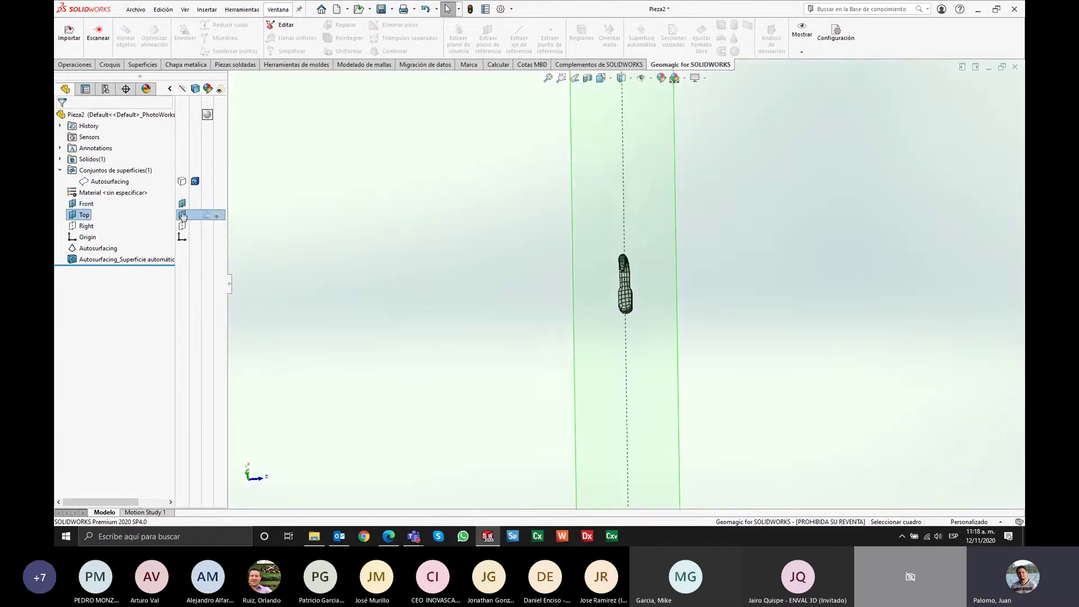
pyautogui.moveTo(478, 276)
pyautogui.mouseDown(button='middle')
pyautogui.moveTo(544, 289)
pyautogui.moveTo(590, 251)
pyautogui.moveTo(557, 253)
pyautogui.moveTo(540, 190)
pyautogui.moveTo(549, 174)
pyautogui.moveTo(541, 228)
pyautogui.moveTo(655, 303)
pyautogui.mouseUp(button='middle')
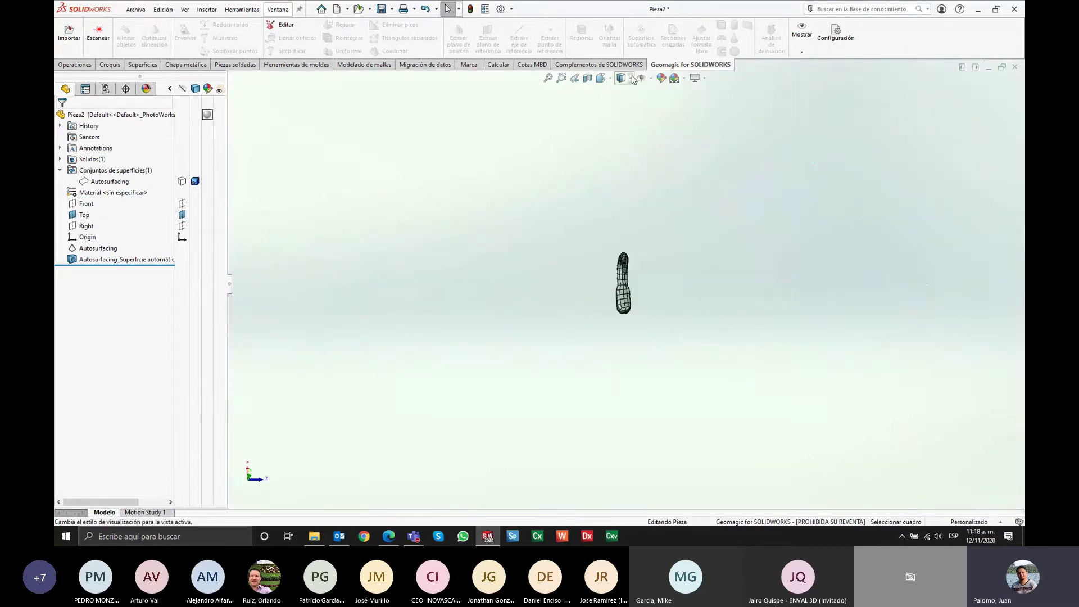
# Start a sketch on the Top plane and view it Normal To.
pyautogui.click(110, 65)
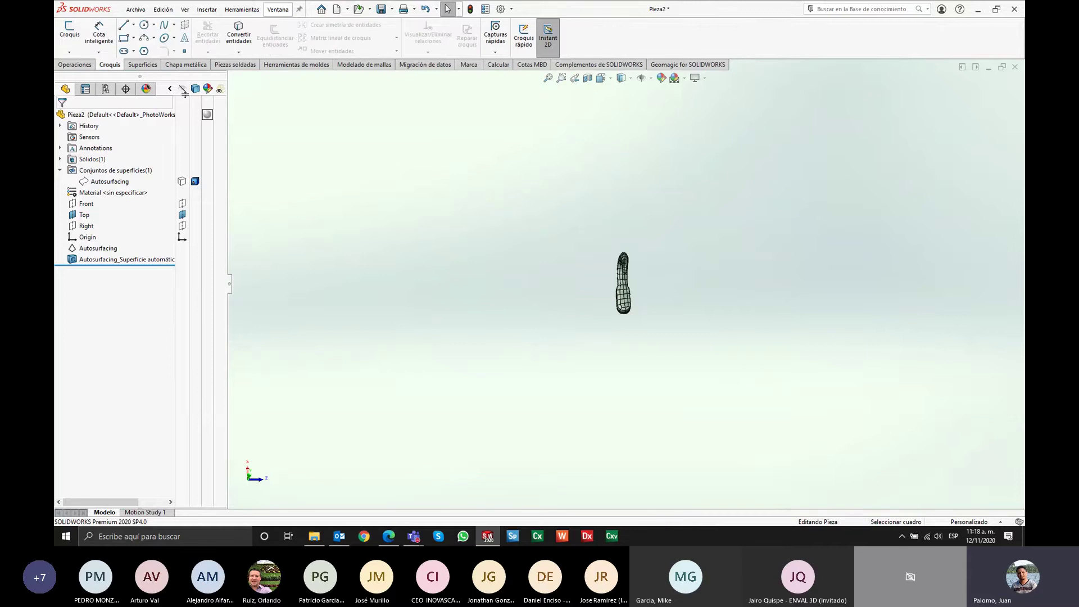
pyautogui.click(533, 252)
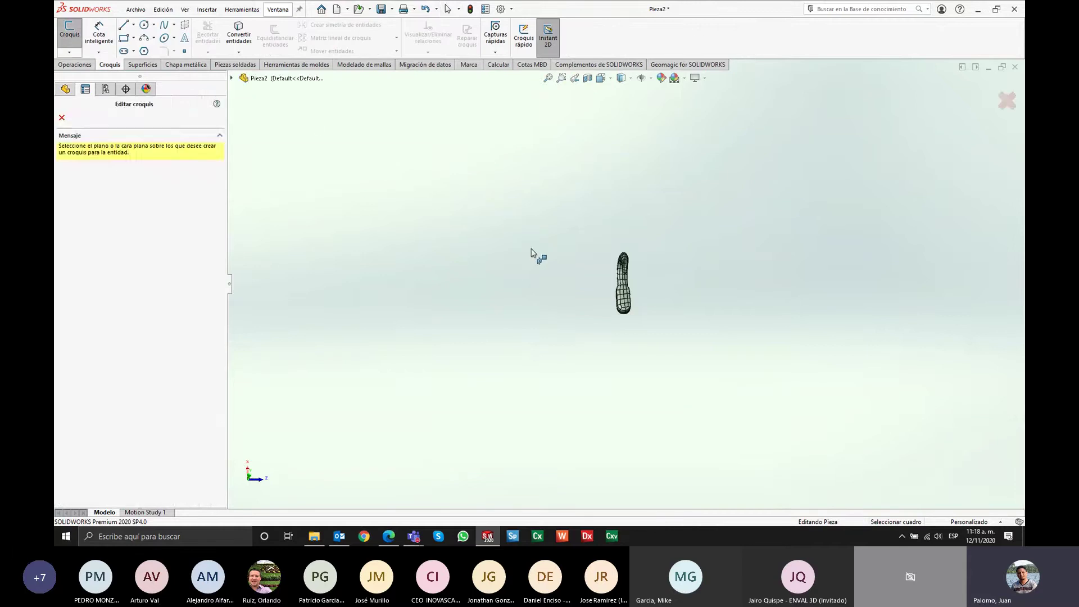
pyautogui.click(533, 252)
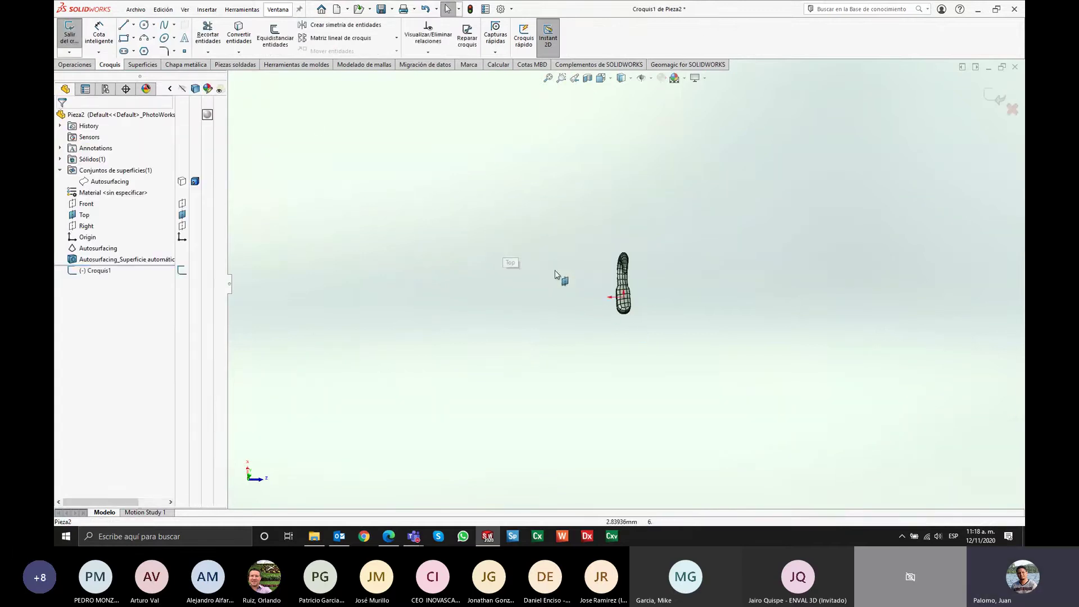
pyautogui.press('space')
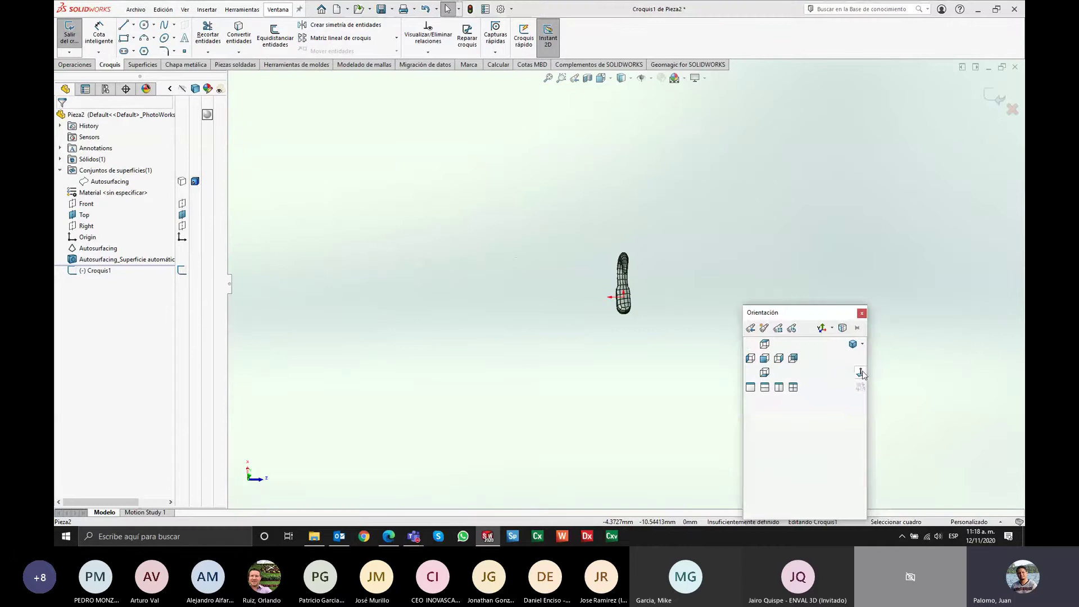
pyautogui.click(861, 373)
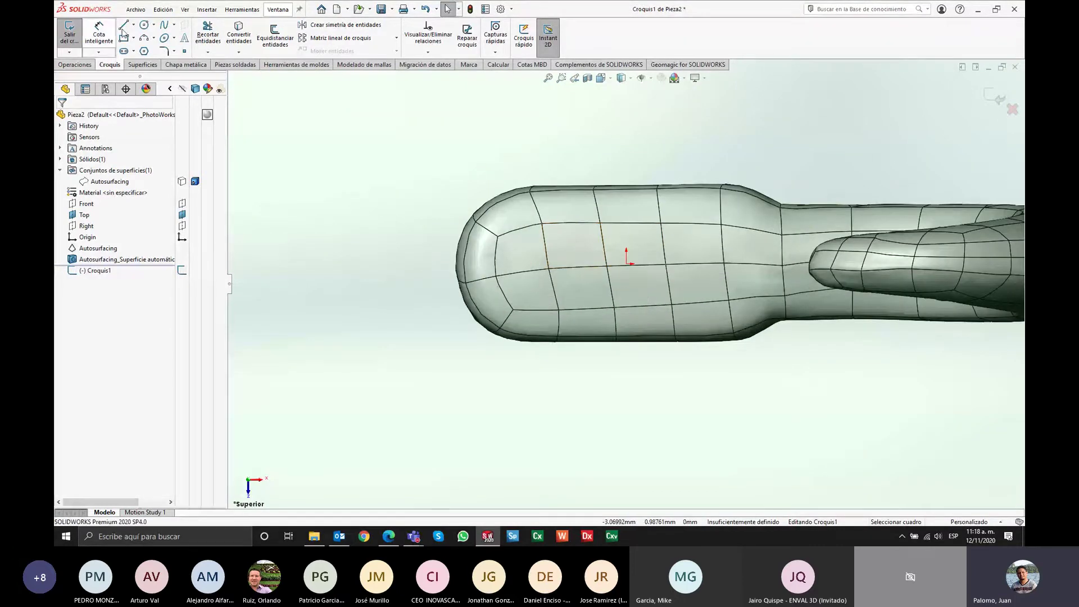
# Draw a straight slot along the hook's shank end and exit Croquis1.
pyautogui.click(123, 51)
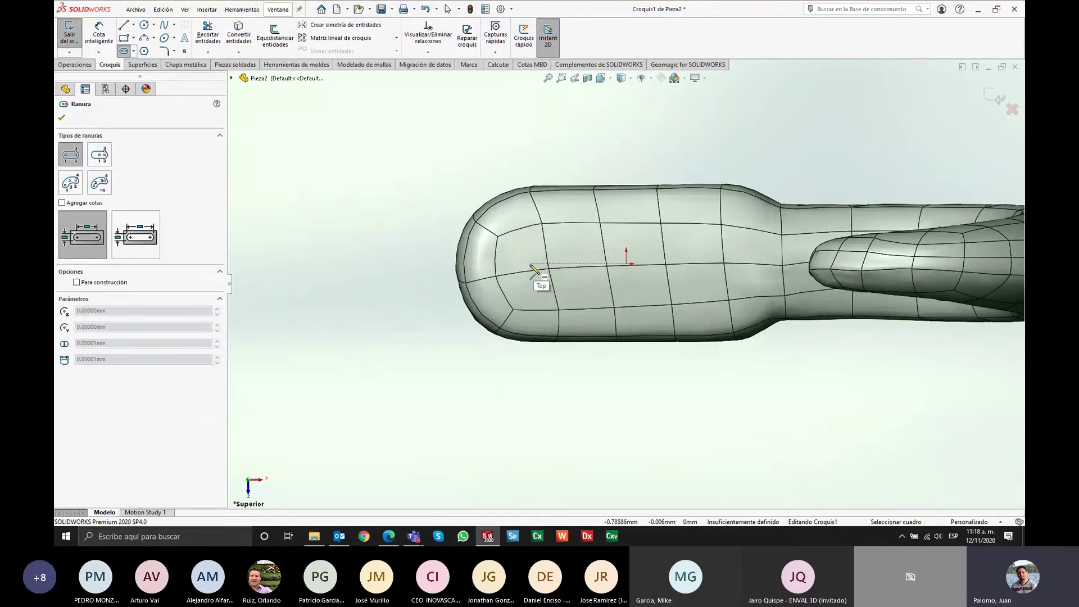
pyautogui.click(531, 265)
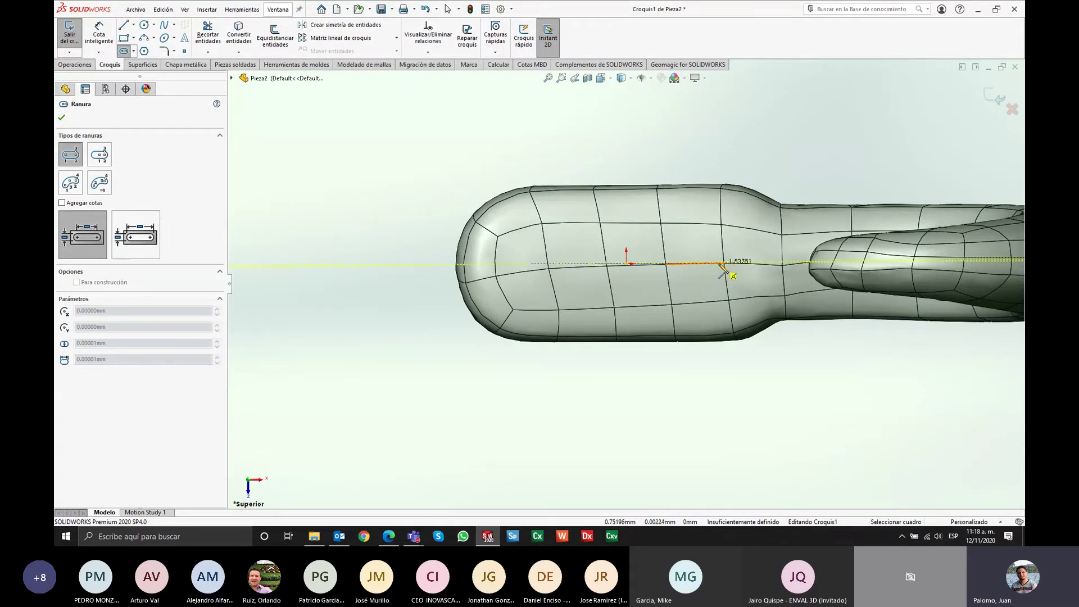
pyautogui.click(752, 261)
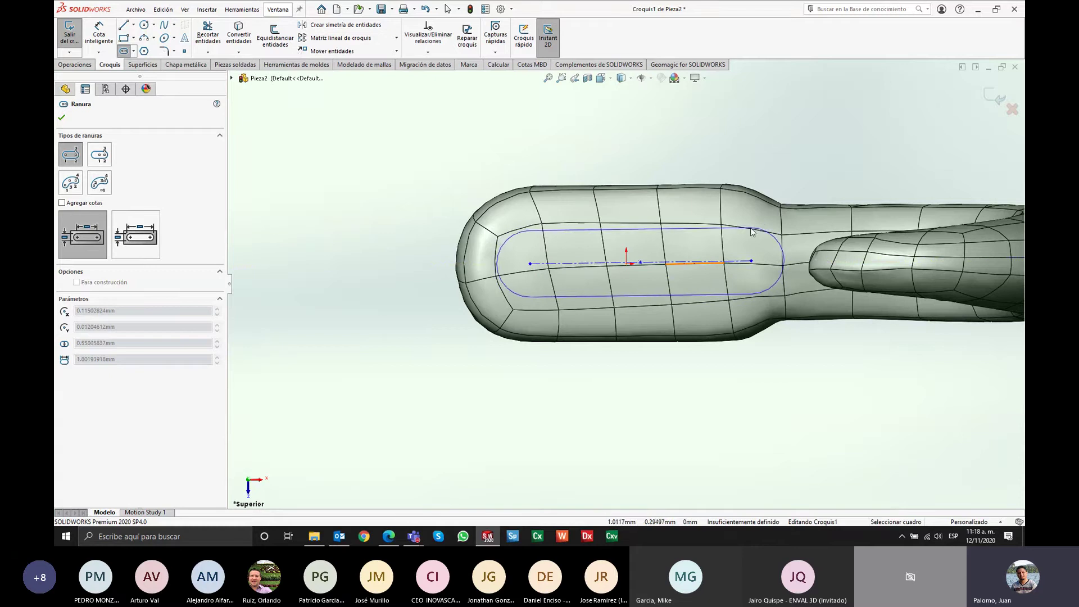
pyautogui.click(753, 232)
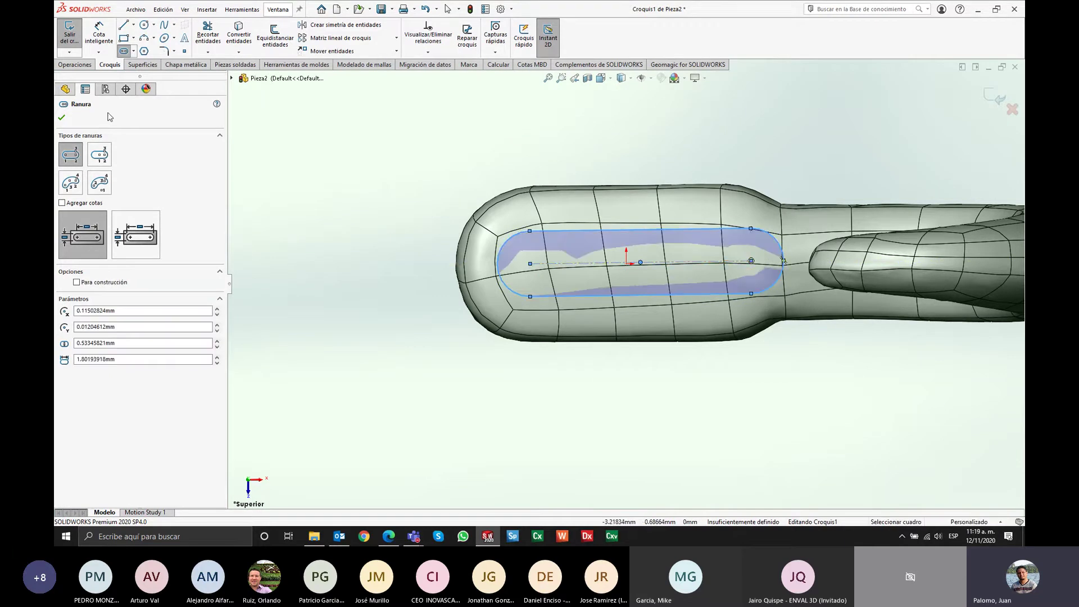
pyautogui.click(62, 118)
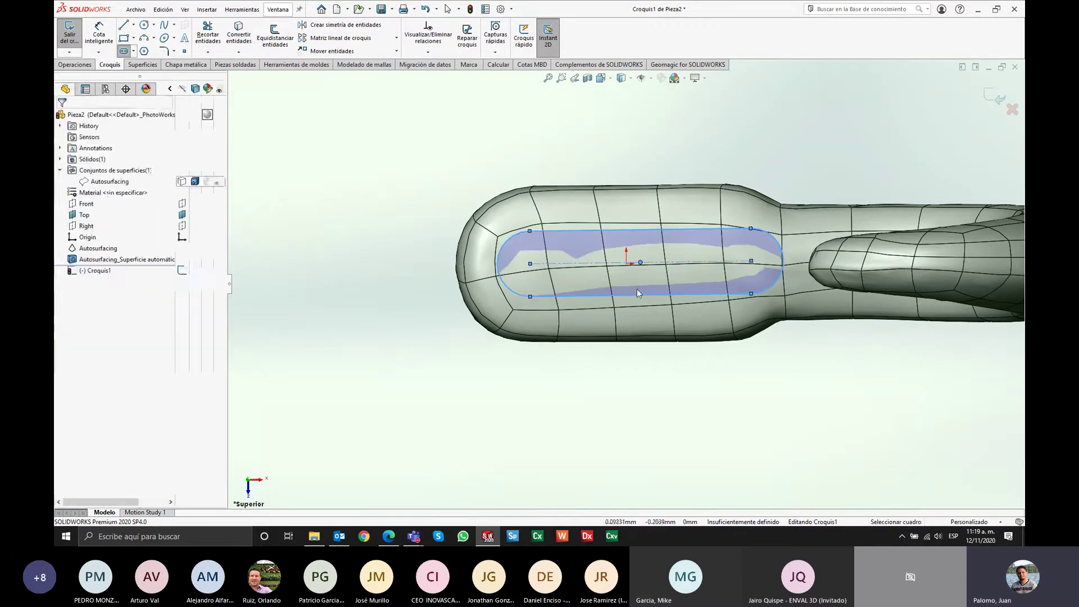
pyautogui.click(998, 101)
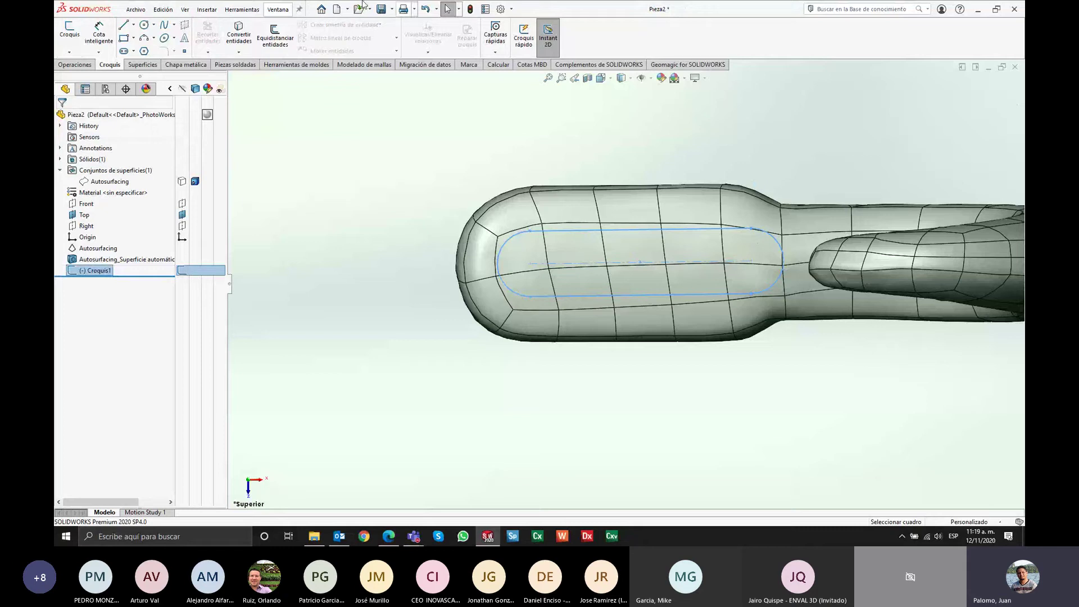
# Cut-extrude the slot Through All in both directions as Cortar-Extruir1.
pyautogui.click(75, 65)
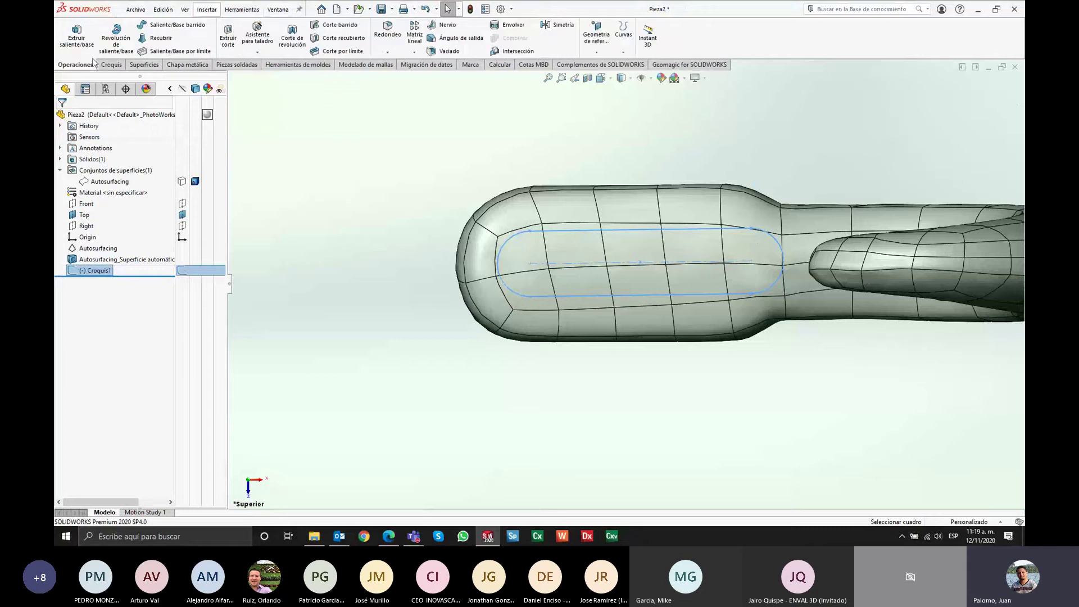
pyautogui.click(229, 37)
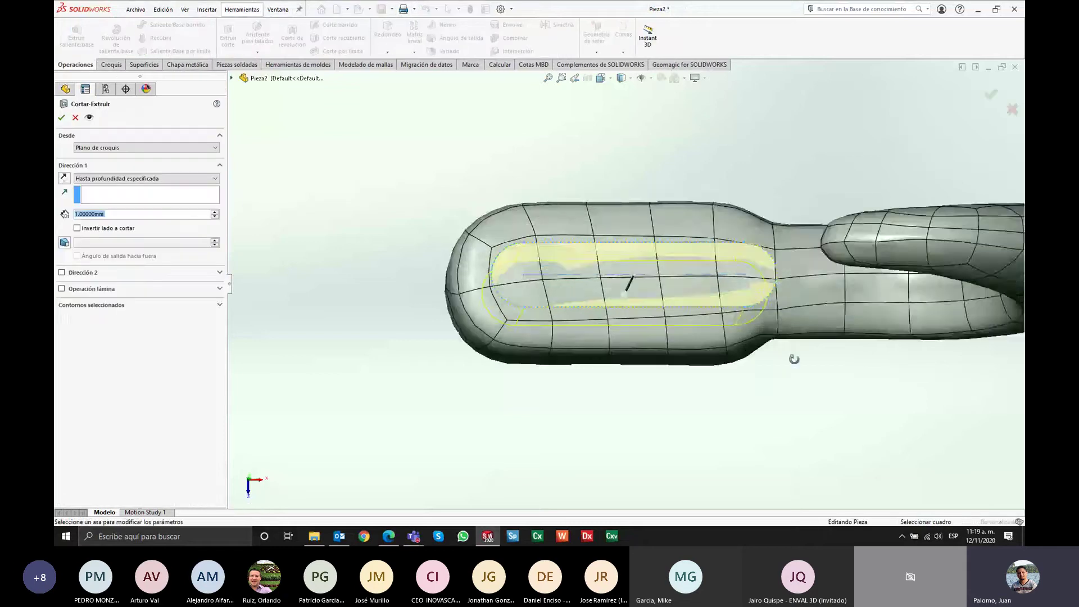
pyautogui.moveTo(795, 356)
pyautogui.mouseDown(button='middle')
pyautogui.moveTo(795, 242)
pyautogui.moveTo(629, 400)
pyautogui.mouseUp(button='middle')
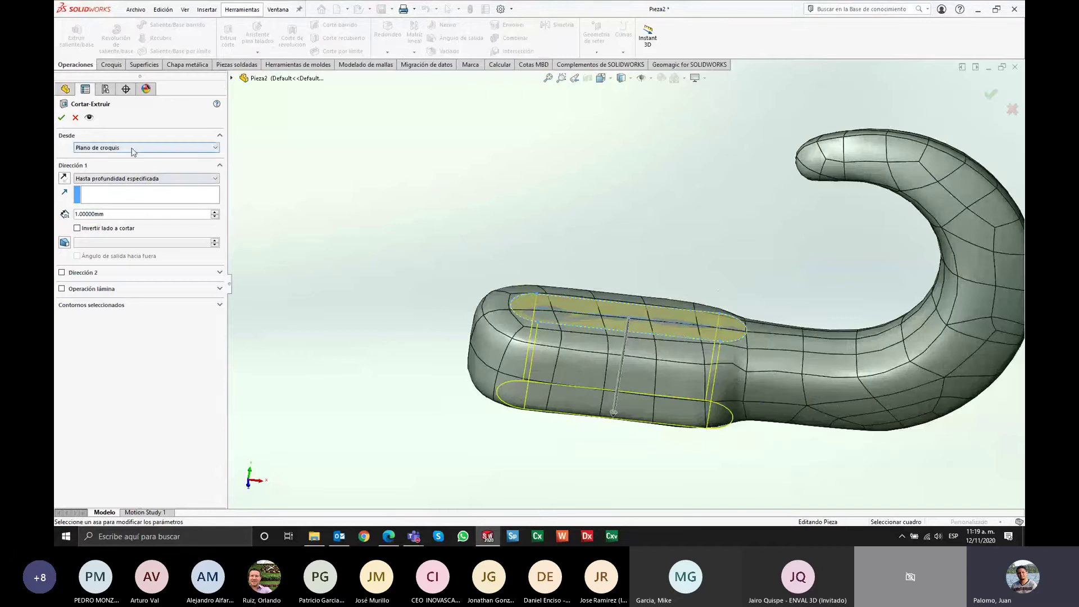
pyautogui.click(121, 178)
pyautogui.click(98, 194)
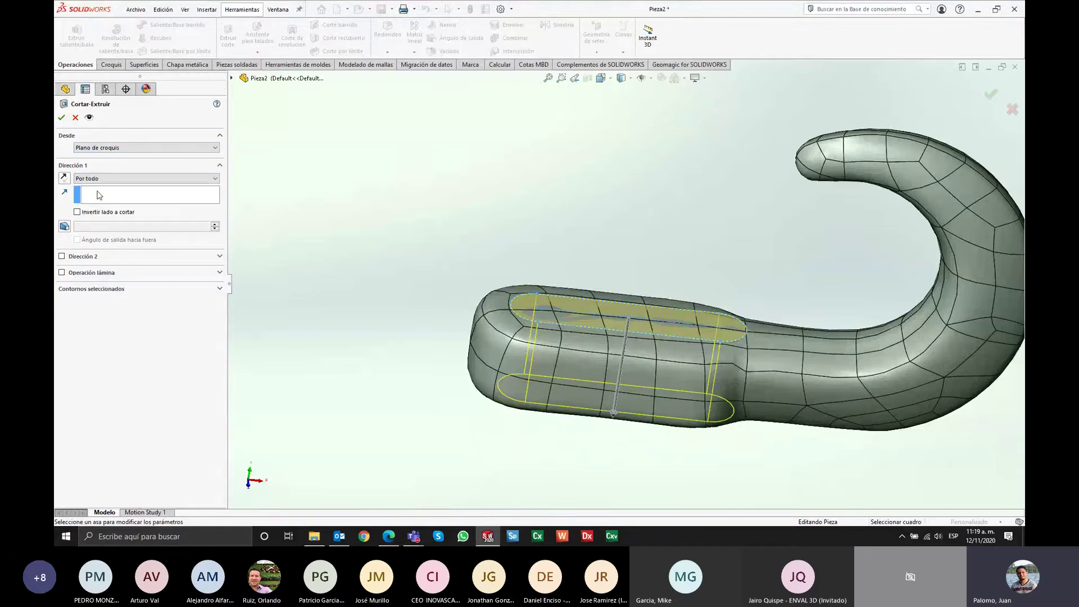
pyautogui.click(62, 256)
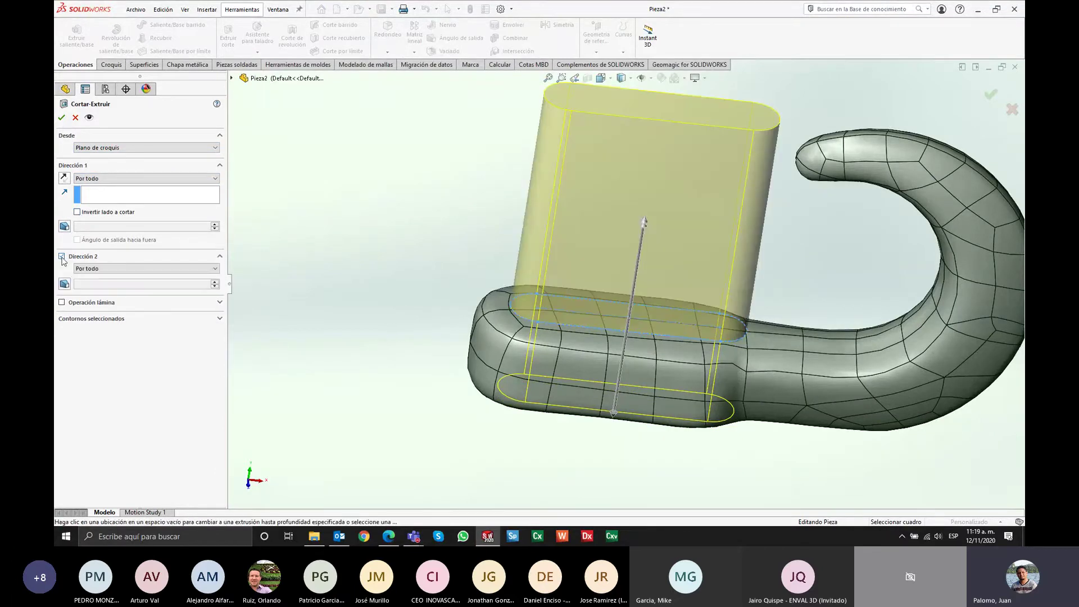
pyautogui.click(62, 117)
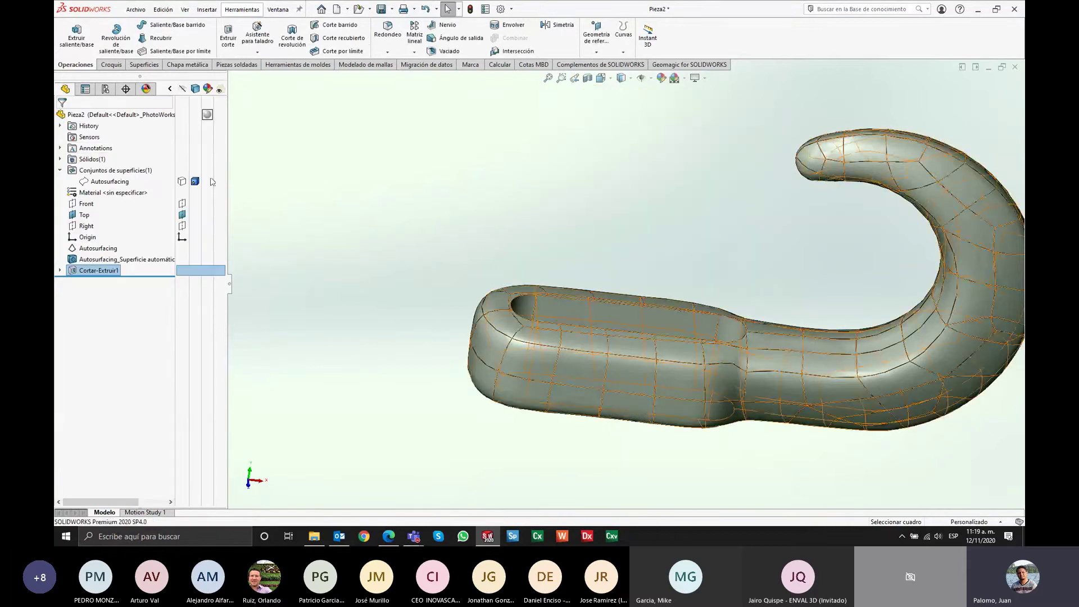
# Clear the selection and orbit and zoom to view the slot hole.
pyautogui.click(541, 277)
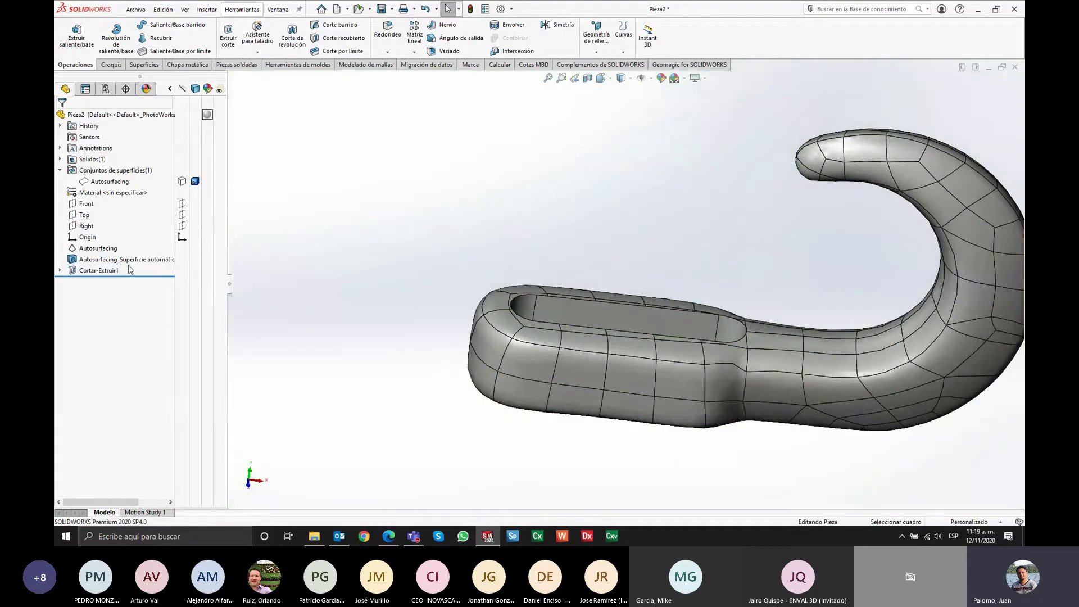
pyautogui.moveTo(538, 299)
pyautogui.mouseDown(button='middle')
pyautogui.moveTo(836, 370)
pyautogui.moveTo(697, 225)
pyautogui.mouseUp(button='middle')
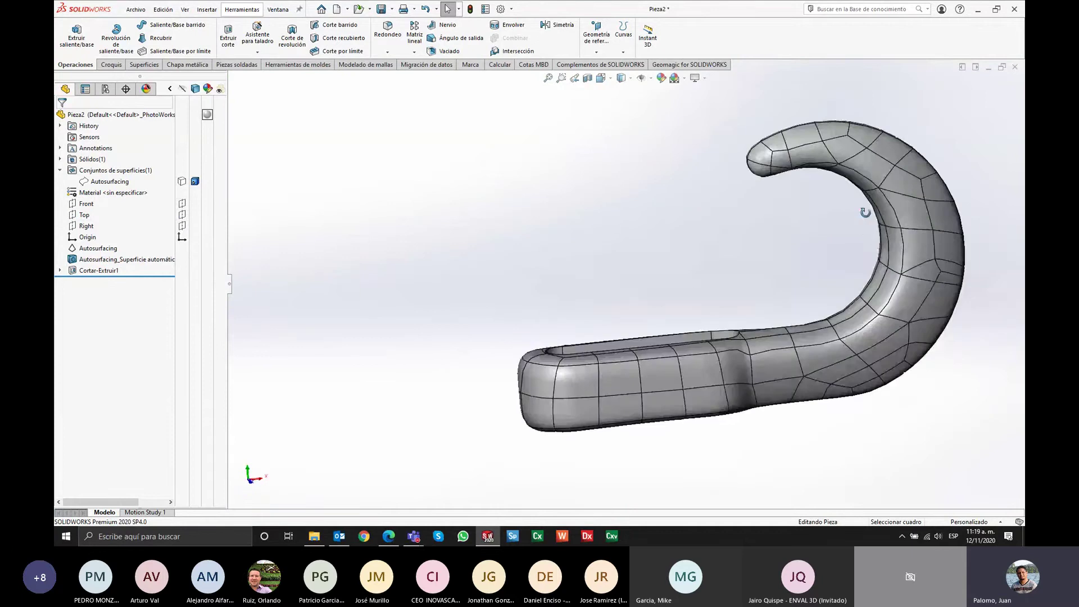
pyautogui.scroll(2, 698, 224)
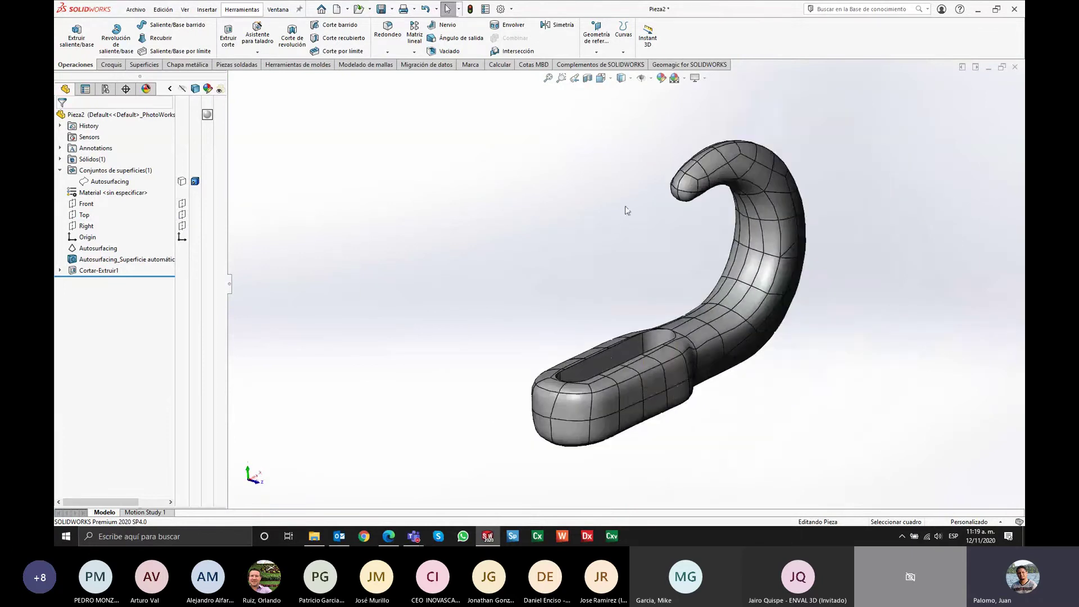
pyautogui.moveTo(663, 333); pyautogui.dragTo(693, 422, button='middle')
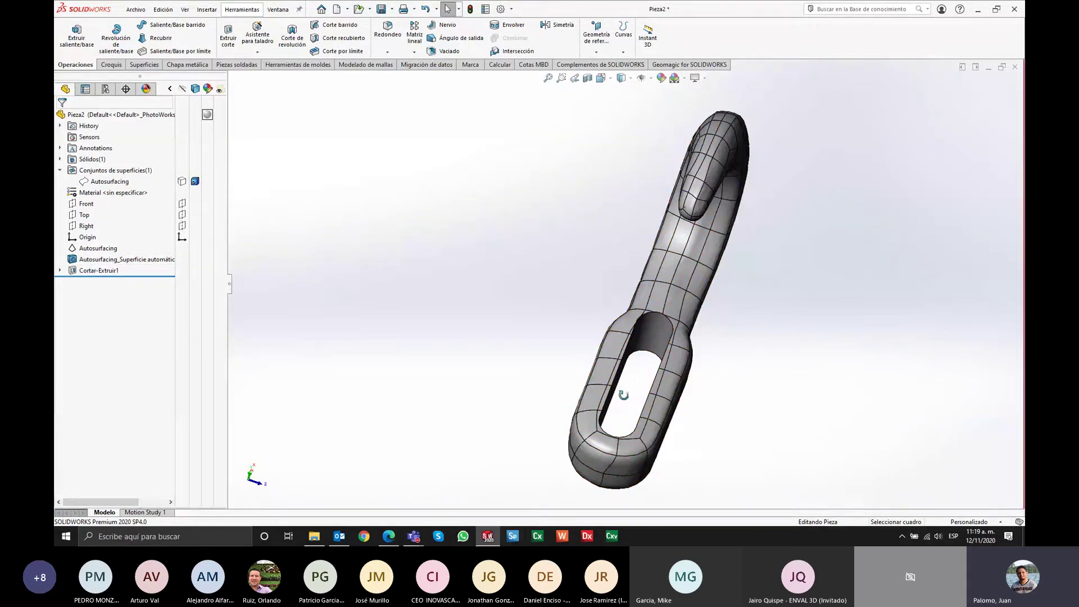
# Orbit the slotted hook, set Shaded display without edges, and close Pieza2.
pyautogui.moveTo(622, 393); pyautogui.dragTo(613, 351, button='middle')
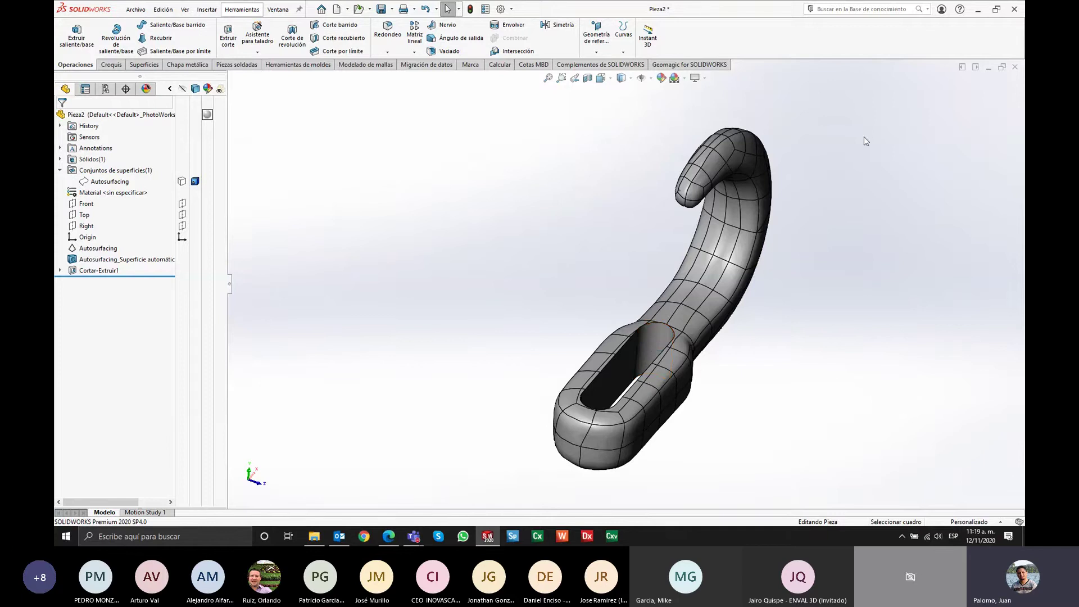
pyautogui.moveTo(865, 136); pyautogui.dragTo(507, 171, button='middle')
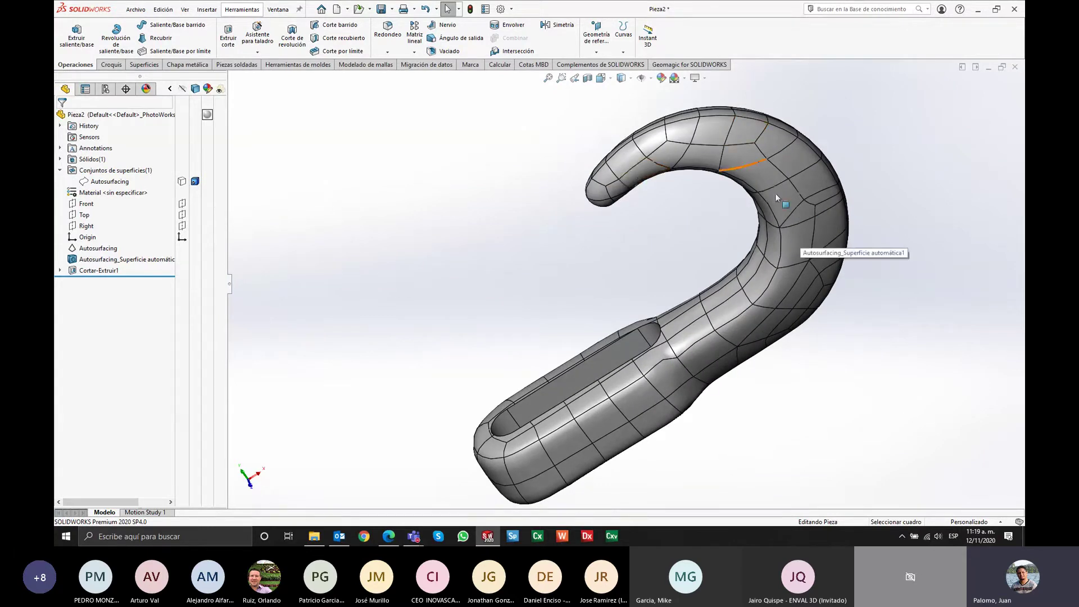
pyautogui.scroll(-2, 639, 255)
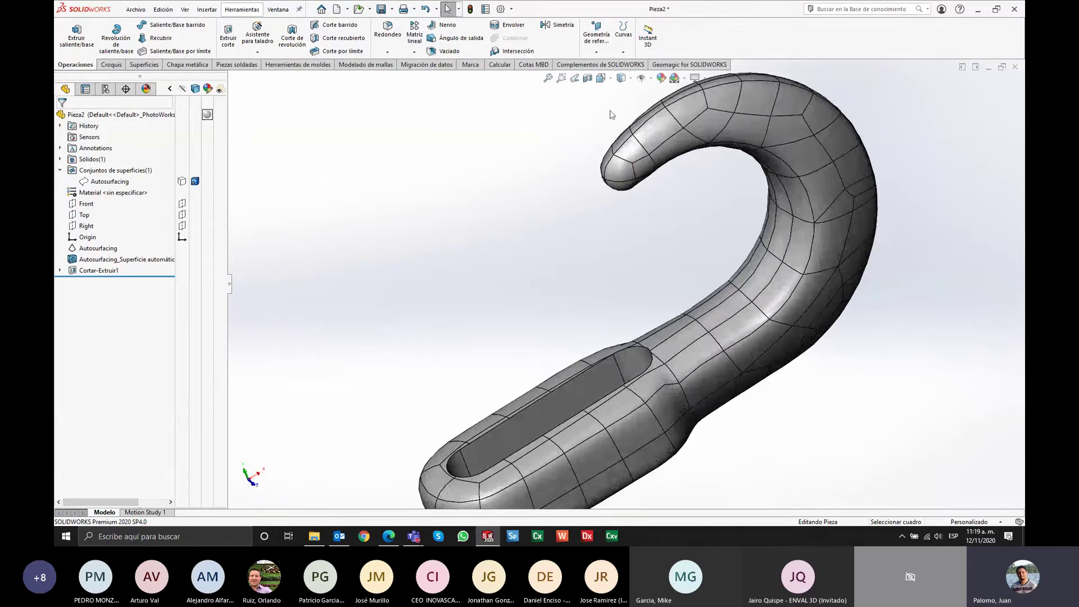
pyautogui.click(622, 104)
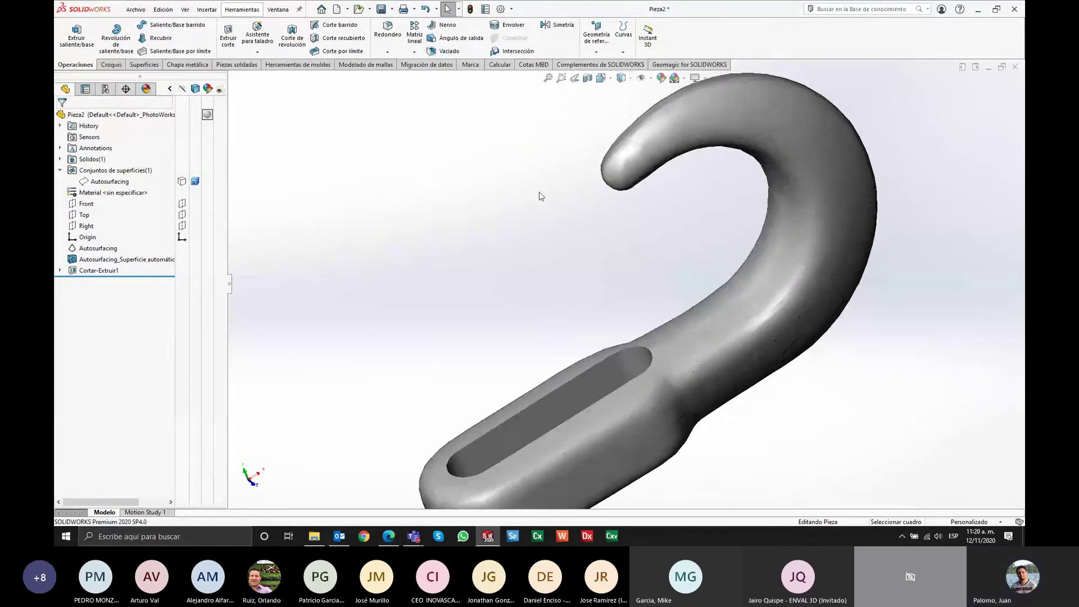
pyautogui.scroll(3, 582, 223)
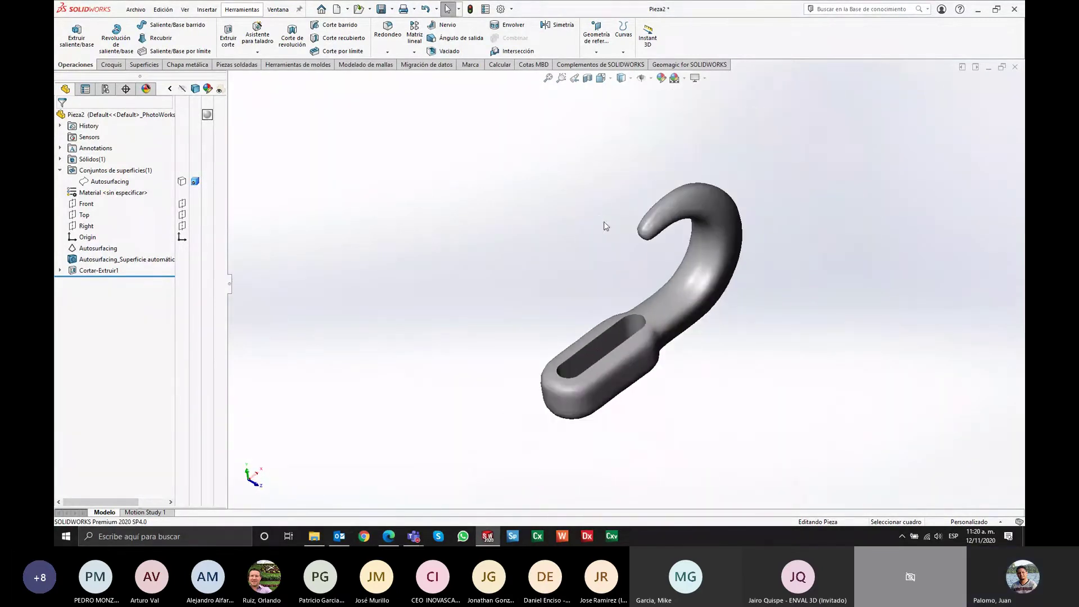
pyautogui.click(1015, 67)
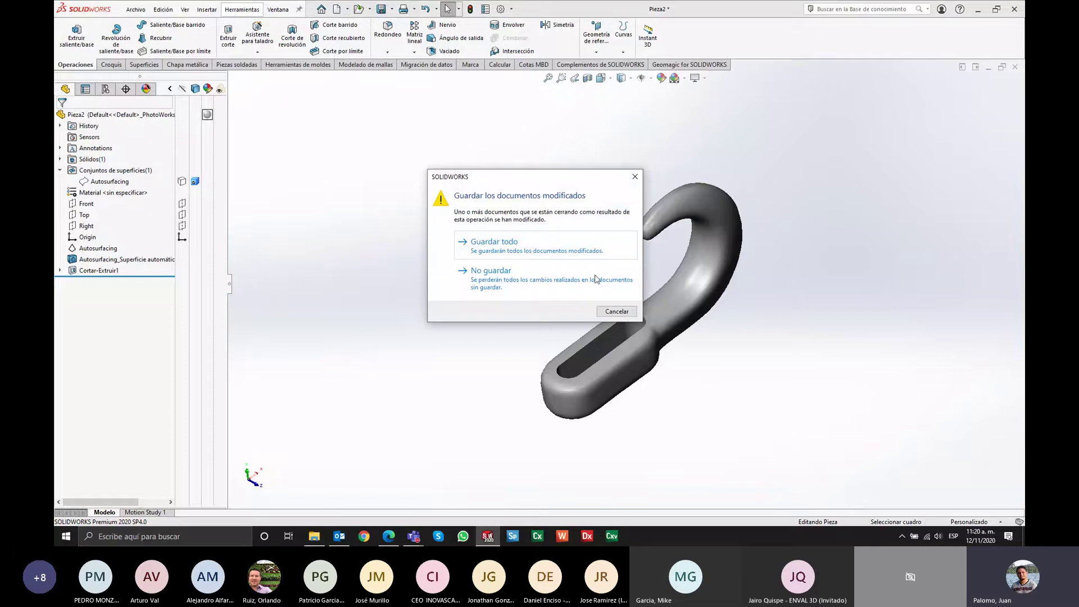
# Close the hook part without saving and create a new blank part.
pyautogui.click(484, 276)
pyautogui.click(255, 10)
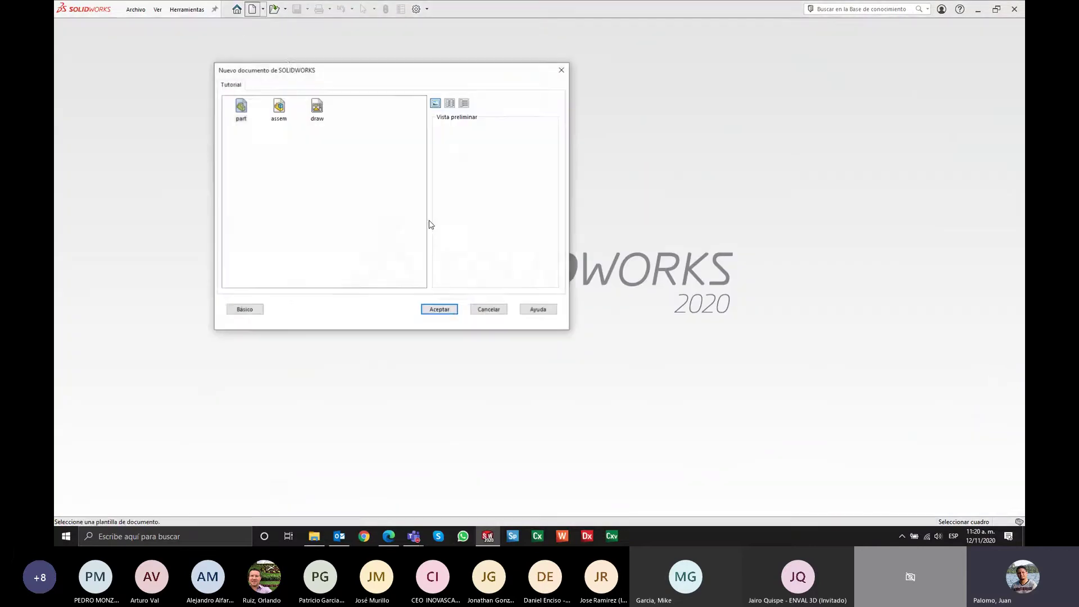
pyautogui.click(446, 315)
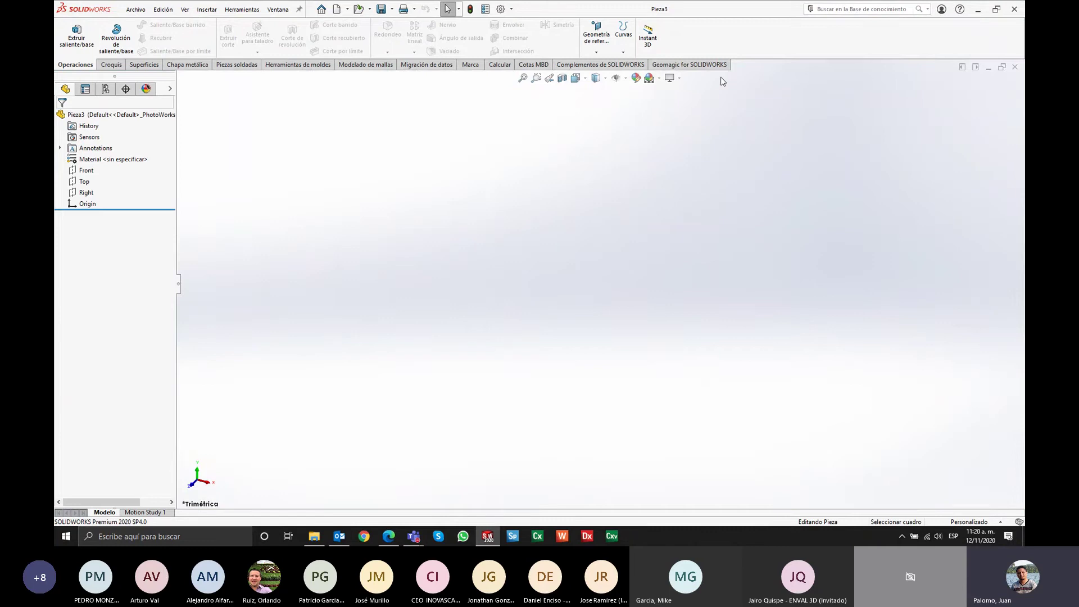
# Import the Hand.ply scan mesh using the Geomagic for SOLIDWORKS tab.
pyautogui.click(690, 64)
pyautogui.click(69, 33)
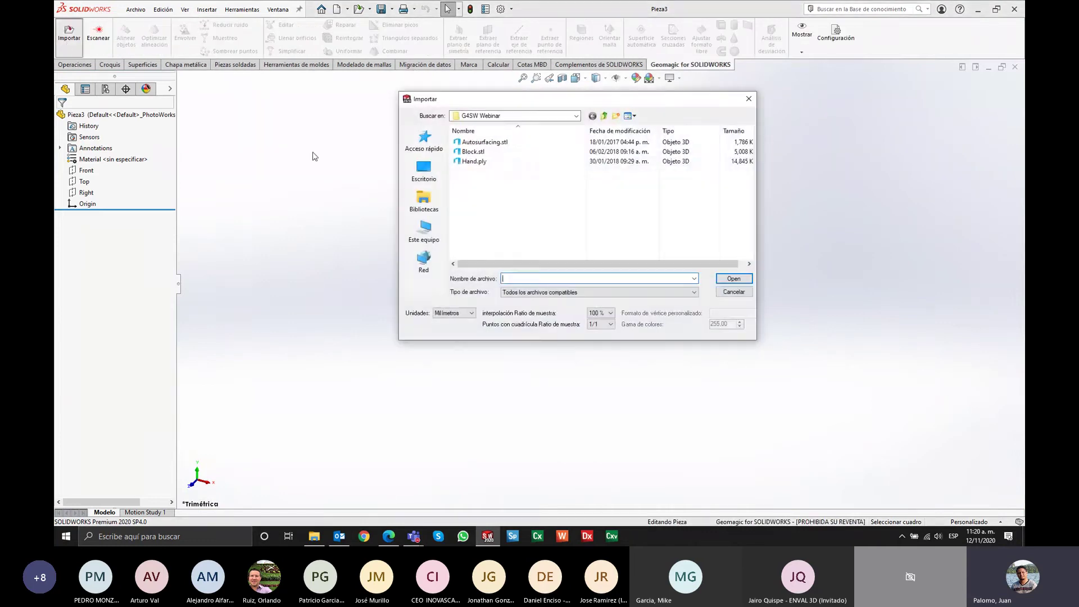
pyautogui.click(466, 163)
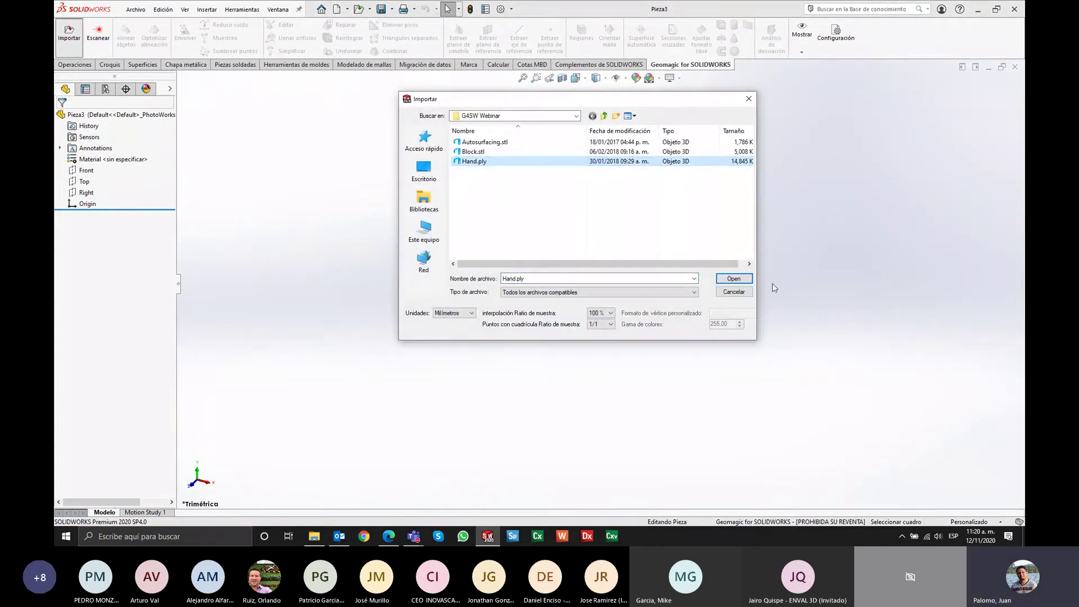
pyautogui.click(743, 280)
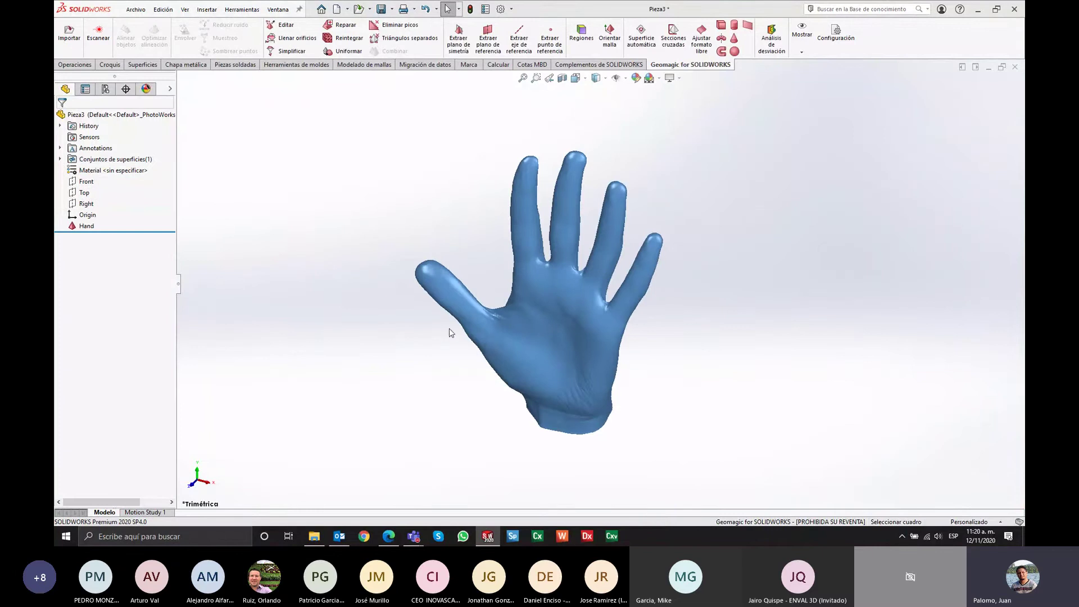
# Orbit the Hand mesh back and front, then launch Superficie automática on it.
pyautogui.moveTo(450, 330)
pyautogui.mouseDown(button='middle')
pyautogui.moveTo(599, 340)
pyautogui.moveTo(673, 362)
pyautogui.moveTo(694, 352)
pyautogui.moveTo(696, 366)
pyautogui.mouseUp(button='middle')
pyautogui.moveTo(619, 366)
pyautogui.mouseDown(button='middle')
pyautogui.moveTo(631, 367)
pyautogui.moveTo(602, 364)
pyautogui.mouseUp(button='middle')
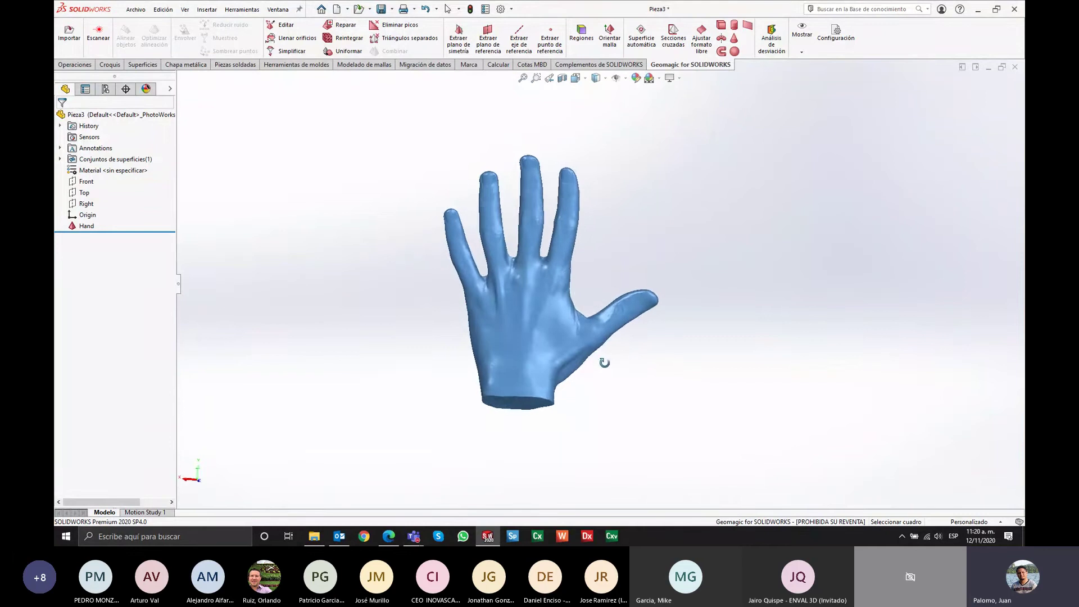
pyautogui.click(646, 51)
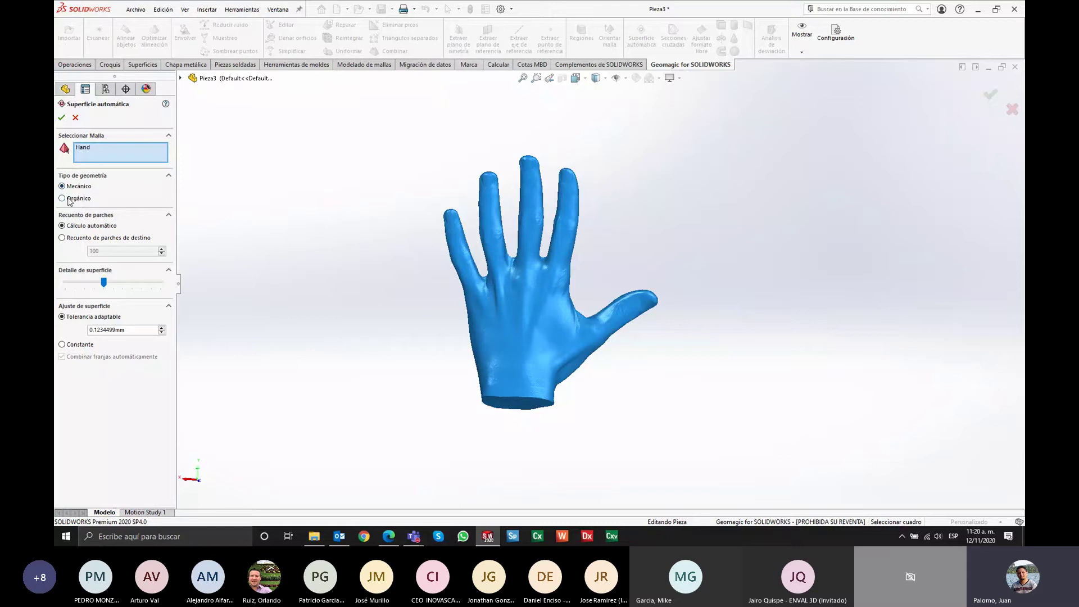
# Set the automatic surface geometry to Orgánico and run the fit to create Hand_Superficie automática1.
pyautogui.click(74, 201)
pyautogui.click(62, 117)
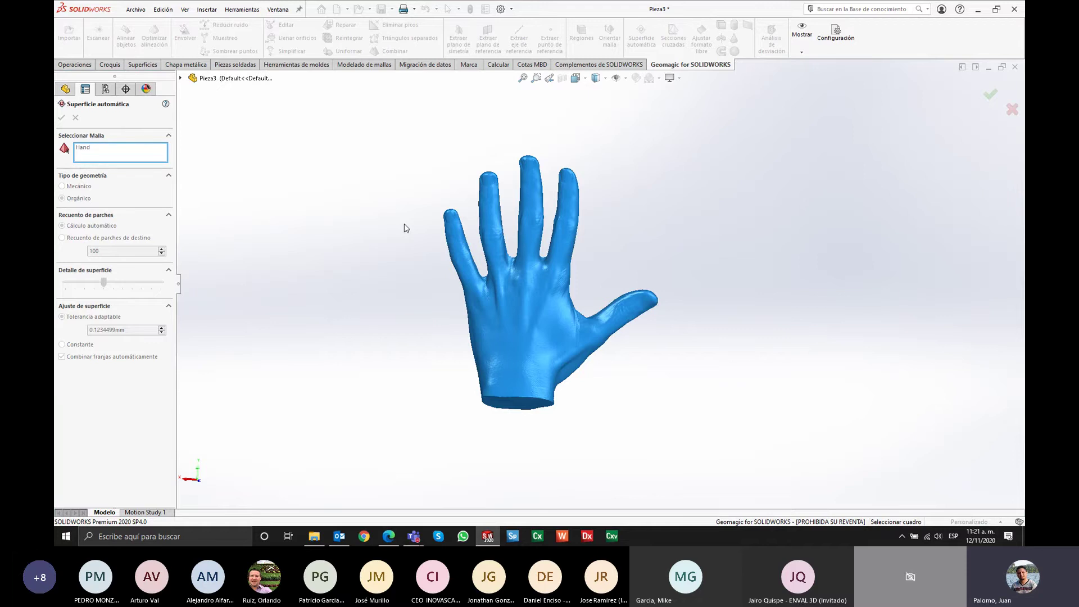
pyautogui.press('Return')
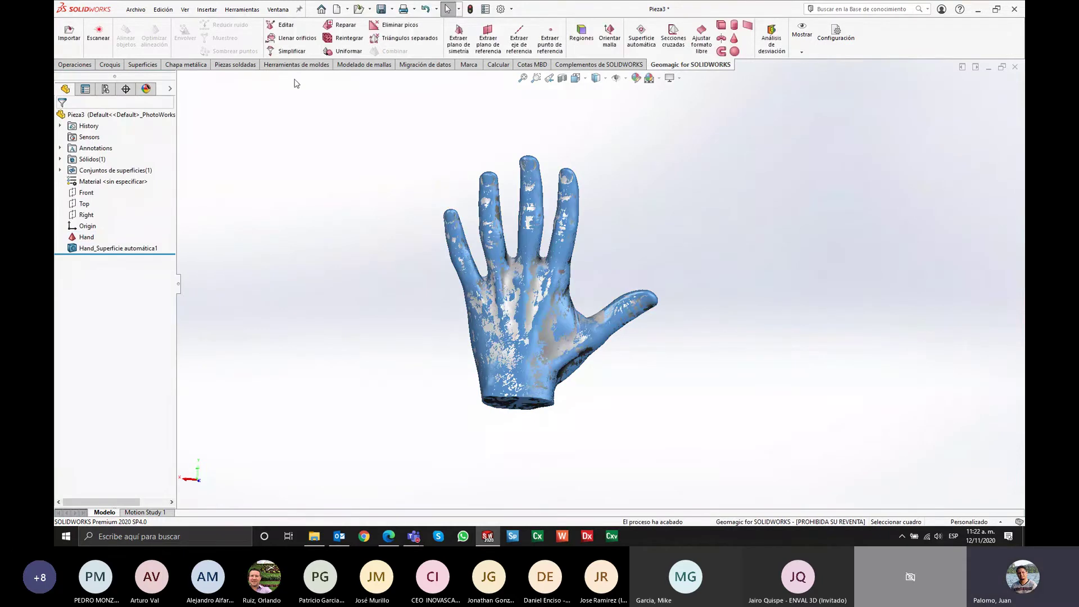
# Hide the Hand scan mesh under Conjuntos de superficies so only the surface shows.
pyautogui.click(170, 90)
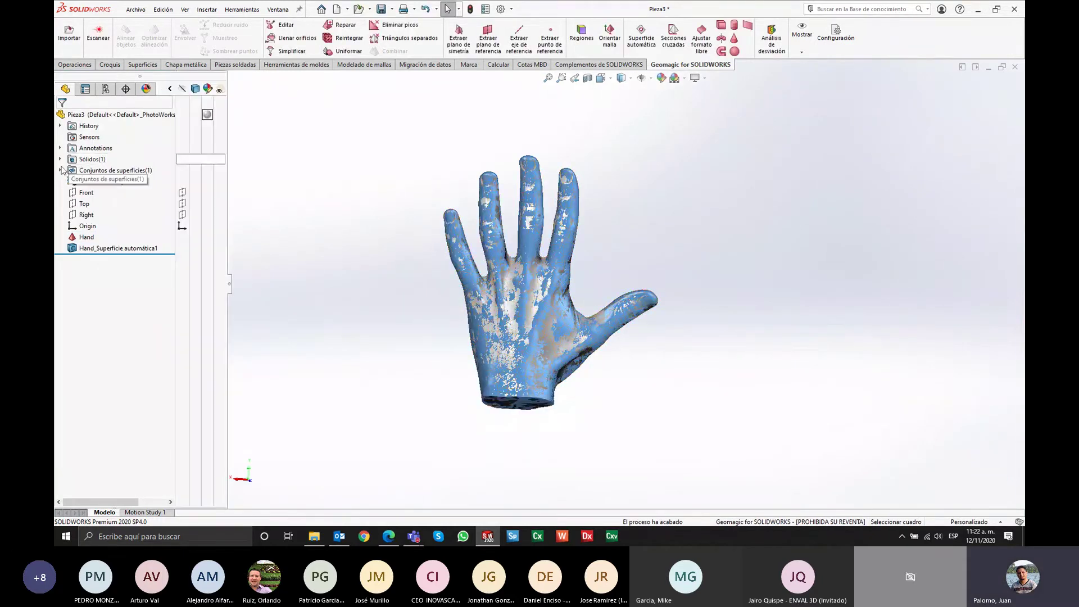
pyautogui.click(61, 171)
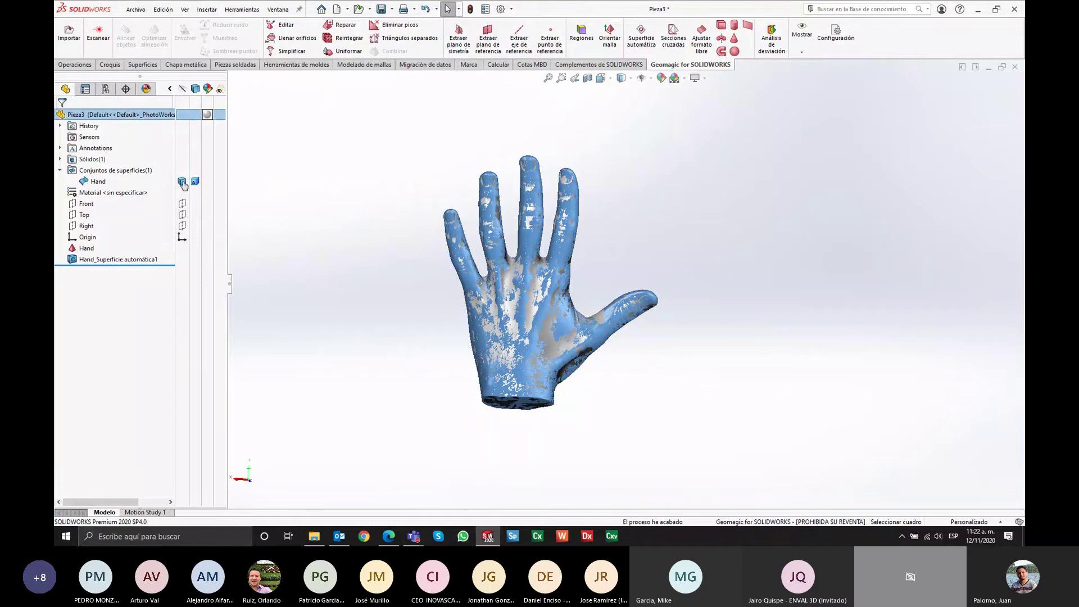
pyautogui.click(182, 181)
pyautogui.click(326, 225)
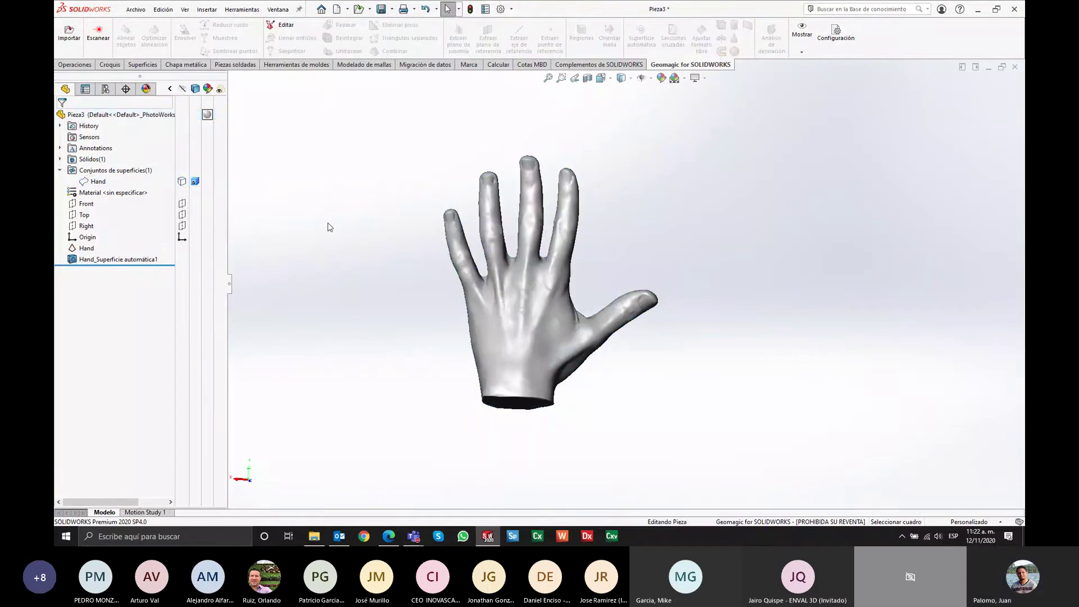
# Inspect the surfaced hand's patch layout close up in Shaded with Edges display.
pyautogui.moveTo(506, 309)
pyautogui.mouseDown(button='middle')
pyautogui.moveTo(555, 248)
pyautogui.moveTo(541, 316)
pyautogui.moveTo(548, 293)
pyautogui.mouseUp(button='middle')
pyautogui.click(631, 78)
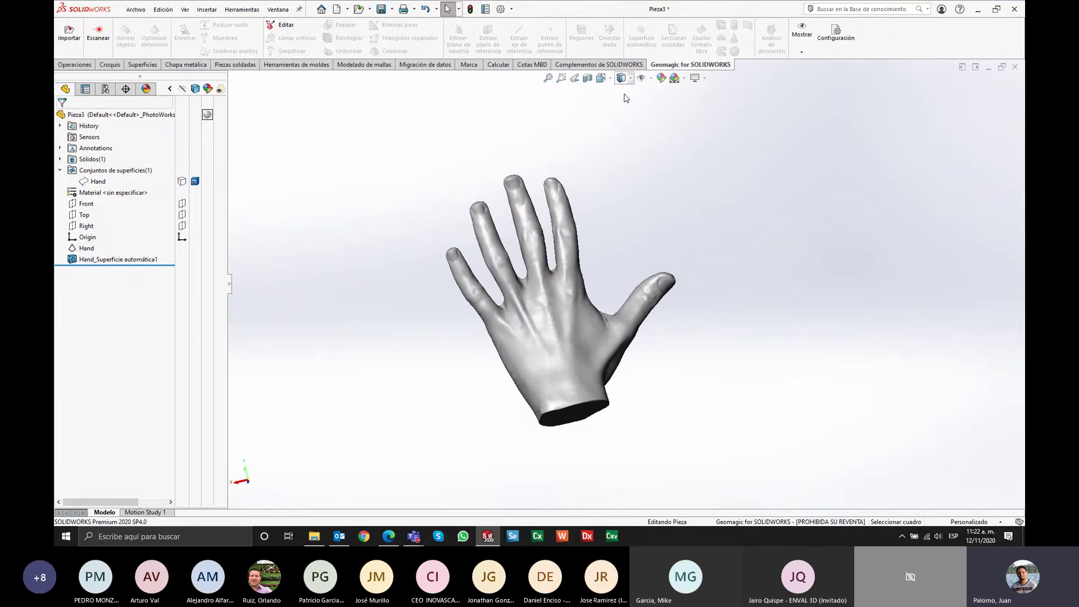
pyautogui.moveTo(535, 314)
pyautogui.mouseDown(button='middle')
pyautogui.moveTo(577, 322)
pyautogui.moveTo(700, 280)
pyautogui.mouseUp(button='middle')
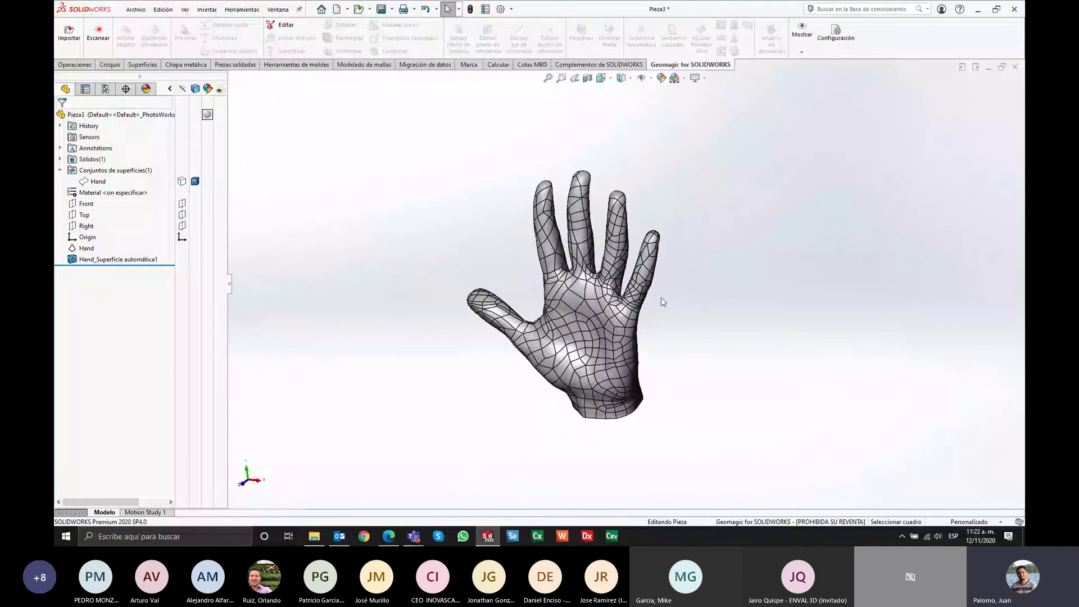
pyautogui.scroll(-3, 664, 302)
pyautogui.scroll(-3, 597, 260)
pyautogui.moveTo(596, 261)
pyautogui.mouseDown(button='middle')
pyautogui.moveTo(614, 319)
pyautogui.moveTo(619, 304)
pyautogui.mouseUp(button='middle')
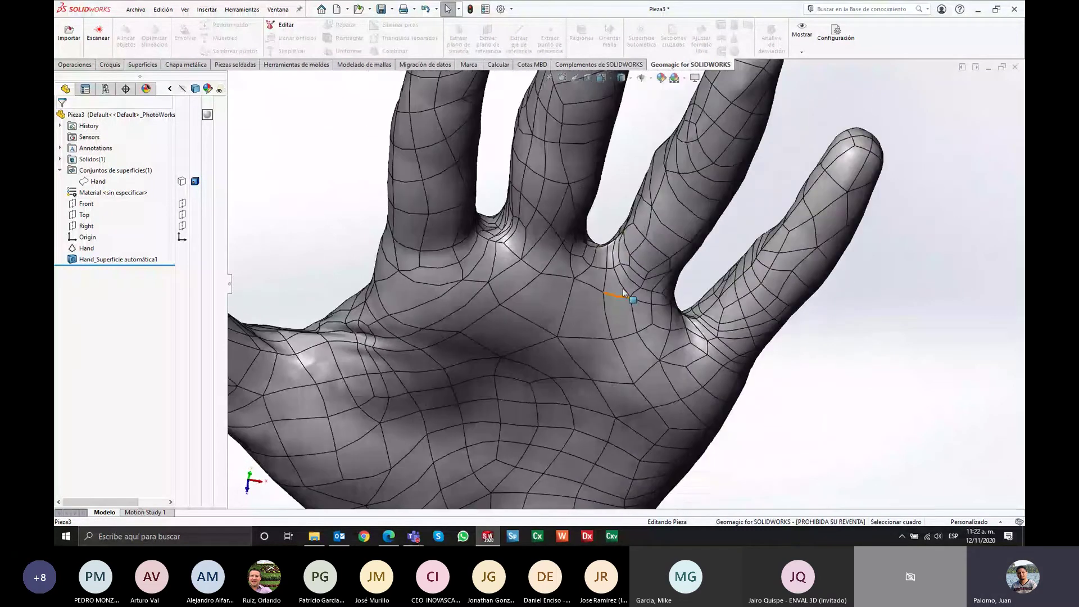
pyautogui.click(687, 341)
pyautogui.moveTo(687, 338); pyautogui.dragTo(612, 292, button='middle')
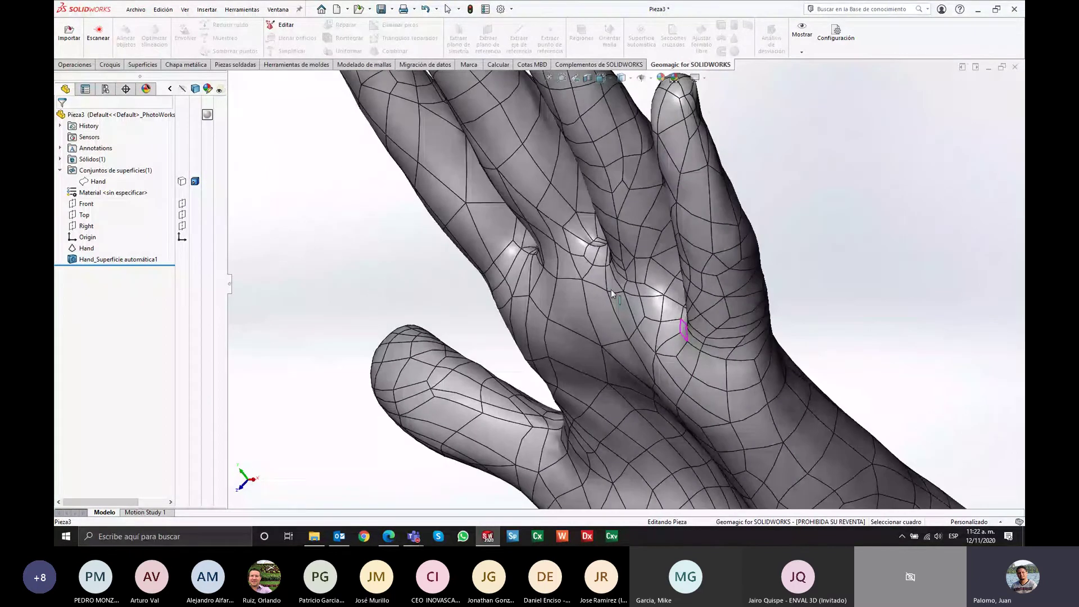
# Return the hand to plain Shaded display and orbit to a fuller view.
pyautogui.click(621, 77)
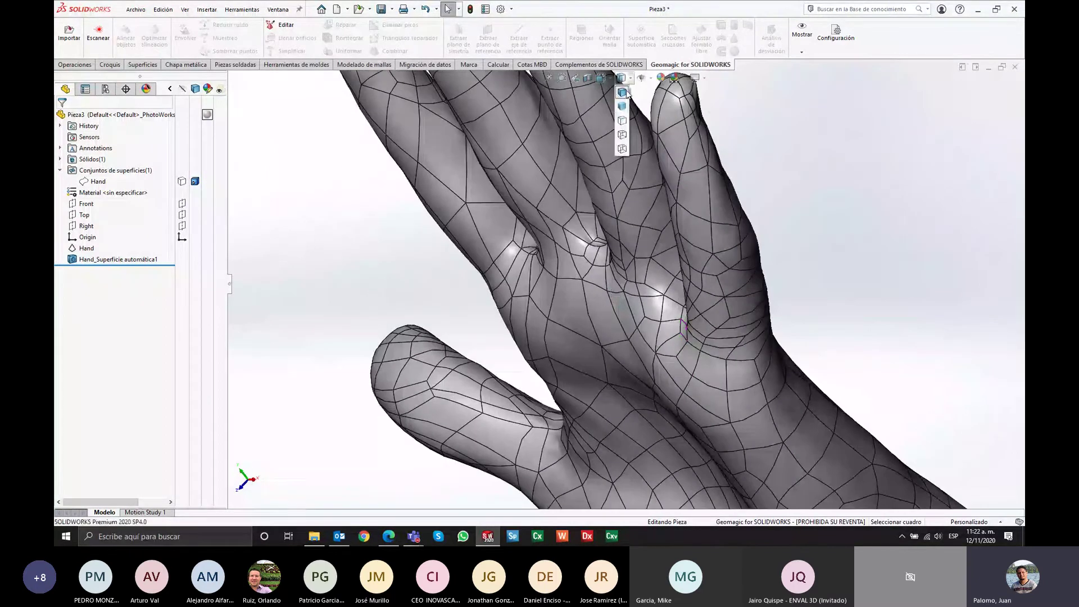
pyautogui.click(624, 101)
pyautogui.moveTo(664, 160); pyautogui.dragTo(620, 378, button='middle')
pyautogui.scroll(5, 667, 171)
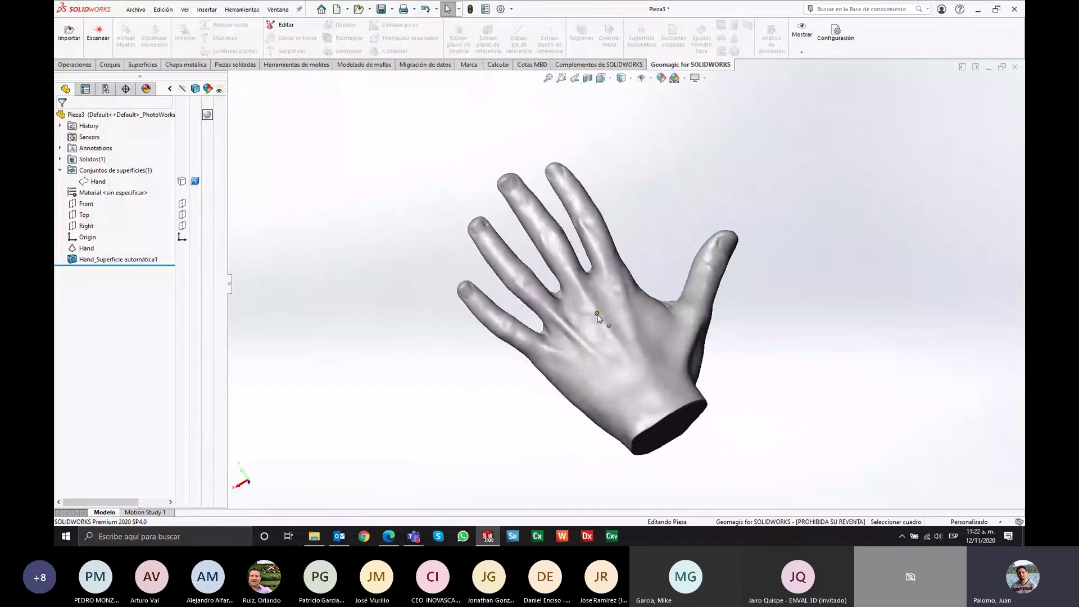
# Cut the surfaced hand with a Front-plane section view moved into it, then view the cross-section frontally.
pyautogui.click(588, 79)
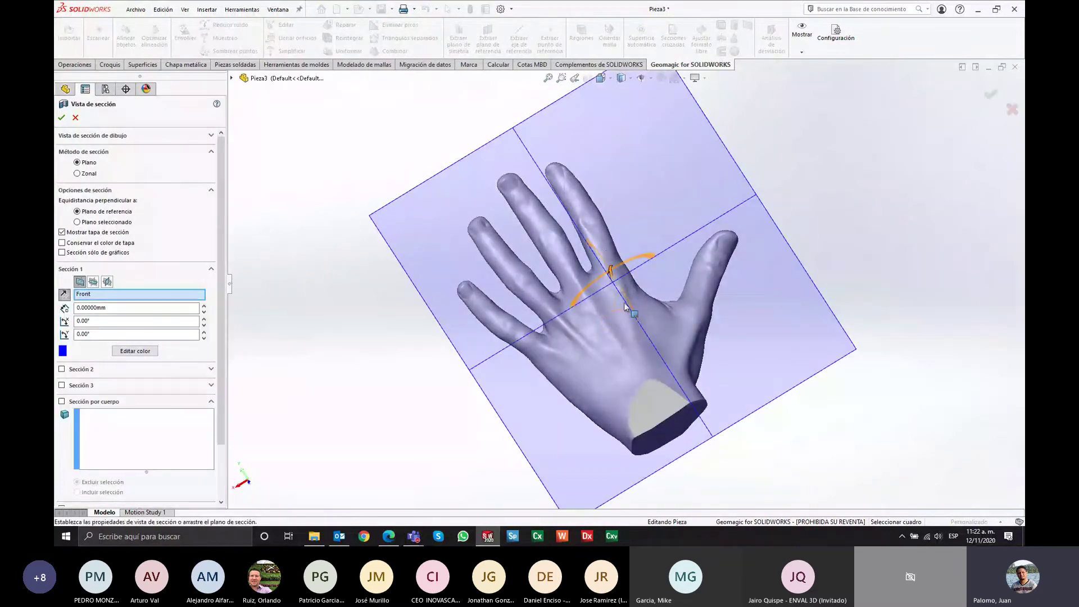
pyautogui.moveTo(612, 323); pyautogui.dragTo(638, 224, button='middle')
pyautogui.moveTo(639, 224); pyautogui.dragTo(634, 250)
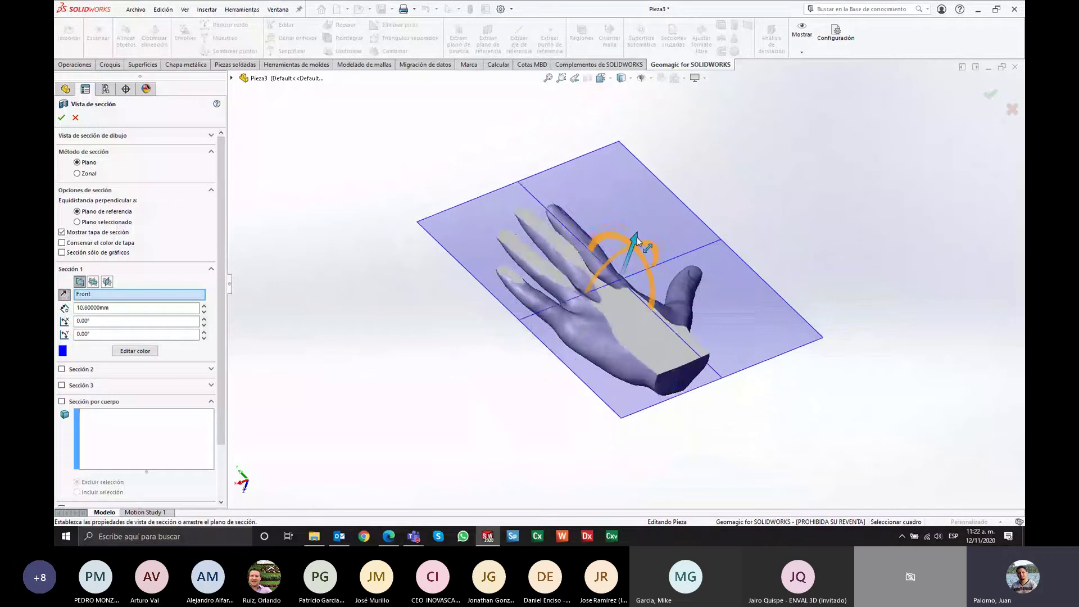
pyautogui.press('Return')
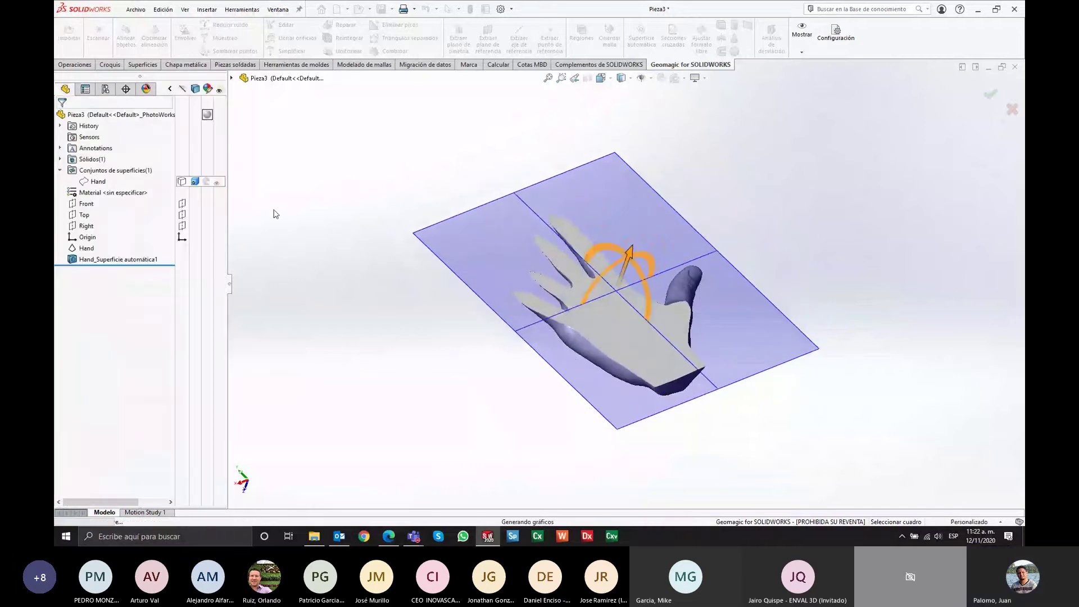
pyautogui.moveTo(750, 251)
pyautogui.mouseDown(button='middle')
pyautogui.moveTo(713, 366)
pyautogui.moveTo(641, 345)
pyautogui.mouseUp(button='middle')
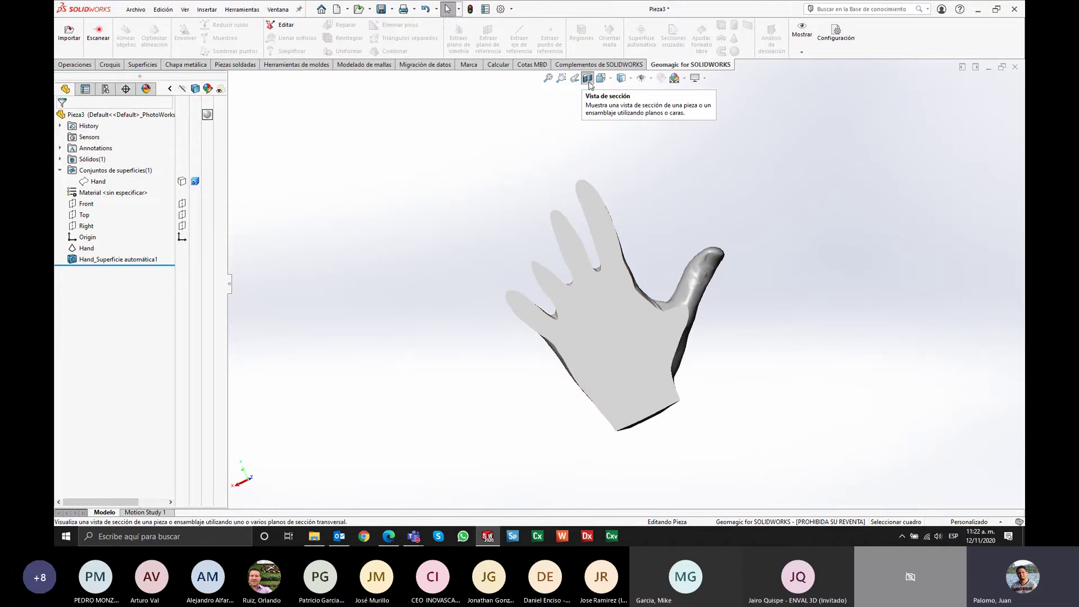
# Turn off the section view, inspect the whole surfaced hand, and bring Teams forward.
pyautogui.click(588, 79)
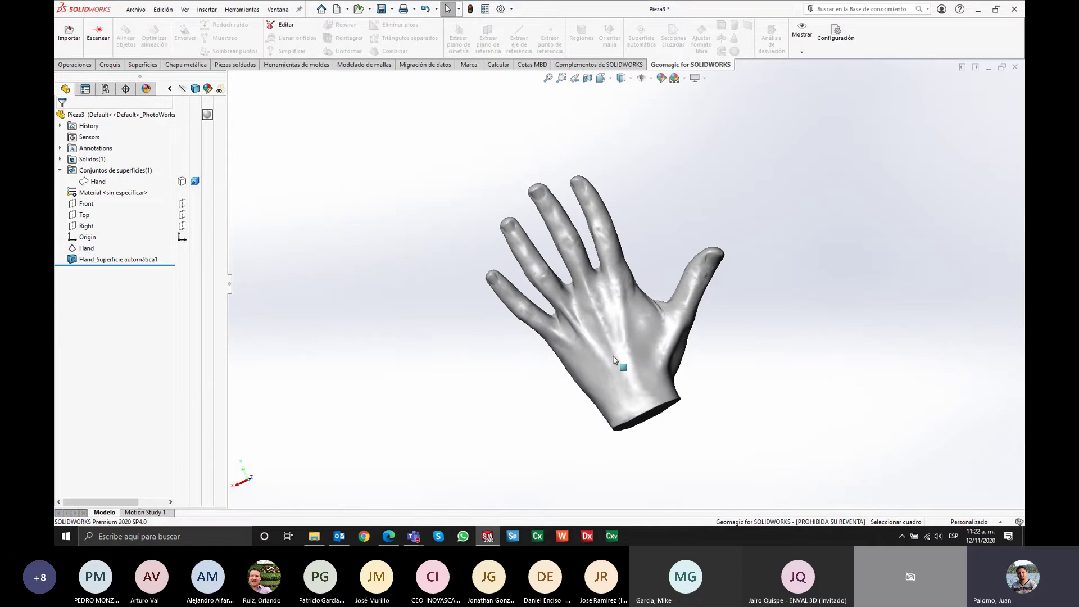
pyautogui.moveTo(616, 360)
pyautogui.mouseDown(button='middle')
pyautogui.moveTo(600, 306)
pyautogui.moveTo(615, 319)
pyautogui.mouseUp(button='middle')
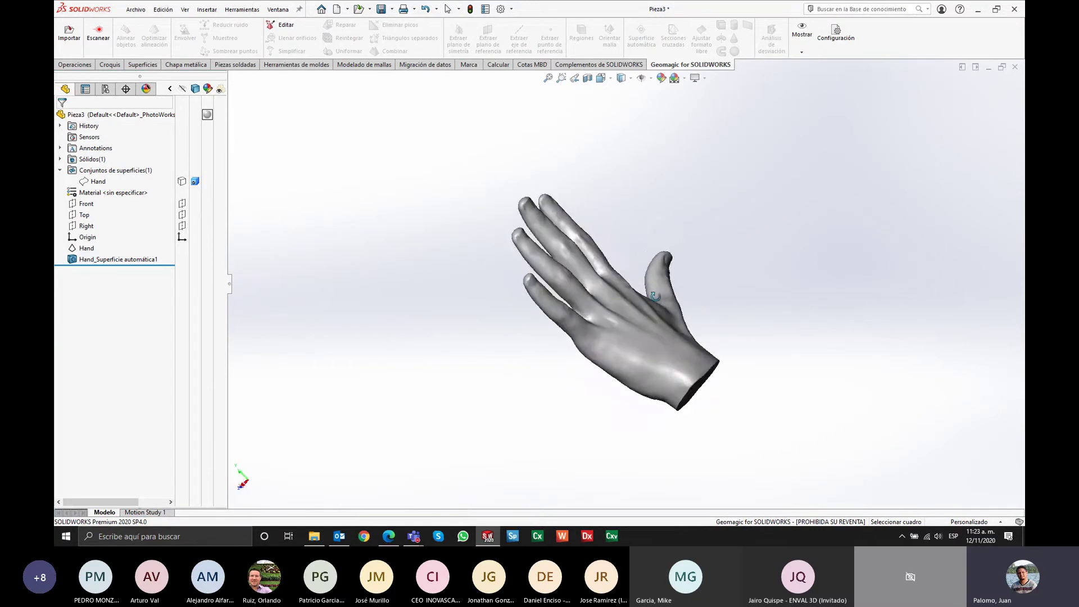
pyautogui.scroll(-3, 615, 319)
pyautogui.scroll(-3, 580, 296)
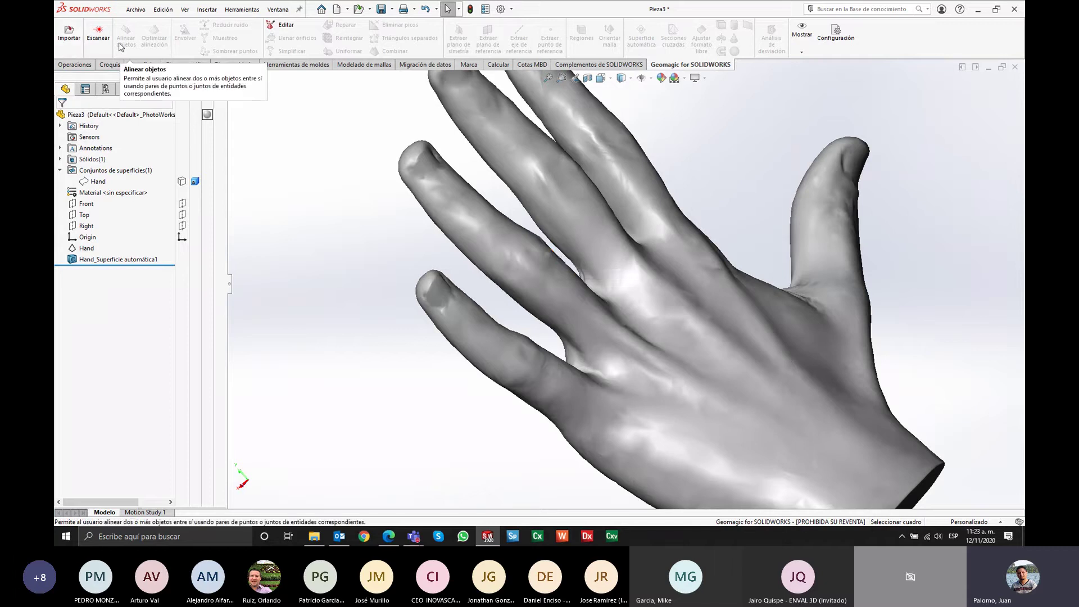
pyautogui.scroll(3, 787, 353)
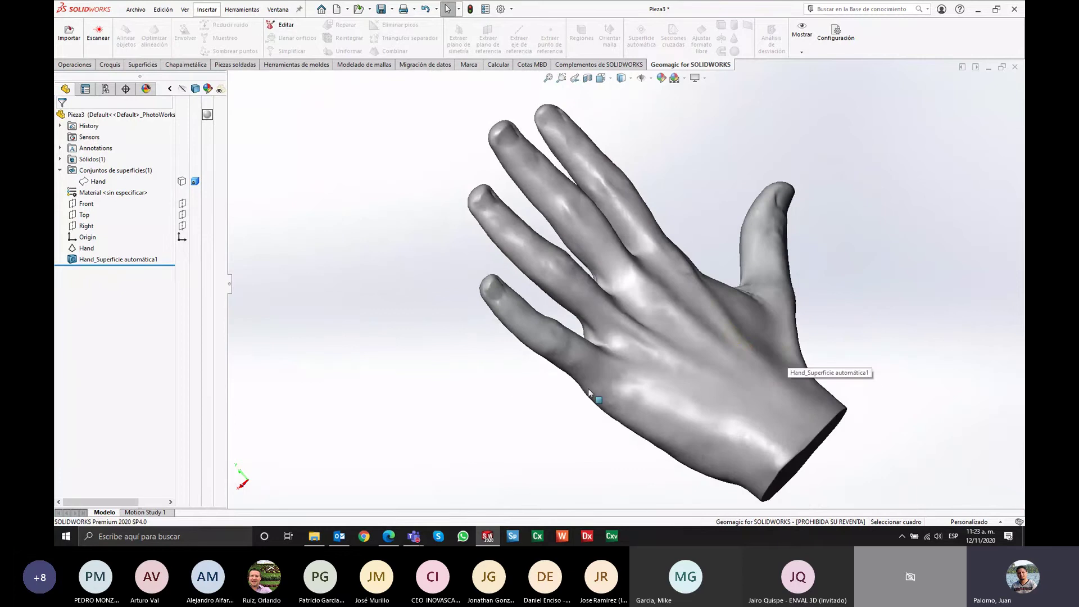
pyautogui.moveTo(760, 326)
pyautogui.mouseDown(button='middle')
pyautogui.moveTo(738, 285)
pyautogui.moveTo(727, 332)
pyautogui.mouseUp(button='middle')
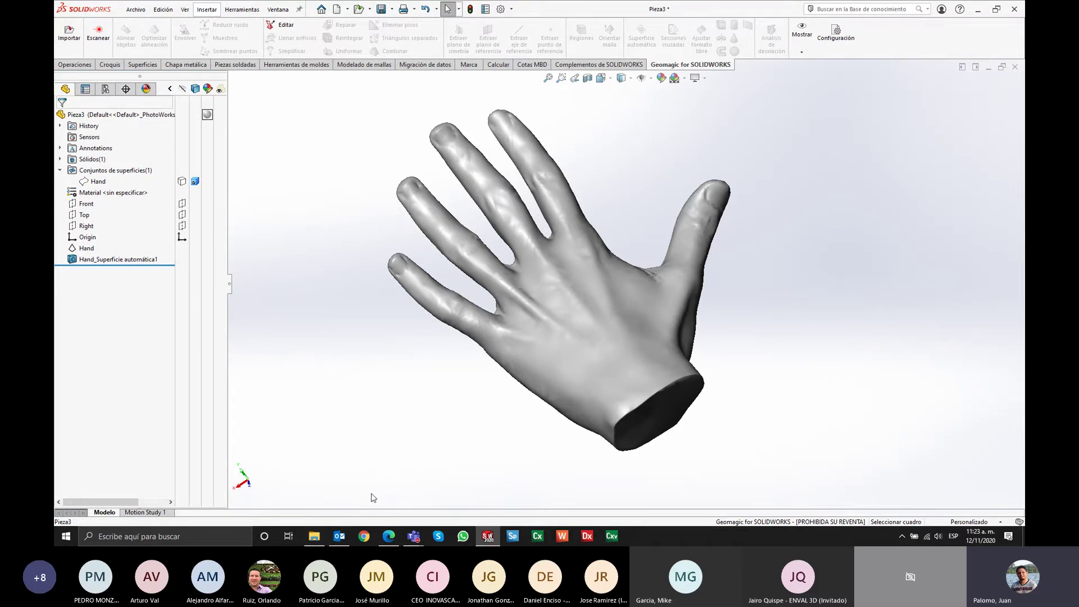
pyautogui.moveTo(413, 536)
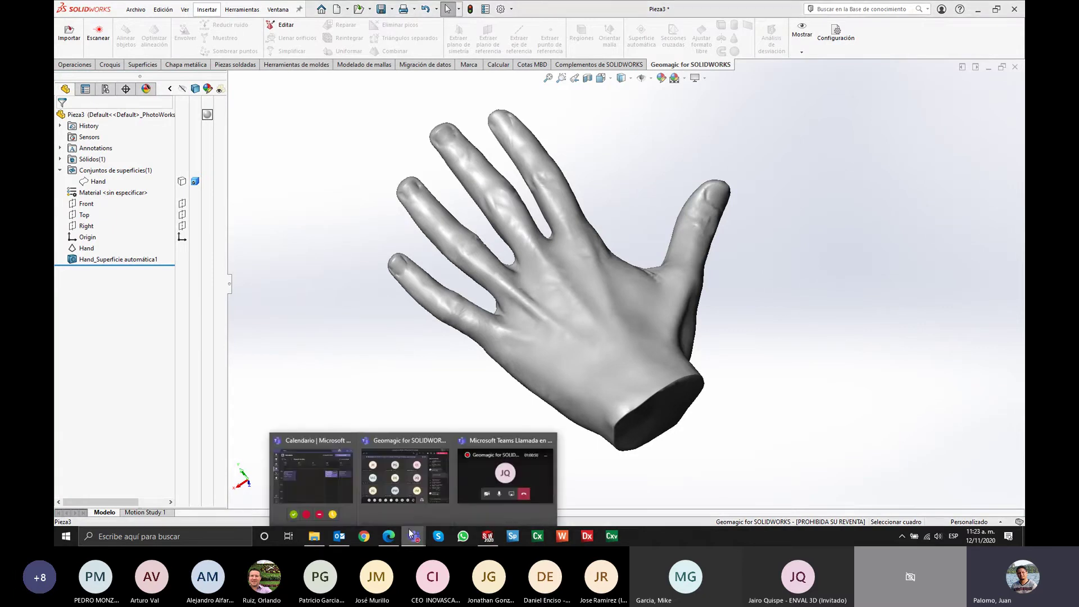
pyautogui.click(392, 479)
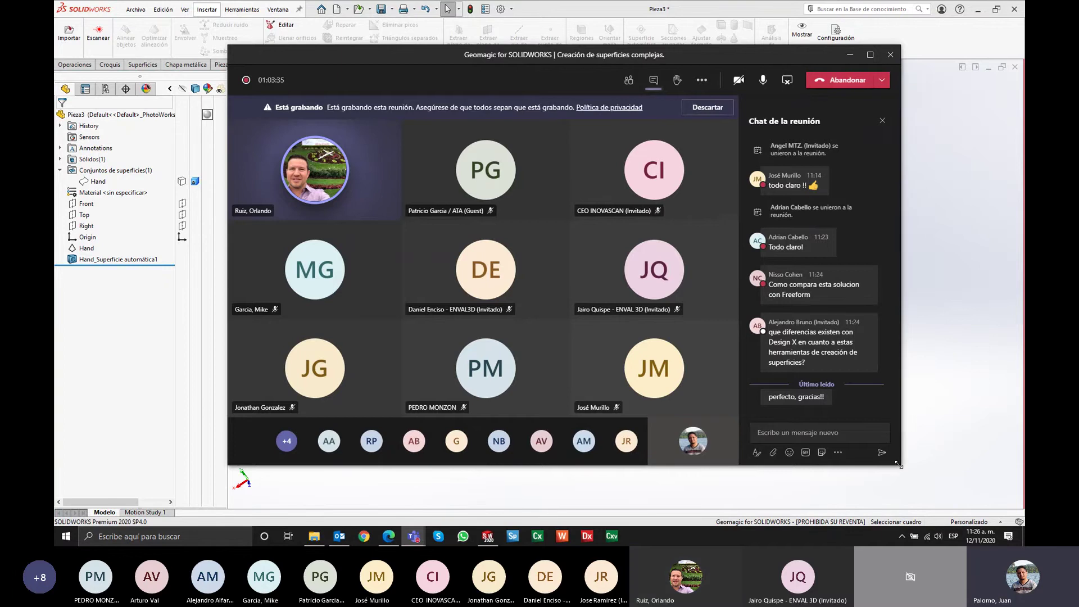
# Enlarge the Teams meeting window by dragging its bottom-right corner.
pyautogui.moveTo(897, 464); pyautogui.dragTo(941, 474)
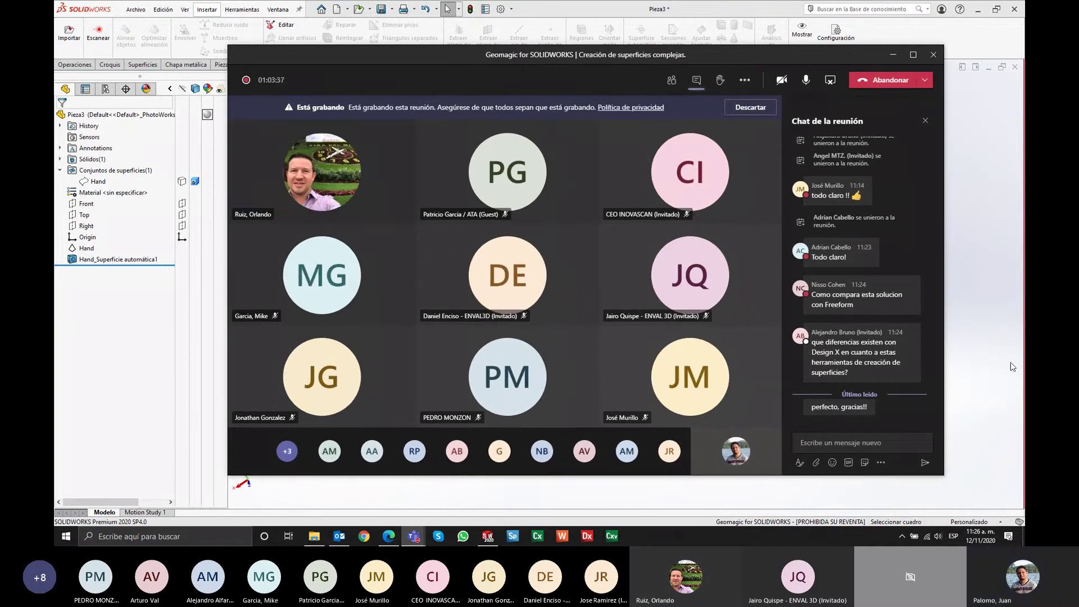
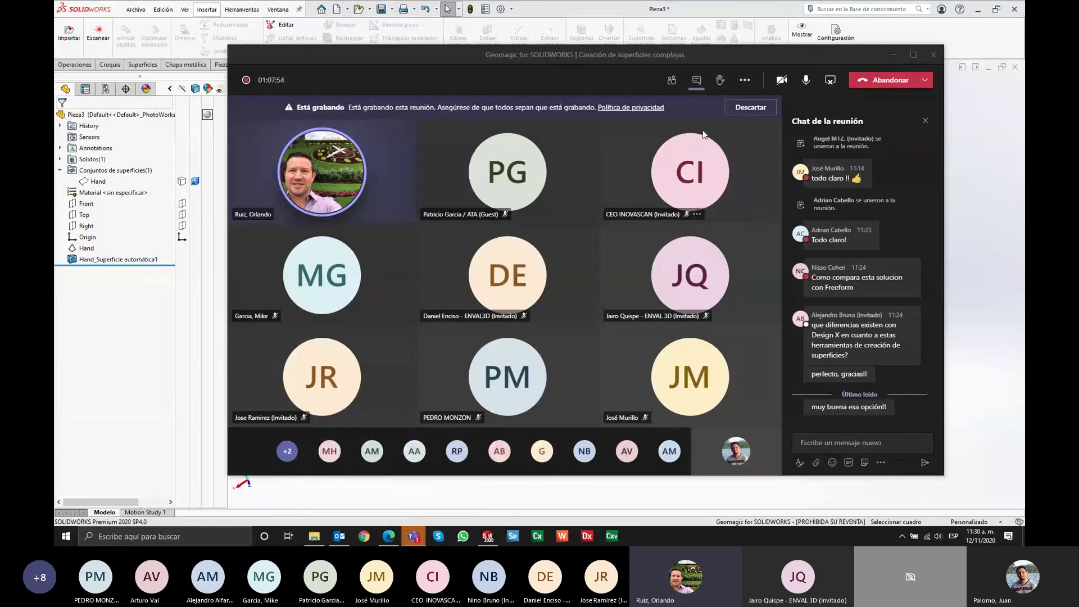
# Toggle the meeting chat off and on, then open the 21-person participants list.
pyautogui.click(696, 84)
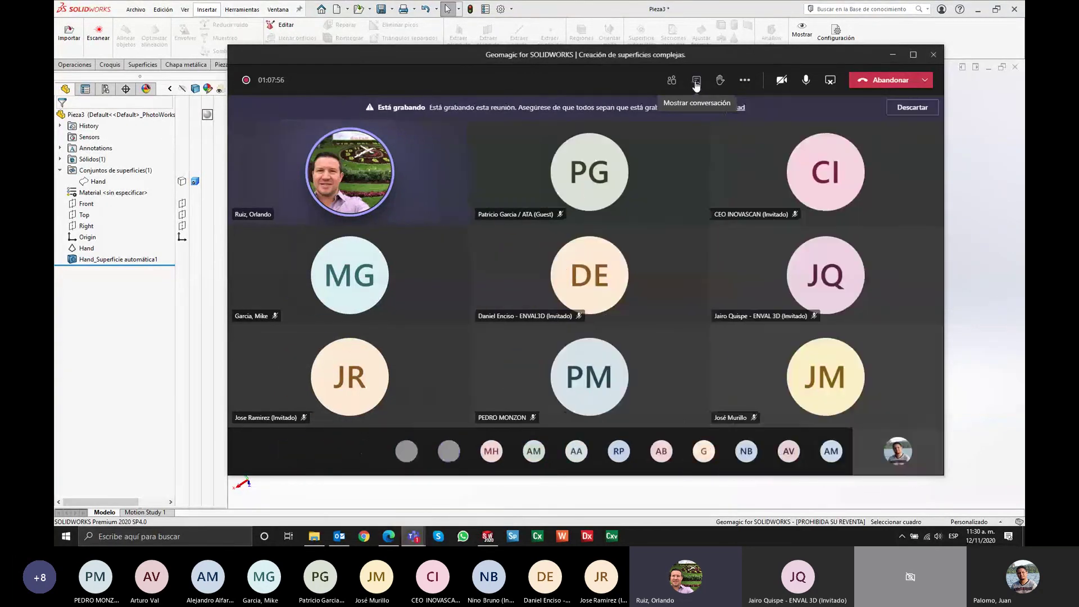
pyautogui.click(696, 84)
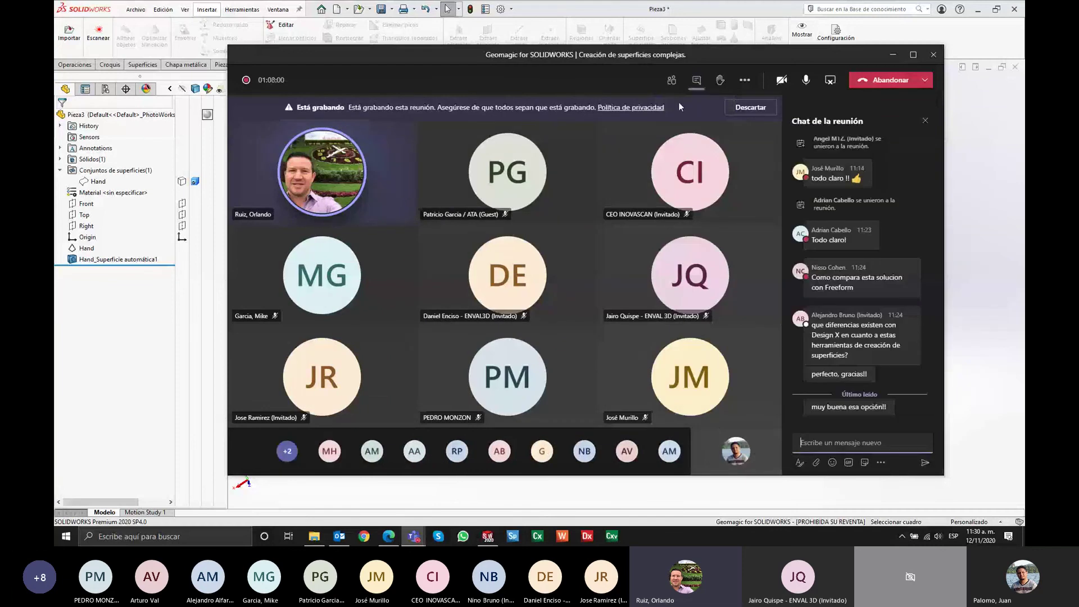
pyautogui.click(671, 80)
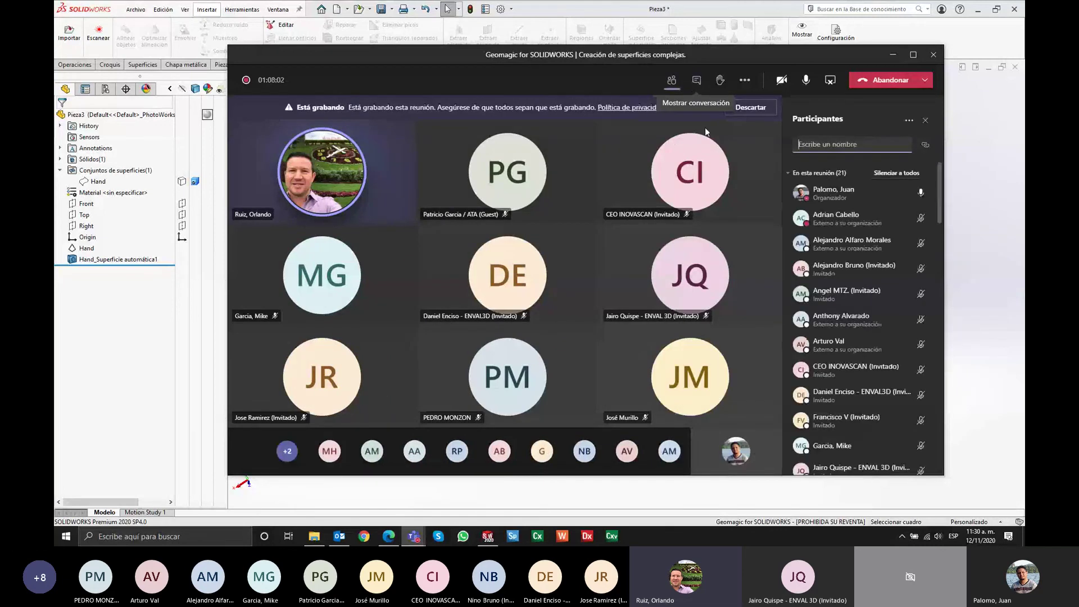
pyautogui.scroll(-5, 851, 270)
pyautogui.scroll(5, 852, 270)
pyautogui.scroll(3, 844, 276)
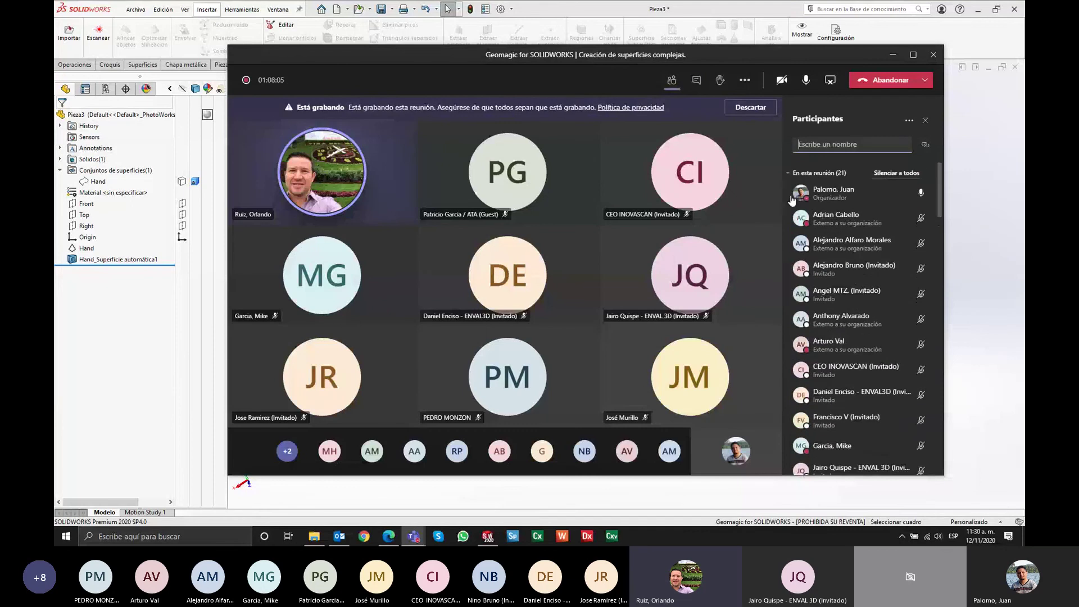
# Return to the meeting chat and scroll through attendees' questions and thank-you messages.
pyautogui.click(698, 80)
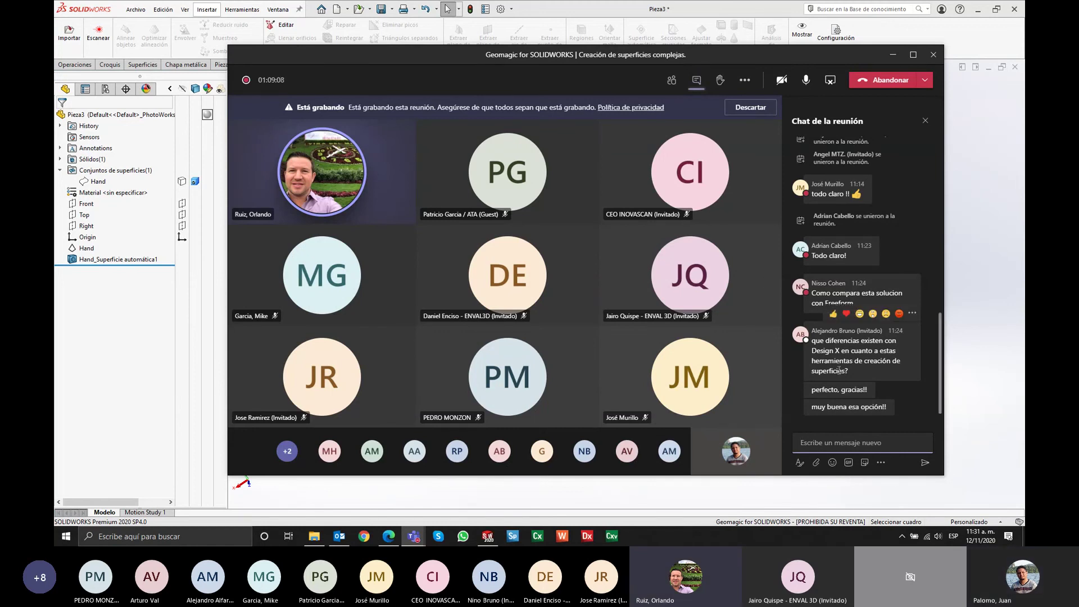
pyautogui.moveTo(855, 296)
pyautogui.scroll(2, 891, 377)
pyautogui.scroll(-2, 890, 376)
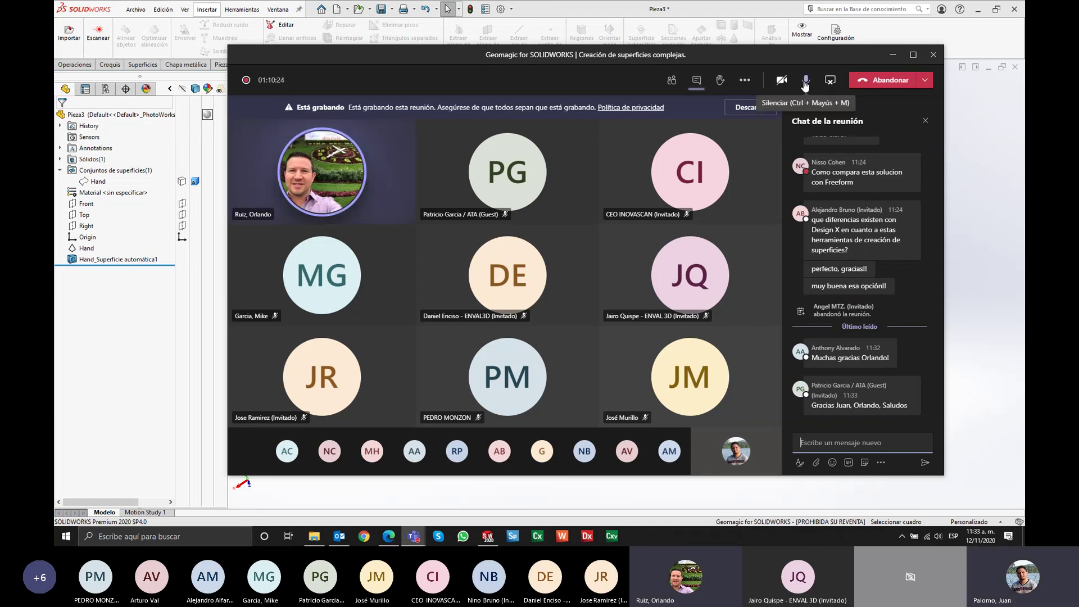
# Mute the microphone and stop sharing the SOLIDWORKS desktop.
pyautogui.click(806, 82)
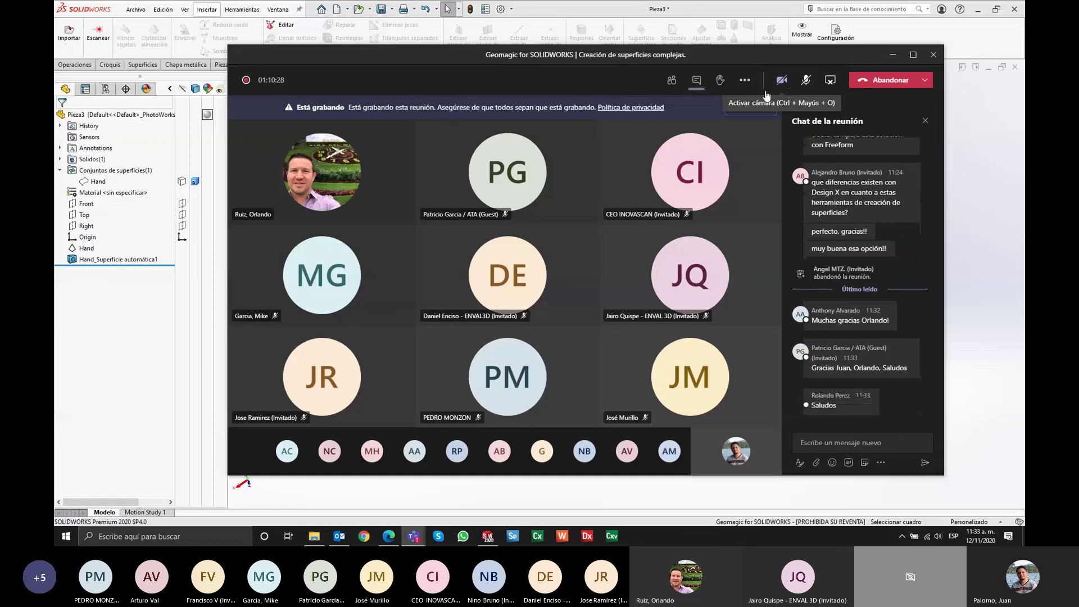
pyautogui.click(745, 79)
pyautogui.click(830, 82)
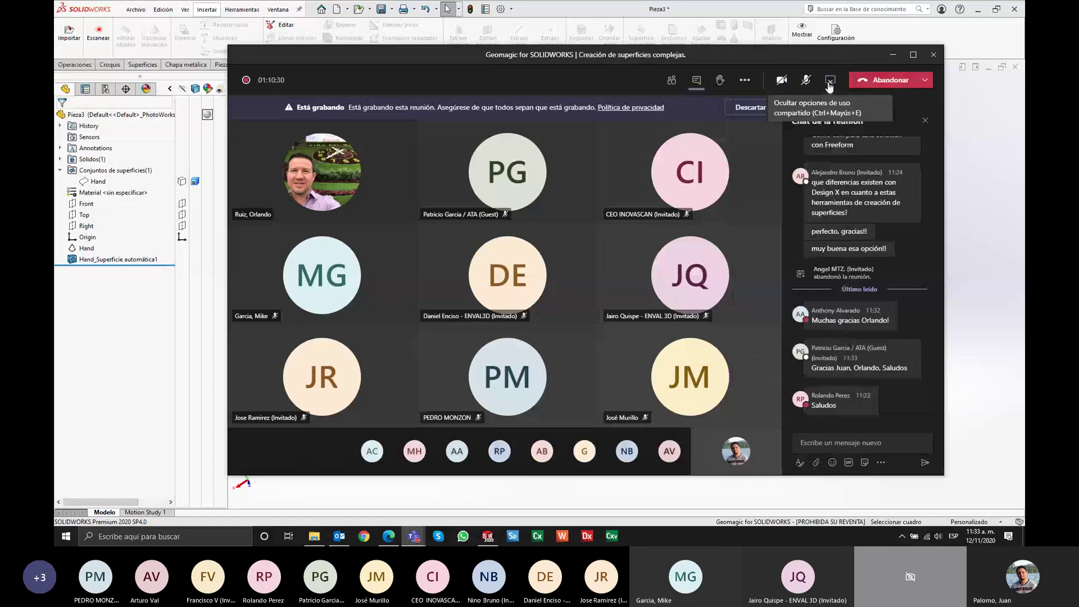
pyautogui.click(831, 82)
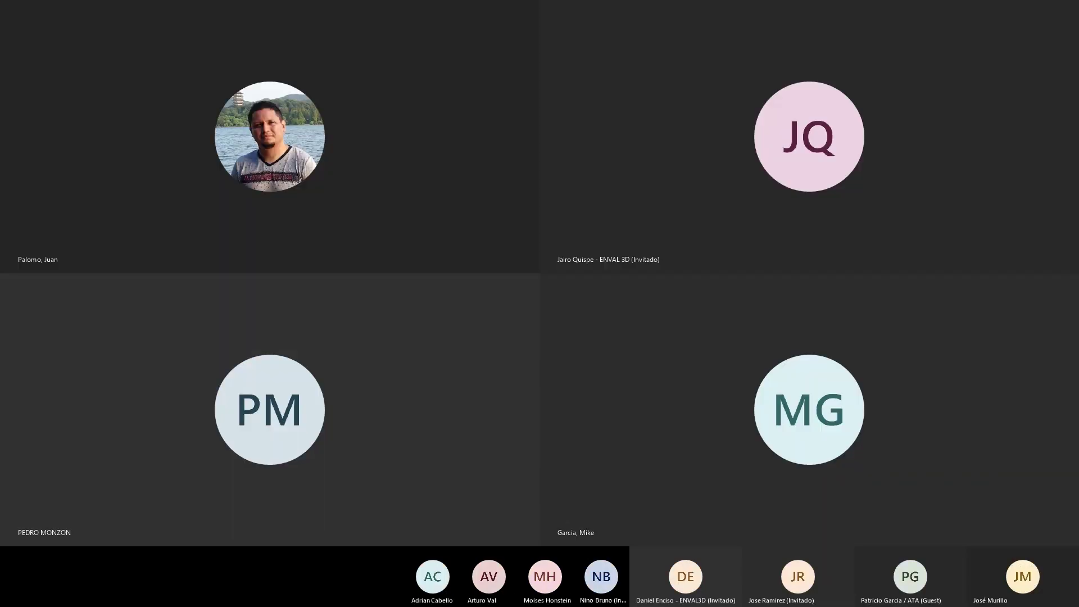